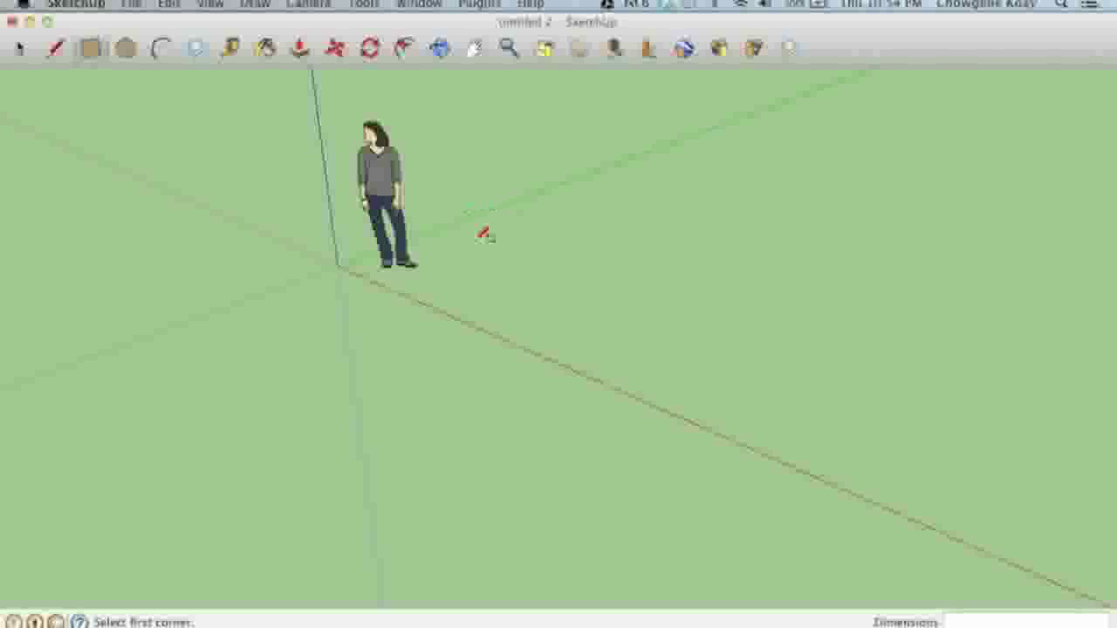
- Draw a rectangle about 7' 5" square behind the red axis and Push/Pull it up into a low box
{"action": "left_click", "coordinate": [516, 250]}
{"action": "left_click", "coordinate": [772, 240]}
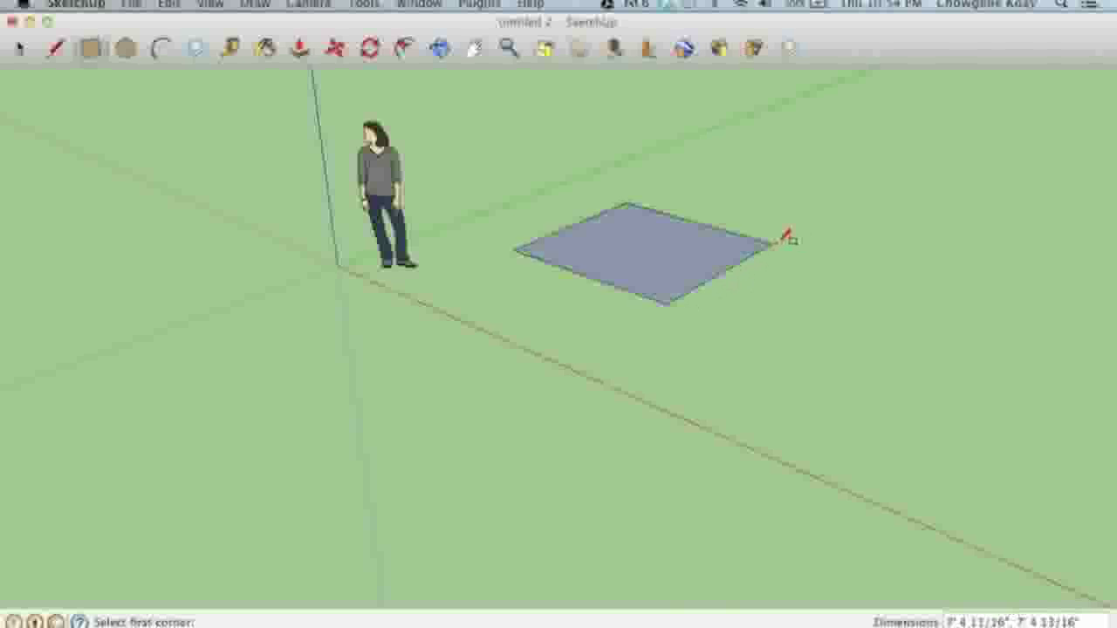
{"action": "key", "text": "p"}
{"action": "left_click_drag", "start_coordinate": [669, 257], "coordinate": [653, 186]}
{"action": "key", "text": "space"}
{"action": "scroll", "coordinate": [563, 177], "scroll_direction": "down", "scroll_amount": 4}
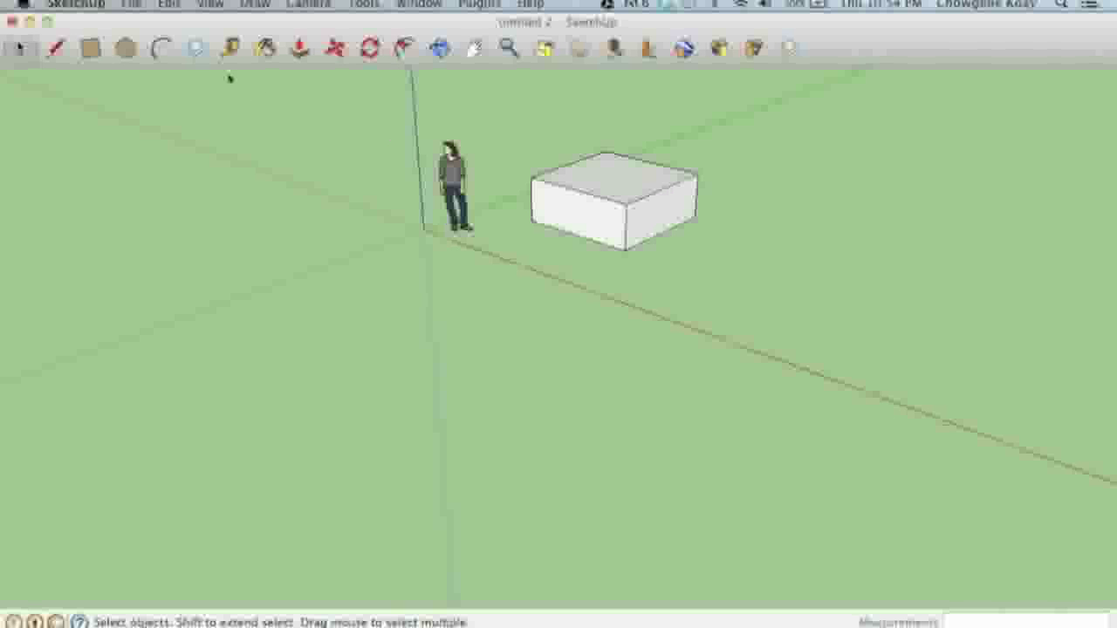
- Draw a circle on the ground on the opposite side of the figure from the box and Push/Pull it up about 4' into a cylinder
{"action": "key", "text": "c"}
{"action": "left_click", "coordinate": [274, 283]}
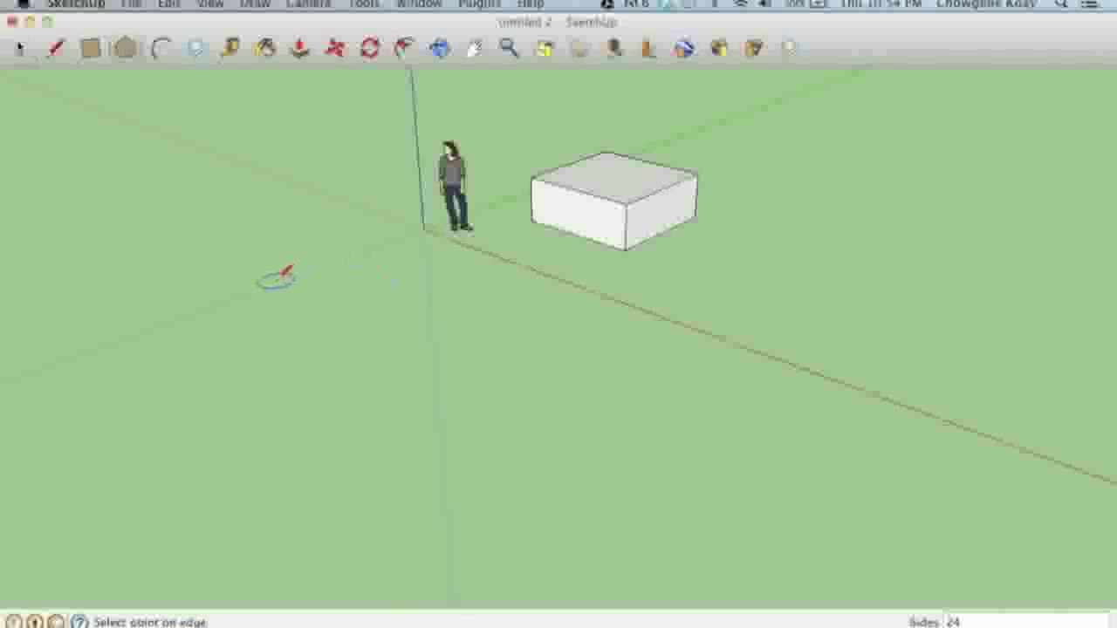
{"action": "left_click", "coordinate": [307, 238]}
{"action": "key", "text": "p"}
{"action": "left_click", "coordinate": [279, 299]}
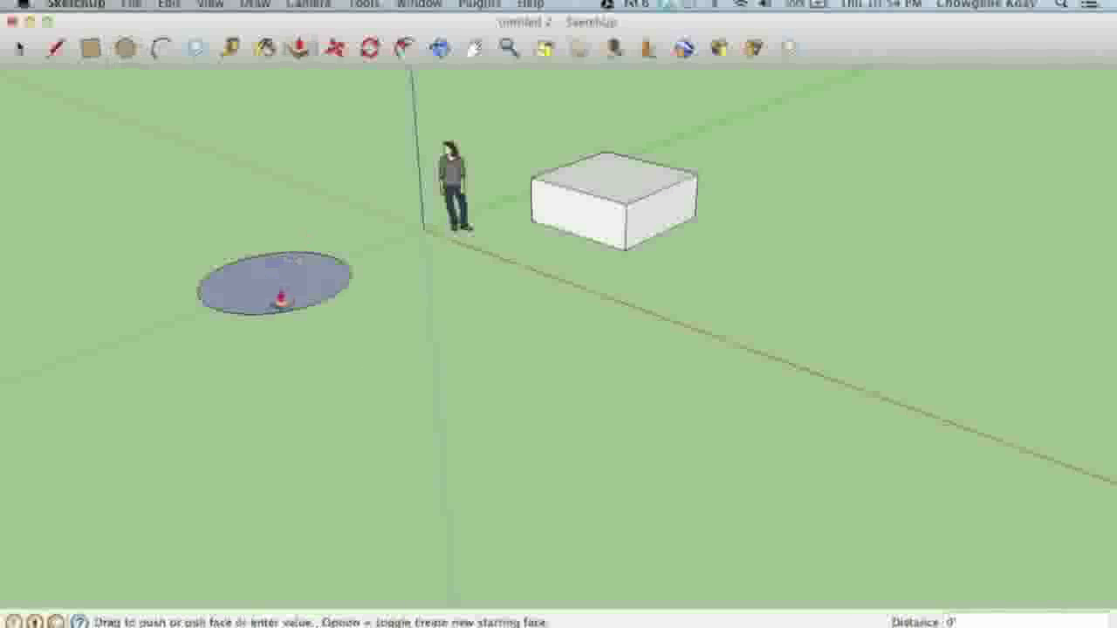
{"action": "left_click", "coordinate": [264, 228]}
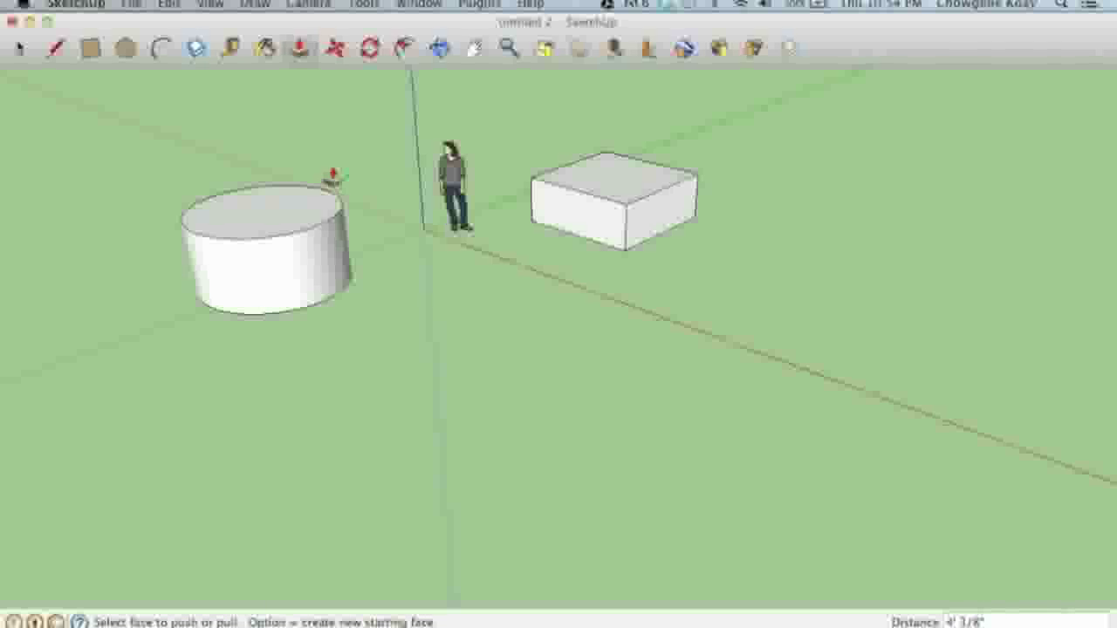
{"action": "key", "text": "space"}
- Select the box's front face, top face and front top edge one at a time with the Select tool
{"action": "left_click", "coordinate": [573, 209]}
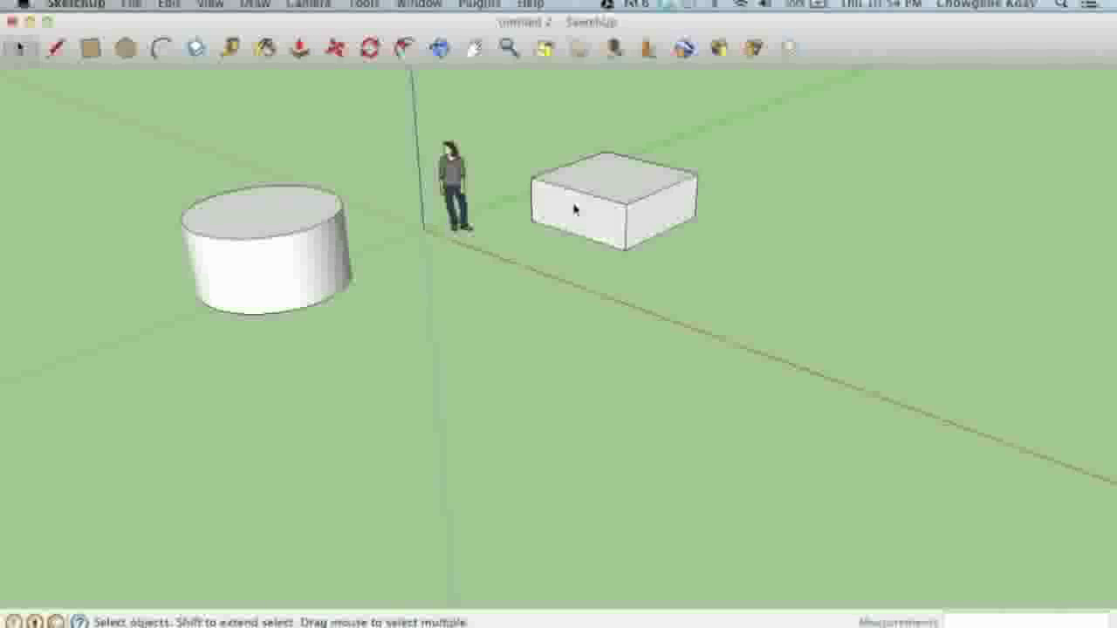
{"action": "left_click", "coordinate": [599, 187]}
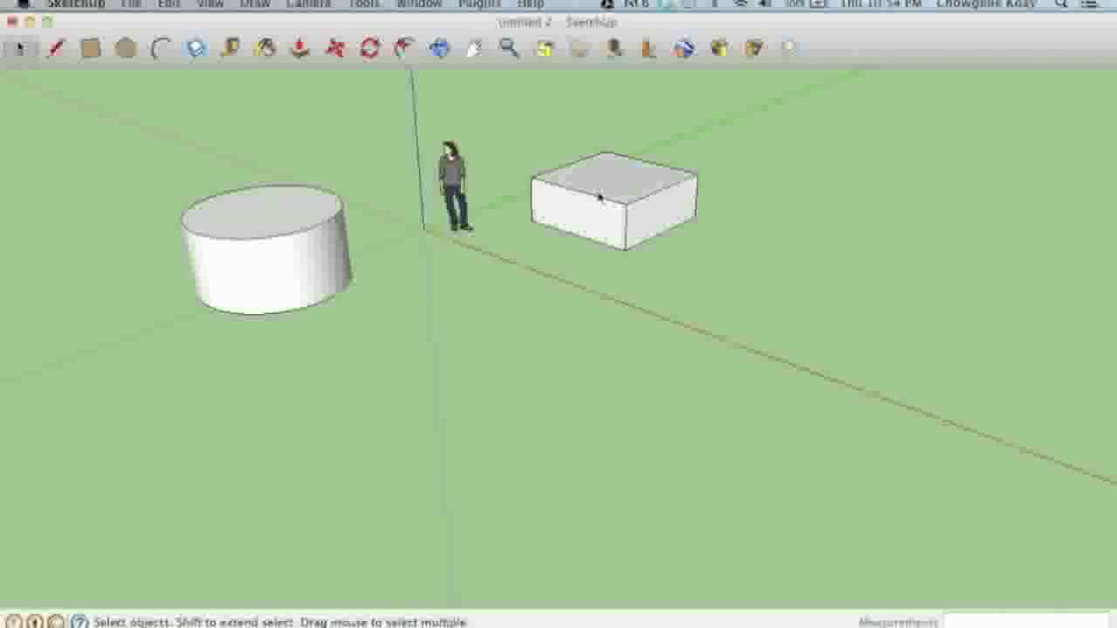
{"action": "left_click", "coordinate": [595, 199]}
{"action": "scroll", "coordinate": [616, 186], "scroll_direction": "up", "scroll_amount": 5}
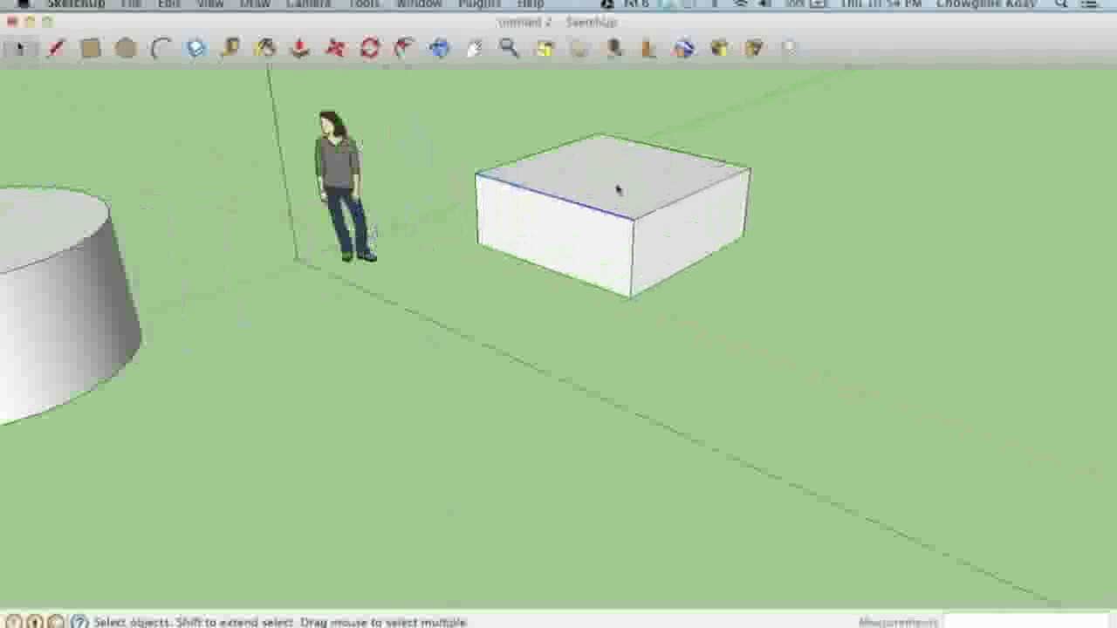
{"action": "scroll", "coordinate": [614, 187], "scroll_direction": "down", "scroll_amount": 2}
{"action": "left_click", "coordinate": [606, 190]}
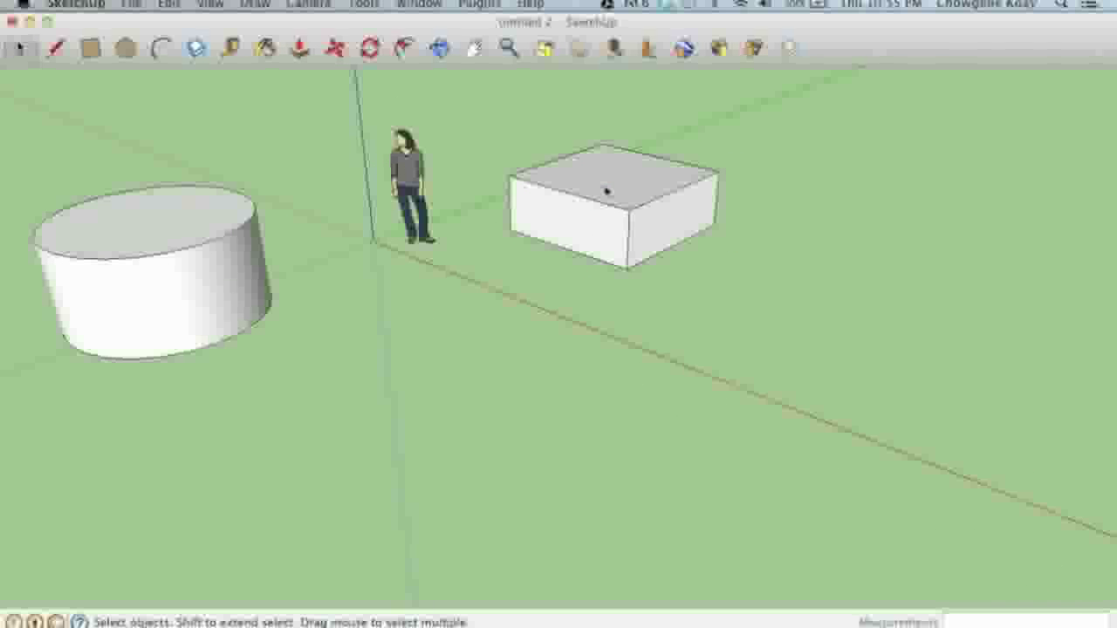
{"action": "left_click", "coordinate": [597, 206]}
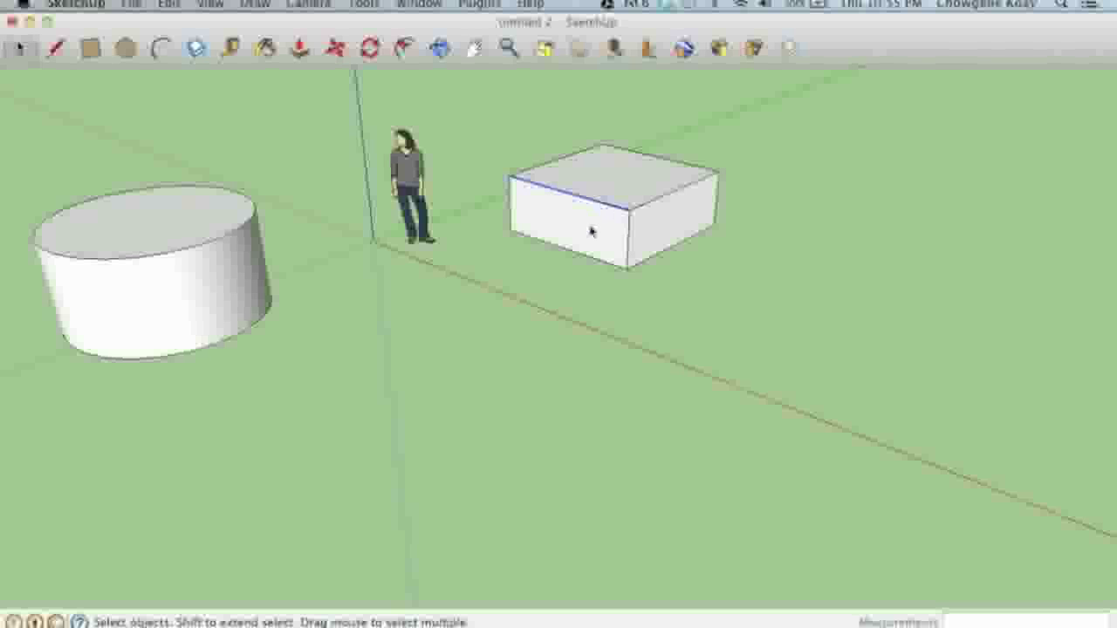
{"action": "left_click", "coordinate": [591, 231]}
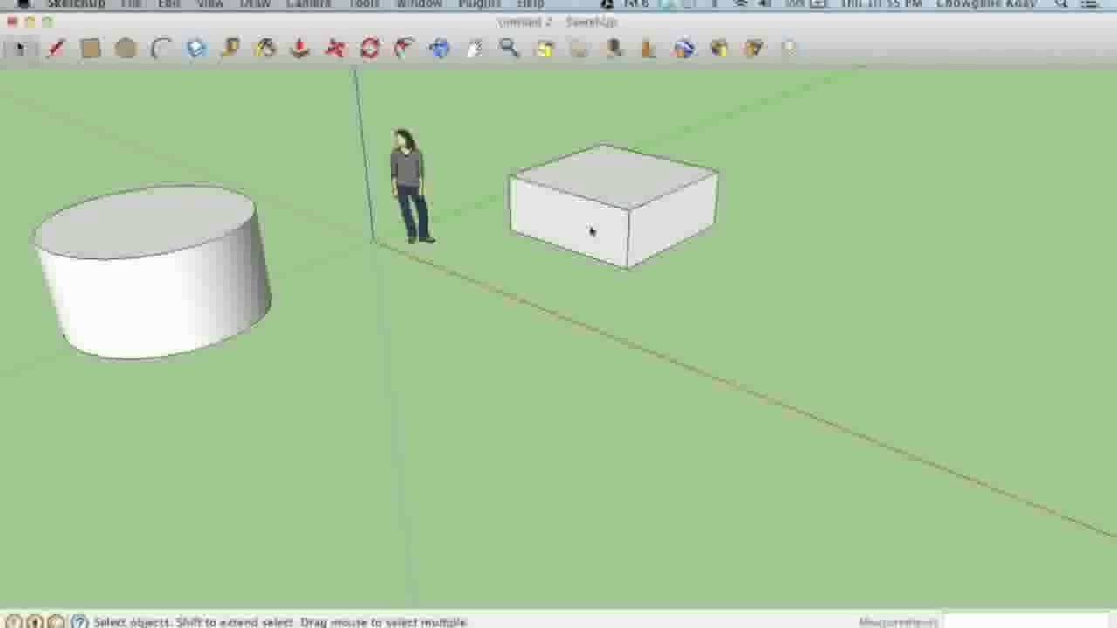
- Select the cylinder's top face, bottom edge and top edge one at a time, and clear the selection
{"action": "left_click", "coordinate": [170, 225]}
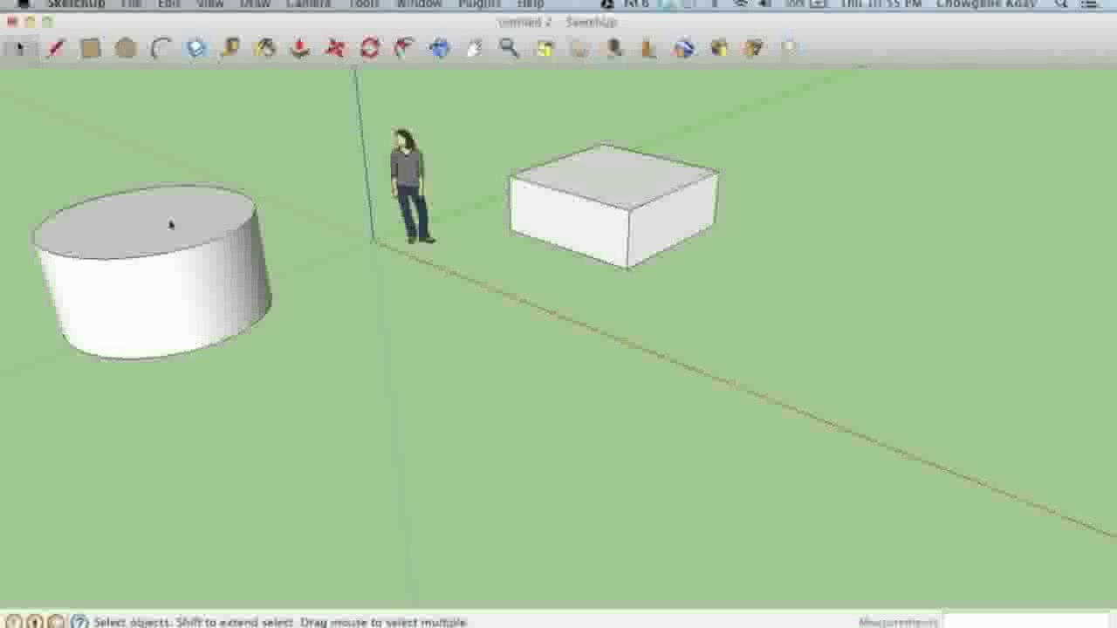
{"action": "left_click", "coordinate": [194, 354]}
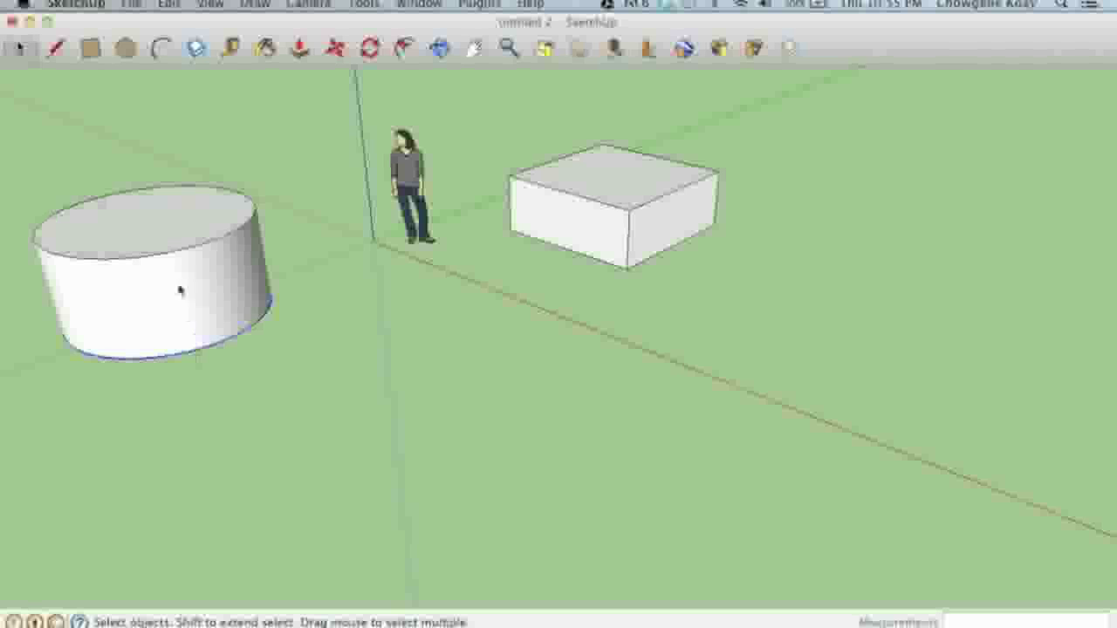
{"action": "left_click", "coordinate": [177, 256]}
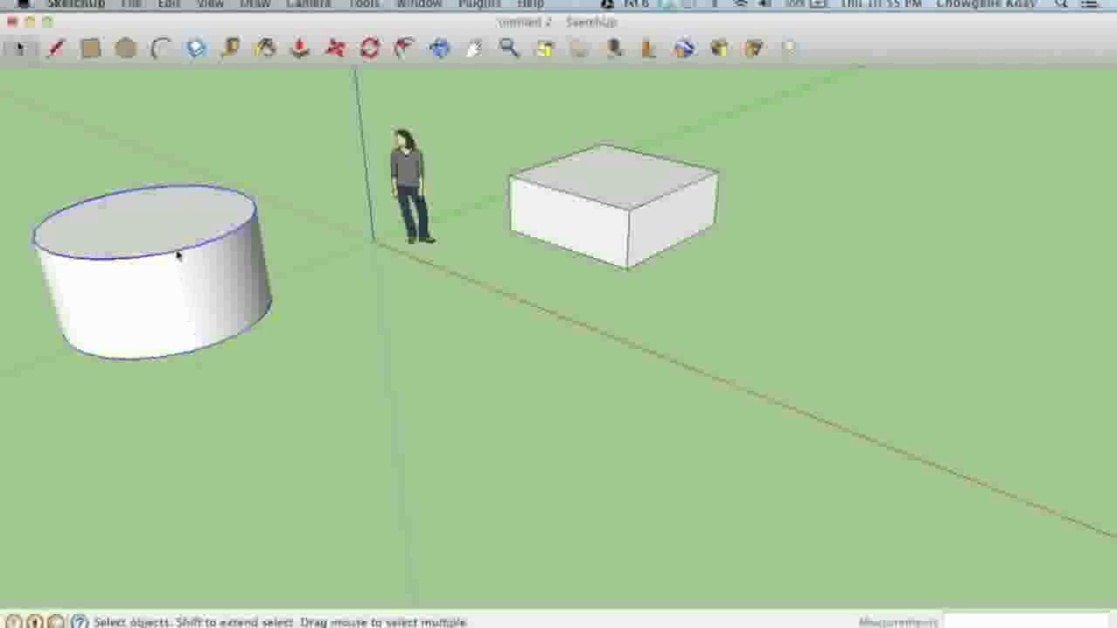
{"action": "left_click", "coordinate": [345, 292]}
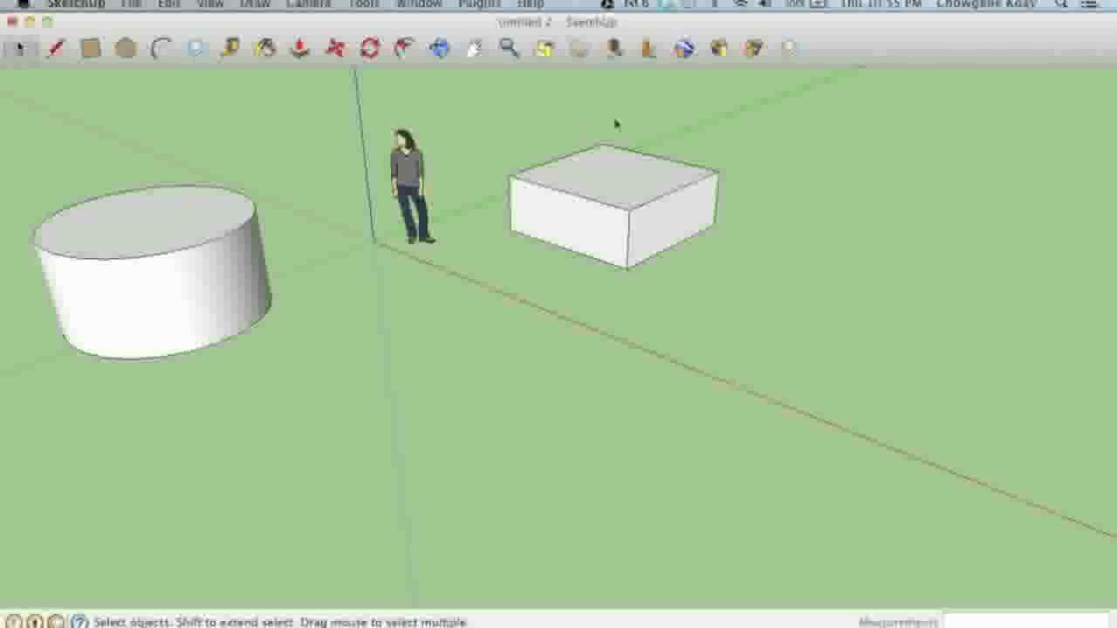
- Select the box's top face with its bounding edges, try its front top edge with the adjoining faces, and clear the selection
{"action": "double_click", "coordinate": [608, 193]}
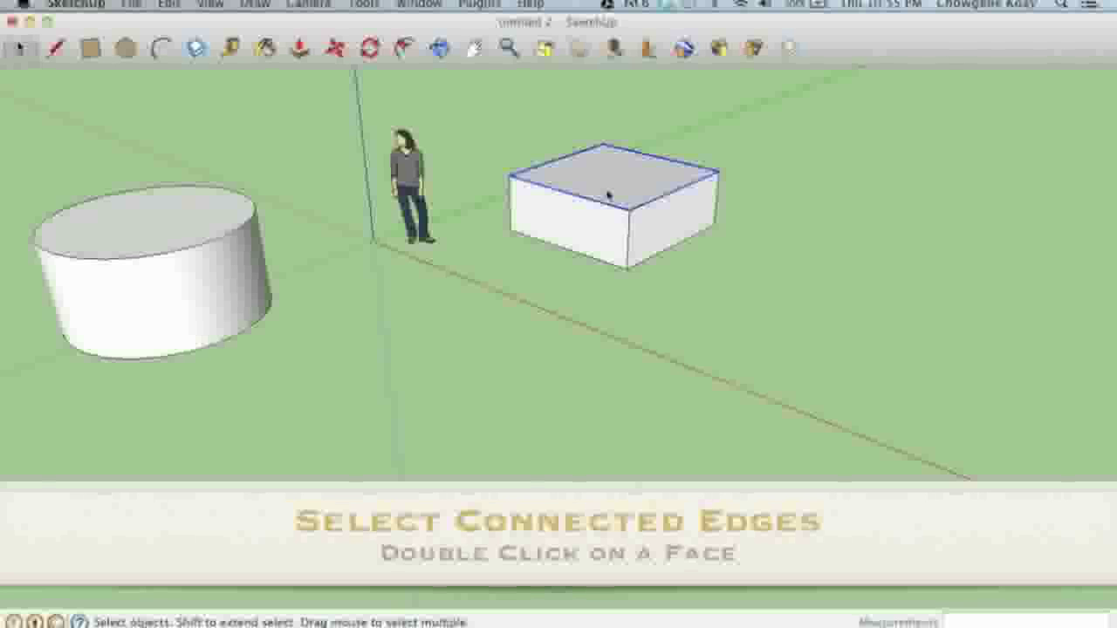
{"action": "left_click", "coordinate": [605, 205]}
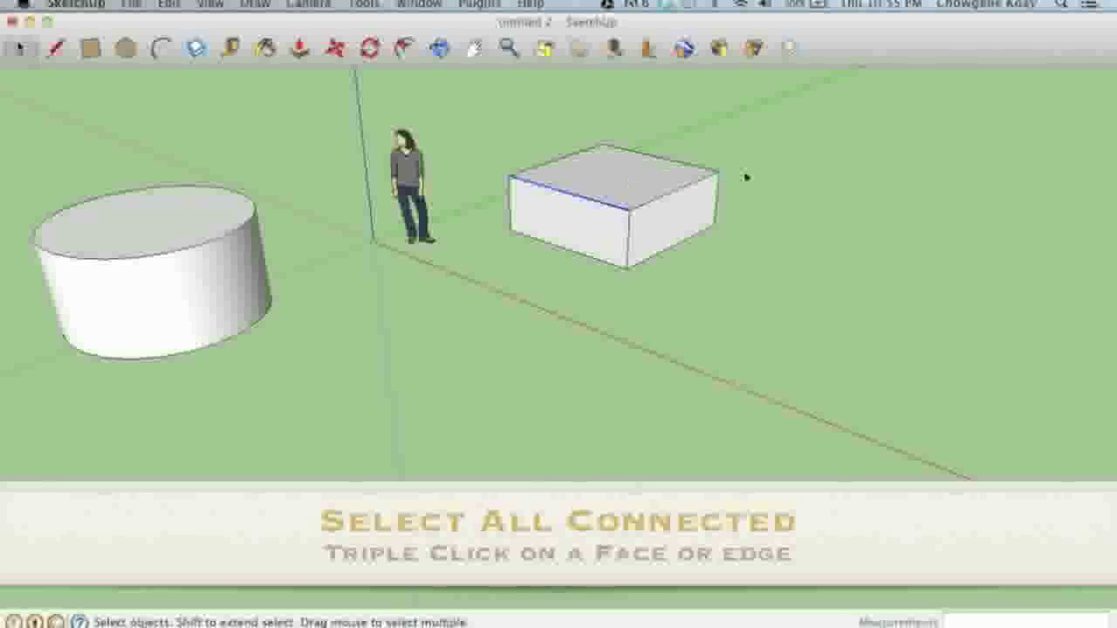
{"action": "left_click", "coordinate": [746, 177]}
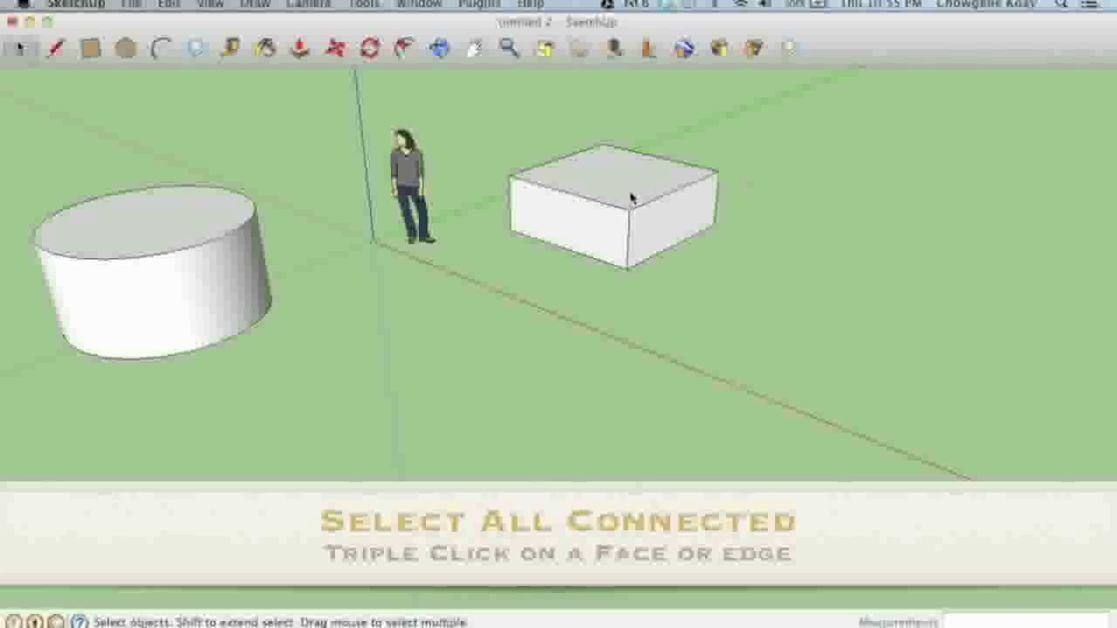
- Select all connected faces and edges of the box from its front top edge and from its top face, clearing each selection
{"action": "left_click", "coordinate": [600, 204]}
{"action": "left_click", "coordinate": [600, 204]}
{"action": "triple_click", "coordinate": [604, 204]}
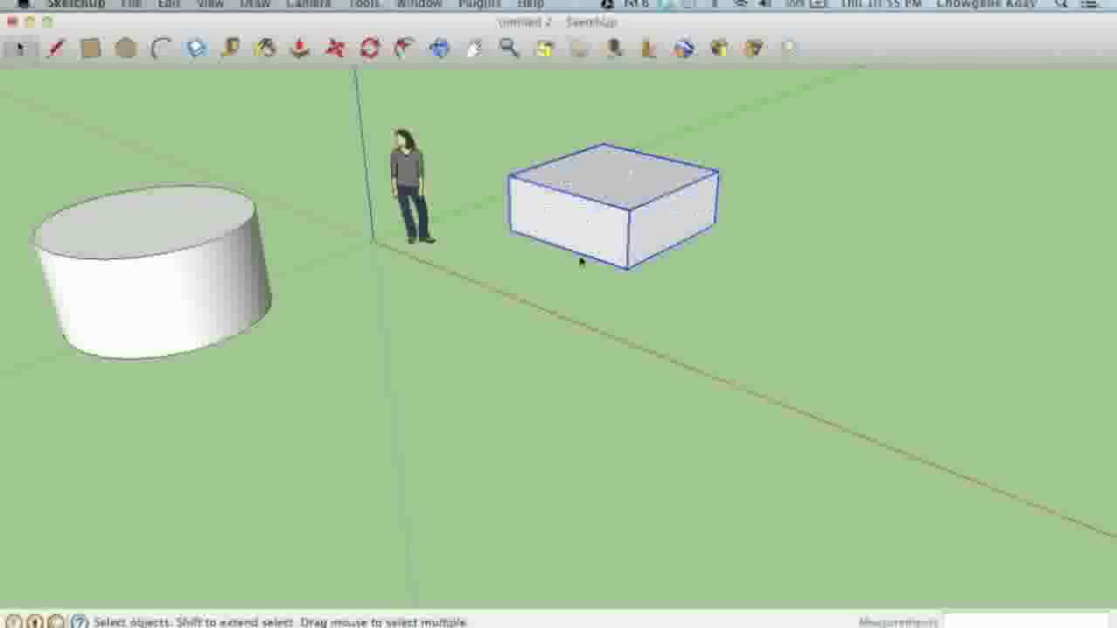
{"action": "left_click", "coordinate": [719, 140]}
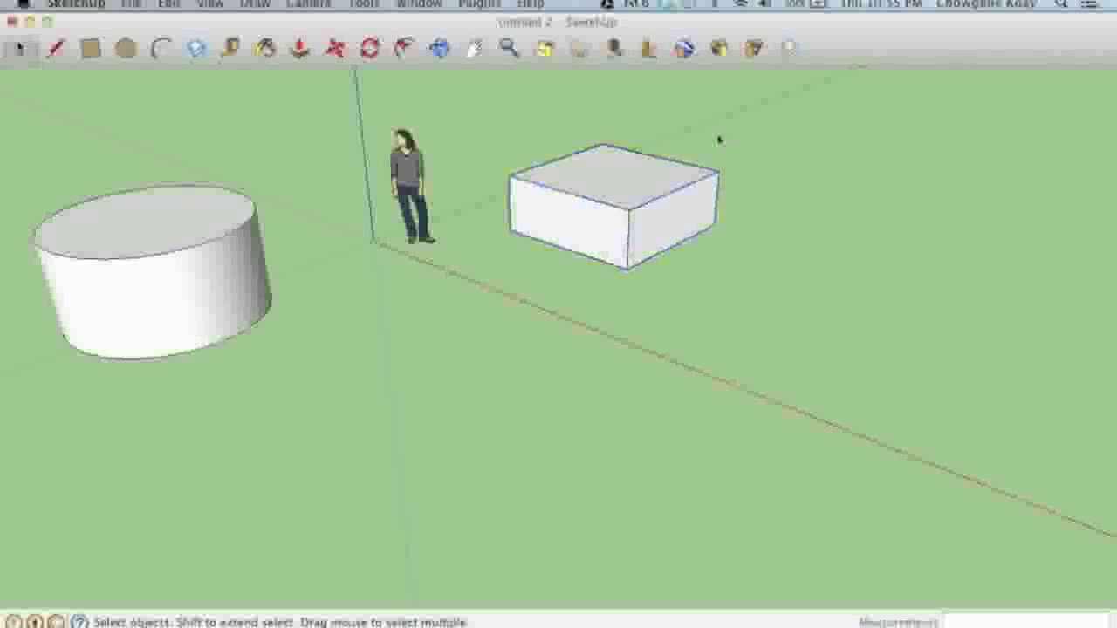
{"action": "left_click", "coordinate": [600, 178]}
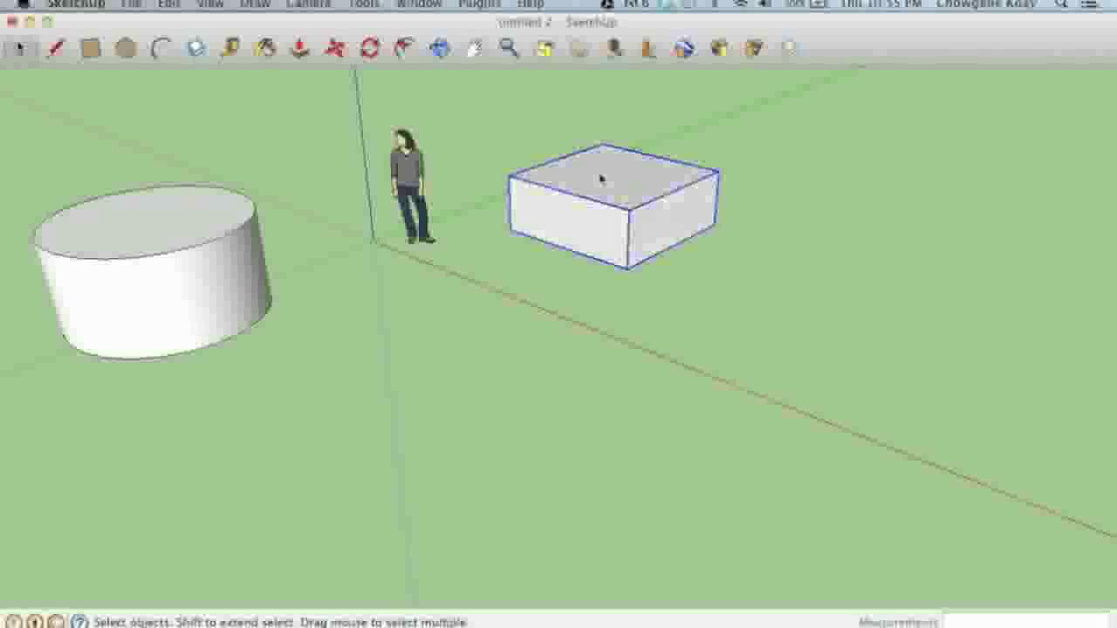
{"action": "left_click", "coordinate": [755, 139]}
- Select the bounding edges of the box's top face with the Bounding Edges option, and clear the selection
{"action": "right_click", "coordinate": [640, 179]}
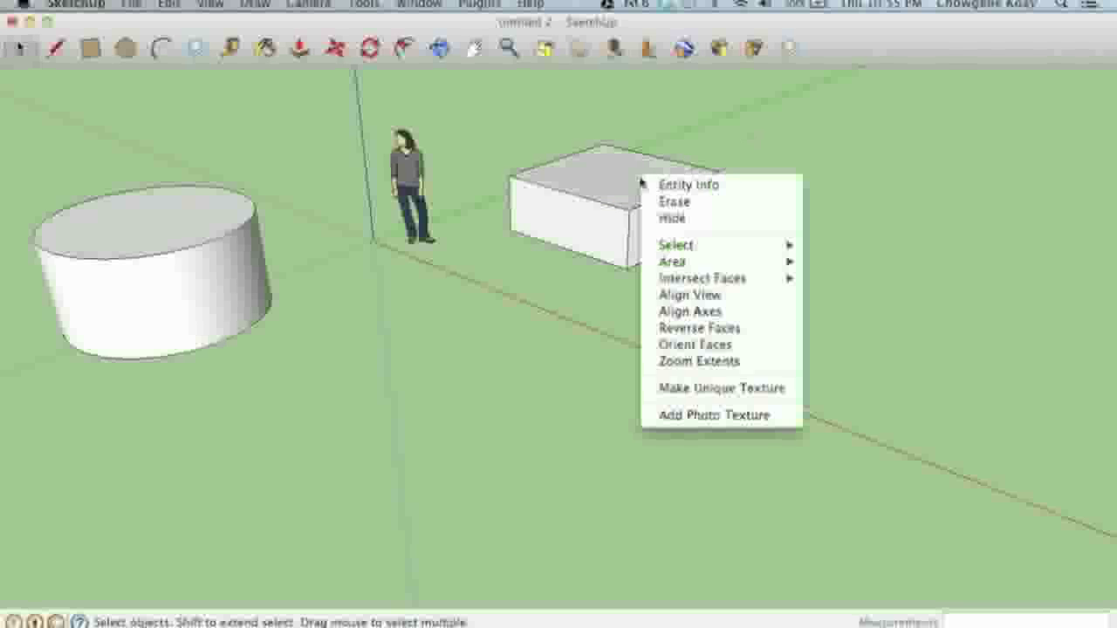
{"action": "mouse_move", "coordinate": [717, 251]}
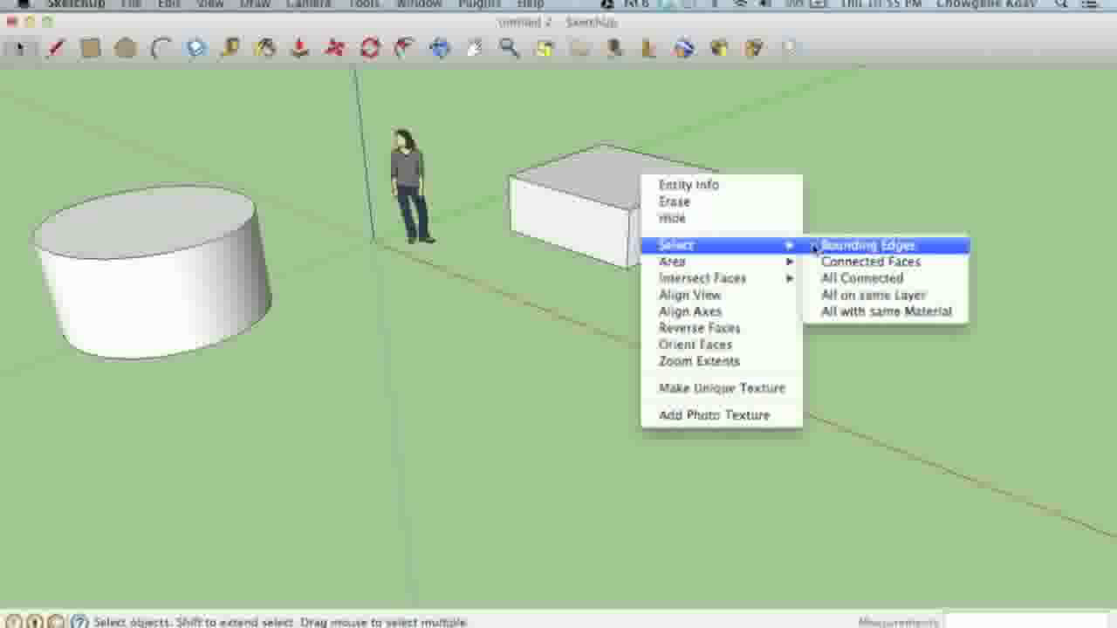
{"action": "left_click", "coordinate": [867, 245]}
{"action": "left_click", "coordinate": [765, 197]}
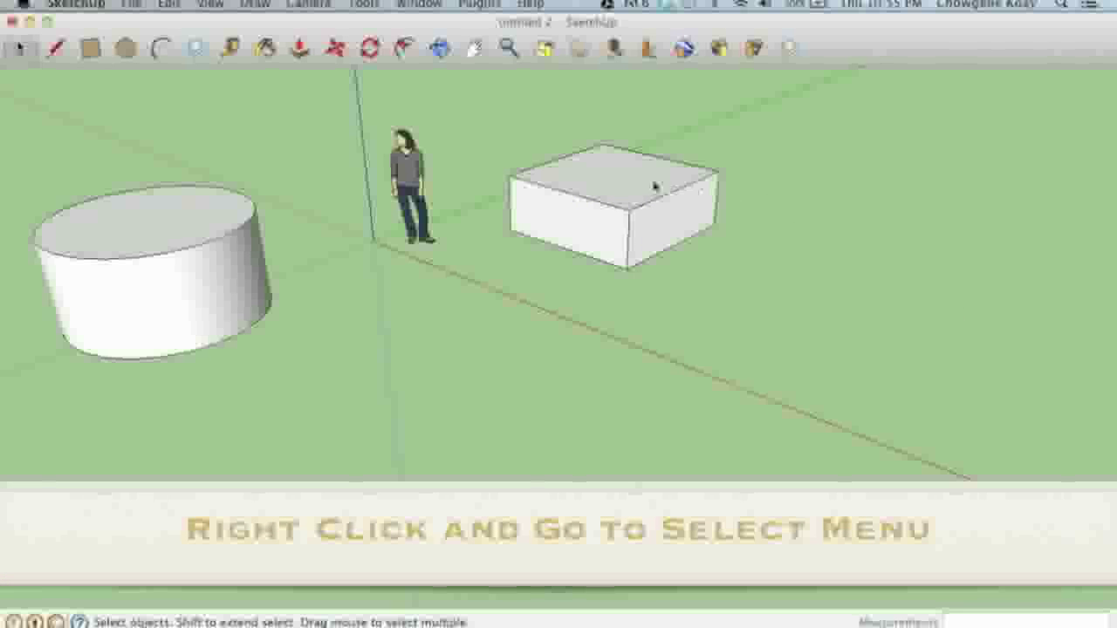
- Select the faces connected to the box's top face with the Connected Faces option
{"action": "right_click", "coordinate": [633, 185]}
{"action": "mouse_move", "coordinate": [641, 250]}
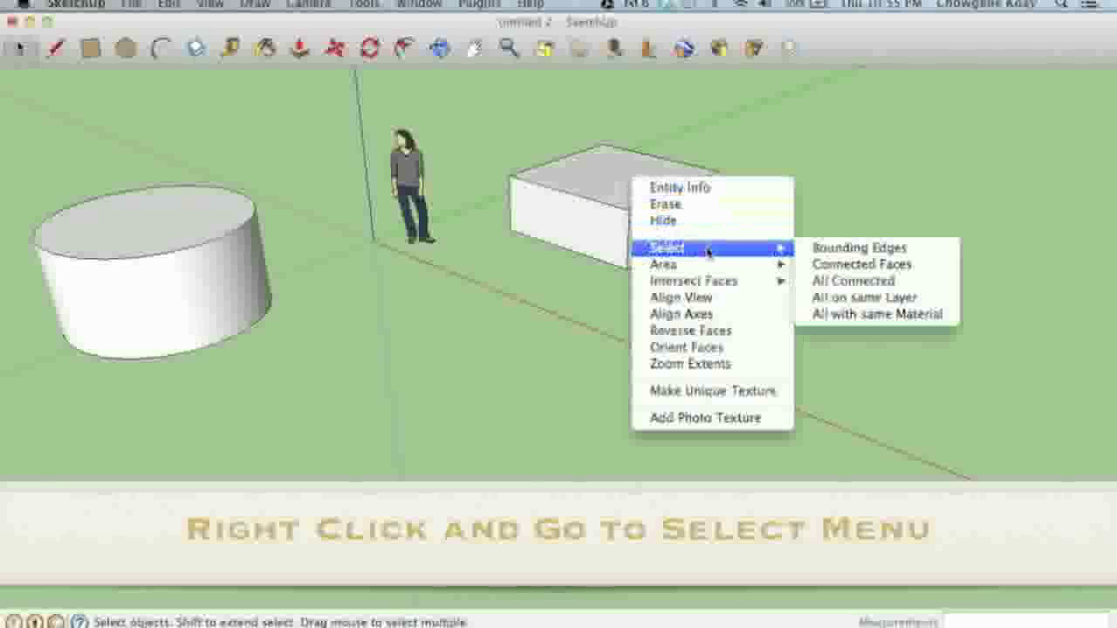
{"action": "left_click", "coordinate": [836, 266]}
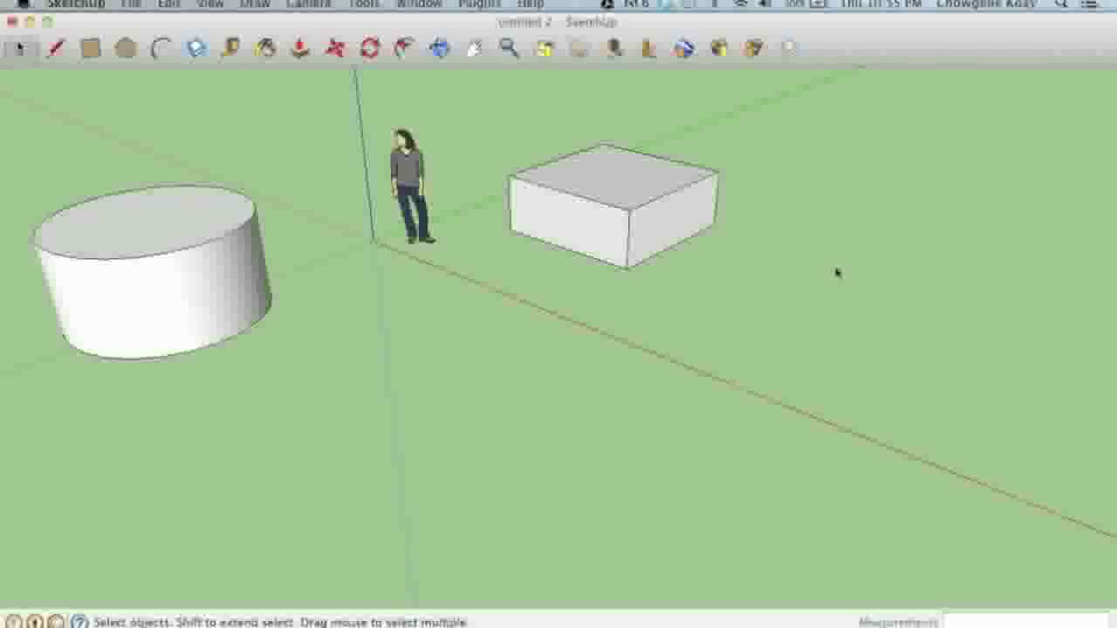
- Select the whole box from its top face with the All Connected option
{"action": "right_click", "coordinate": [645, 194]}
{"action": "mouse_move", "coordinate": [707, 259]}
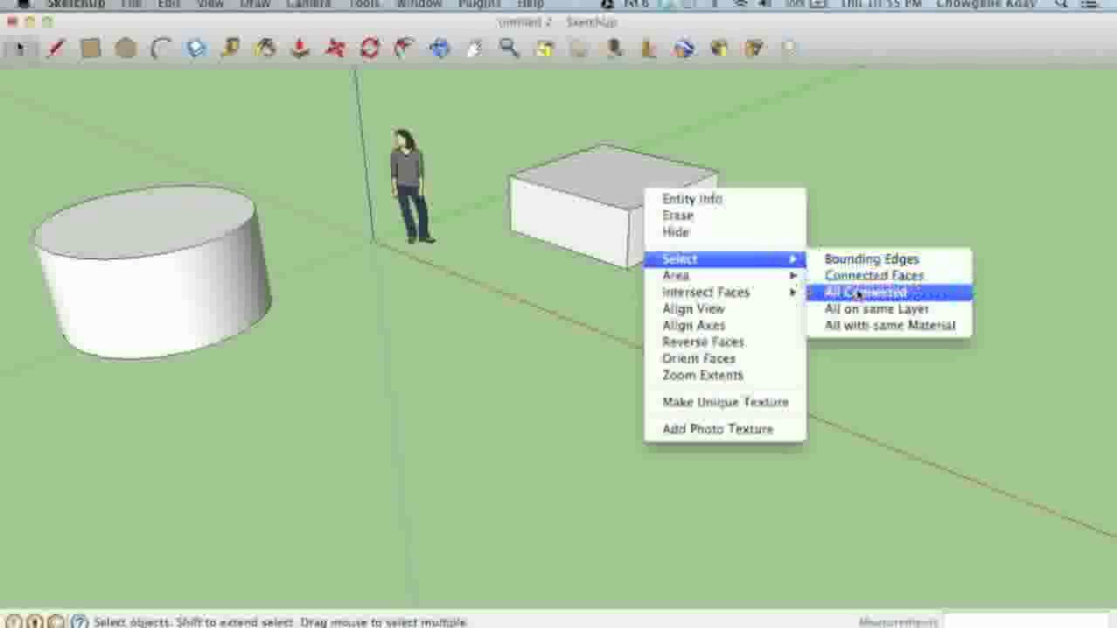
{"action": "left_click", "coordinate": [858, 295]}
- View the All on same Layer and All with same Material selection options for the box's top face, and dismiss them
{"action": "left_click", "coordinate": [648, 194]}
{"action": "right_click", "coordinate": [633, 188]}
{"action": "mouse_move", "coordinate": [721, 250]}
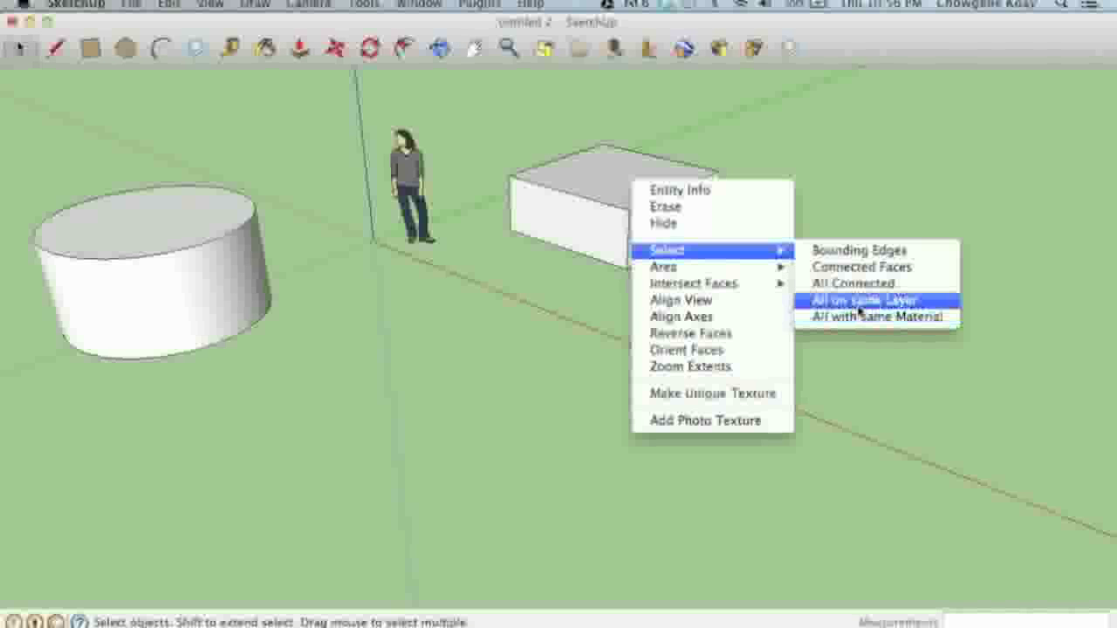
{"action": "left_click", "coordinate": [534, 306]}
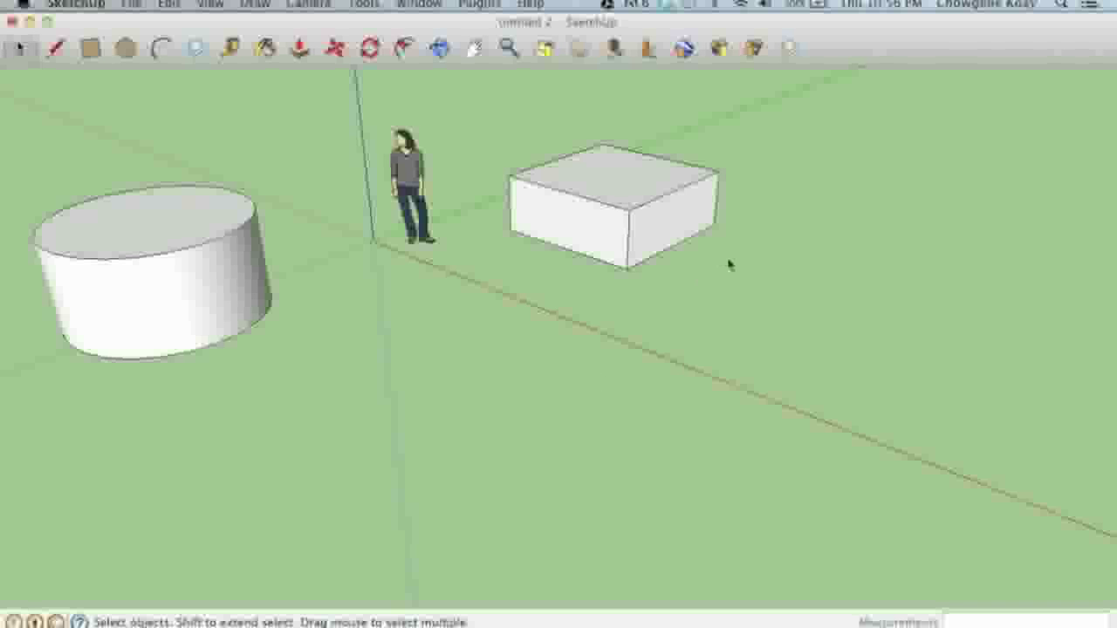
- Select the whole box and the whole cylinder in turn with a selection rectangle around each, clearing both selections
{"action": "left_click_drag", "start_coordinate": [732, 257], "coordinate": [491, 140]}
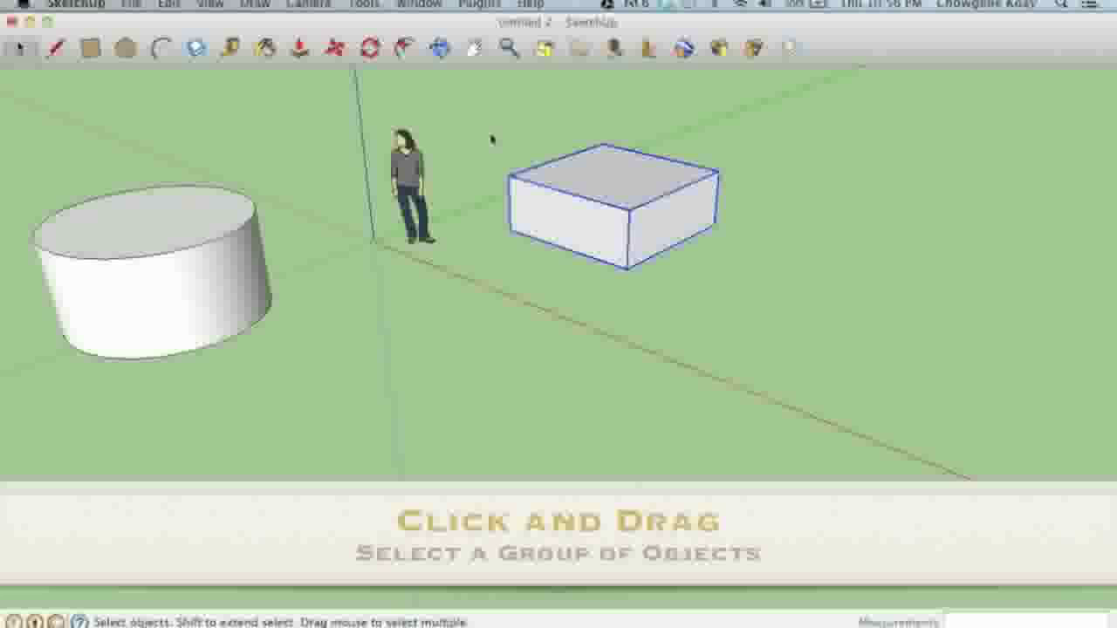
{"action": "left_click", "coordinate": [489, 139]}
{"action": "left_click_drag", "start_coordinate": [266, 116], "coordinate": [26, 474]}
{"action": "left_click", "coordinate": [229, 372]}
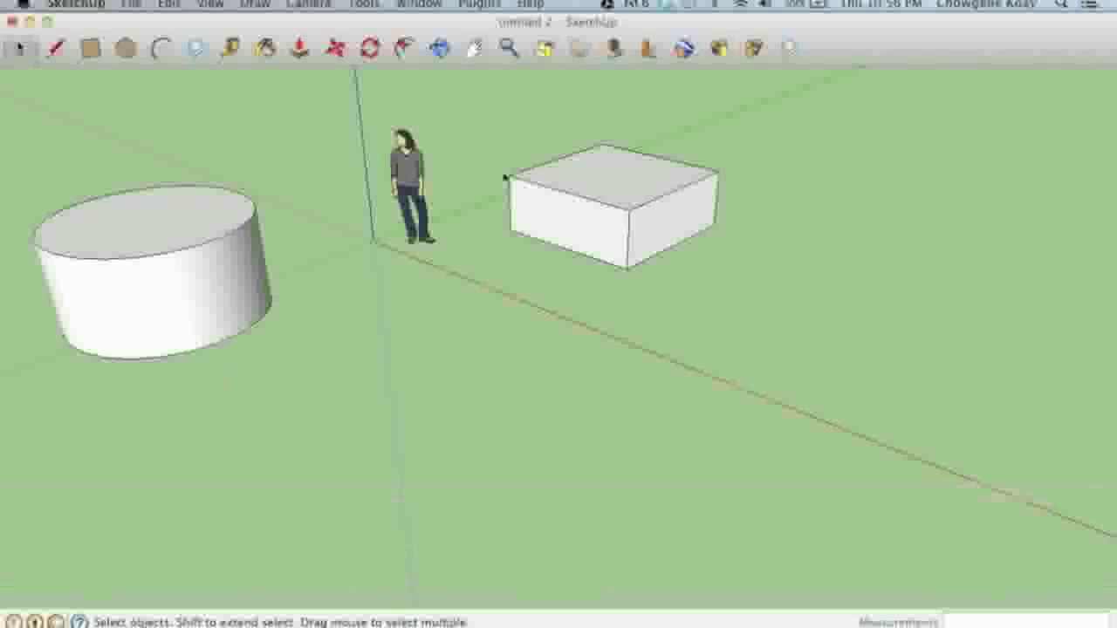
- Select the whole box and start a component from it with the name Rectangular Box
{"action": "left_click_drag", "start_coordinate": [471, 105], "coordinate": [810, 328]}
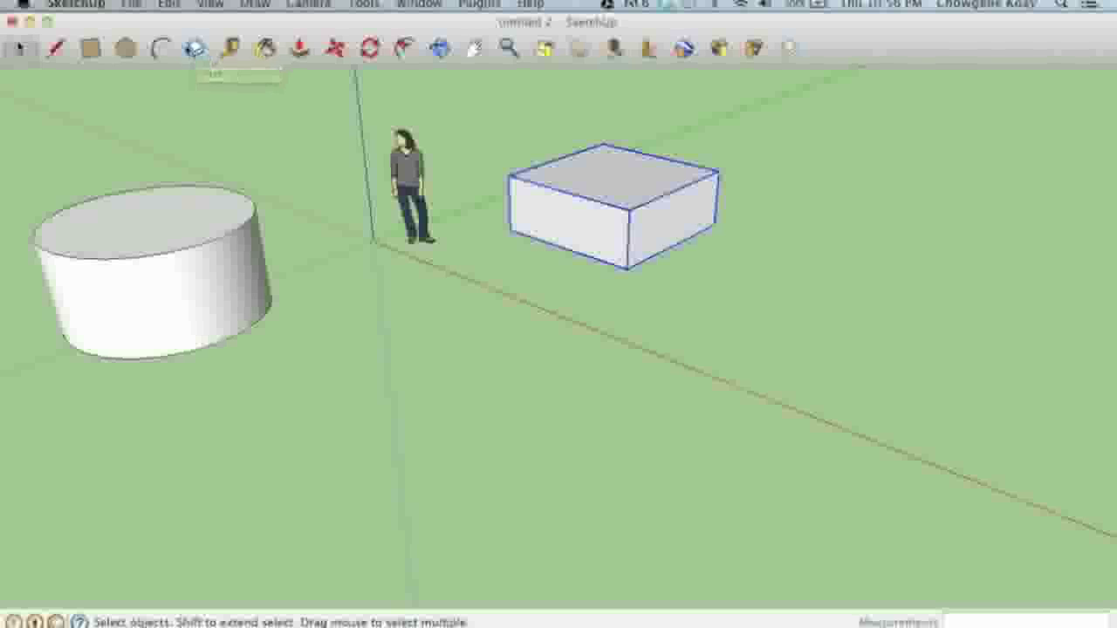
{"action": "left_click", "coordinate": [469, 118]}
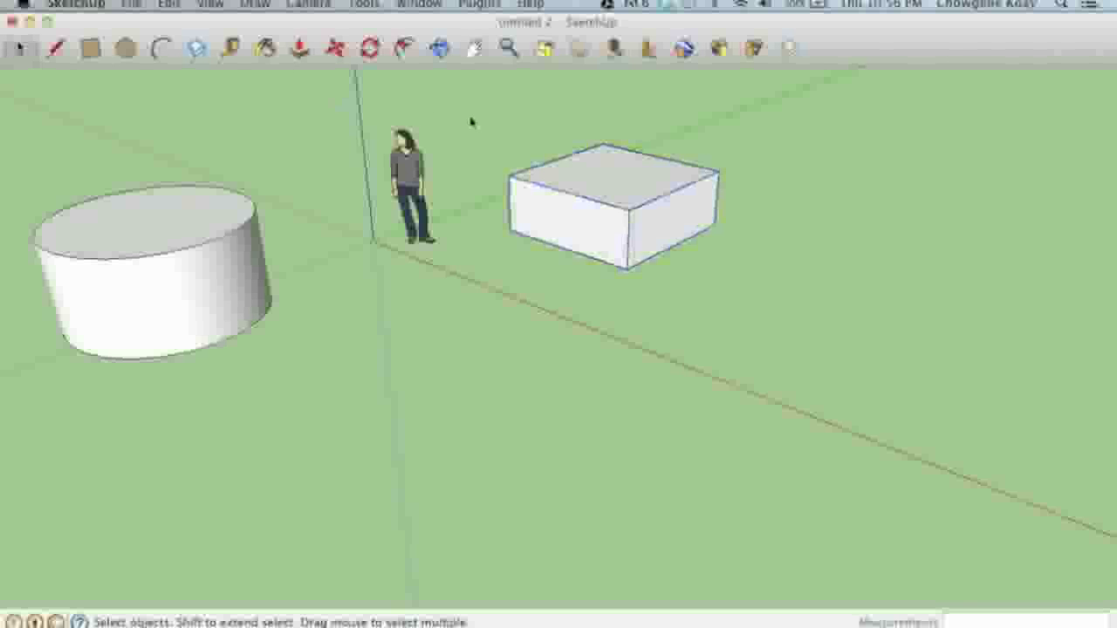
{"action": "left_click_drag", "start_coordinate": [461, 106], "coordinate": [793, 299]}
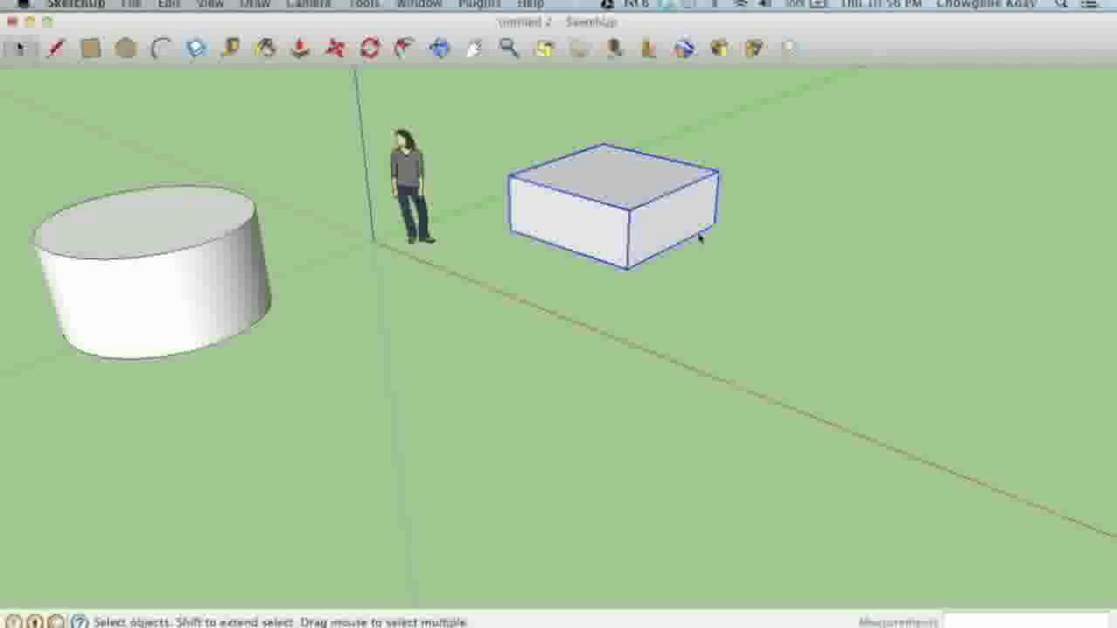
{"action": "right_click", "coordinate": [609, 187]}
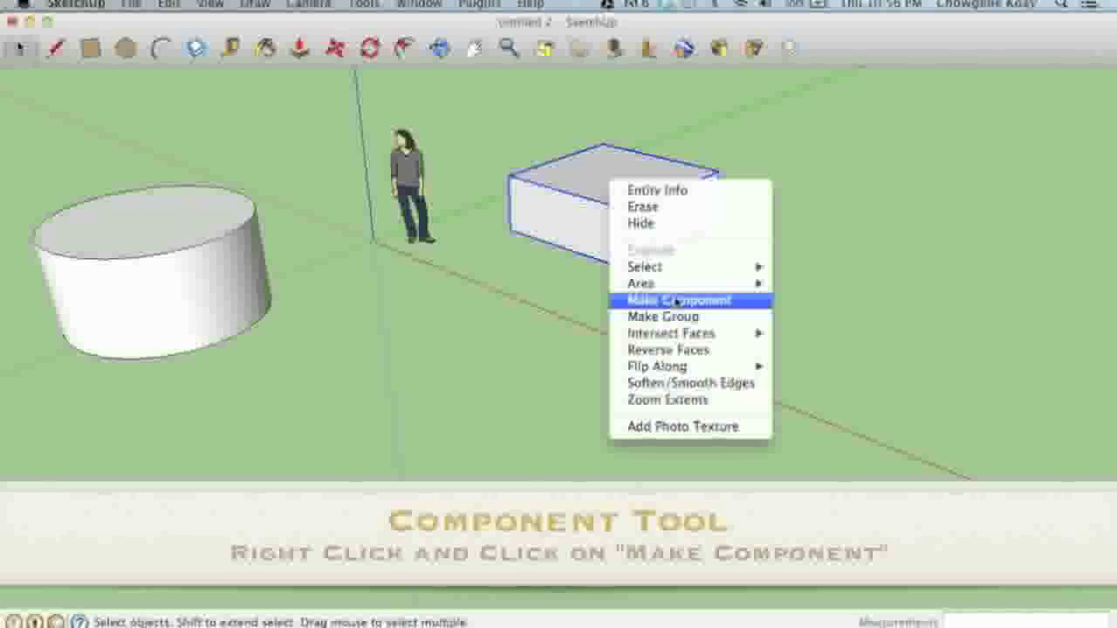
{"action": "left_click", "coordinate": [494, 168]}
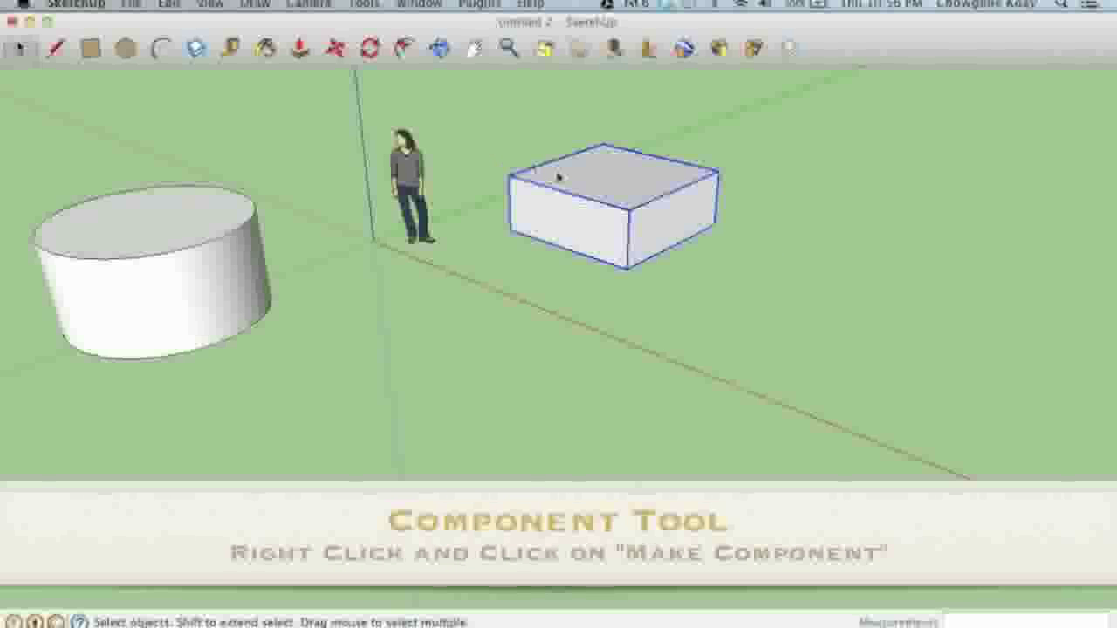
{"action": "type", "text": "Re"}
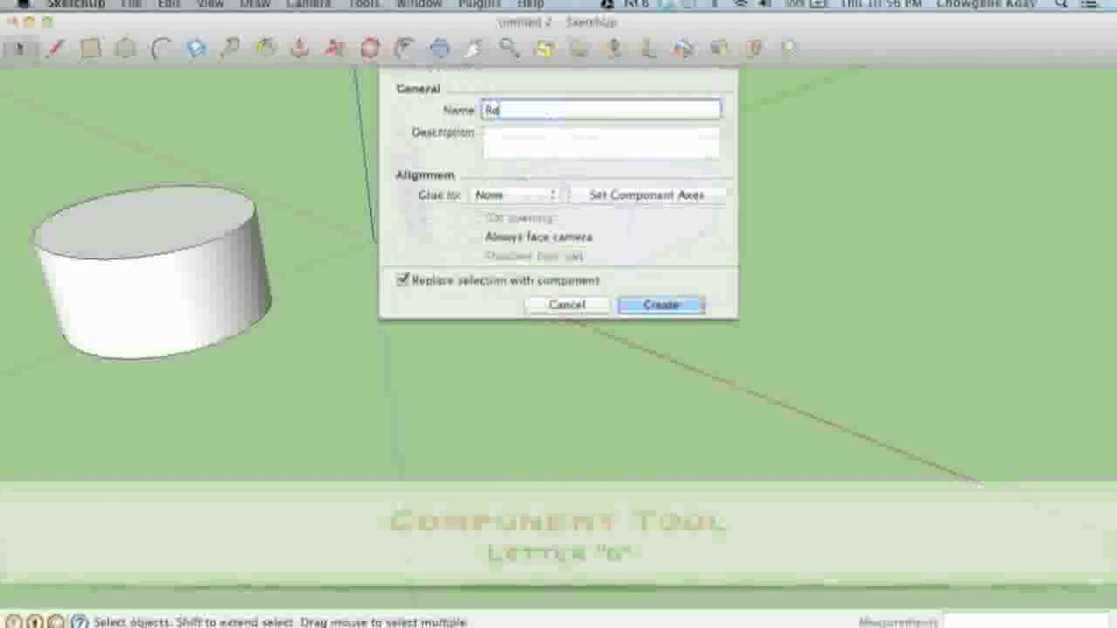
{"action": "type", "text": "ctangular Box"}
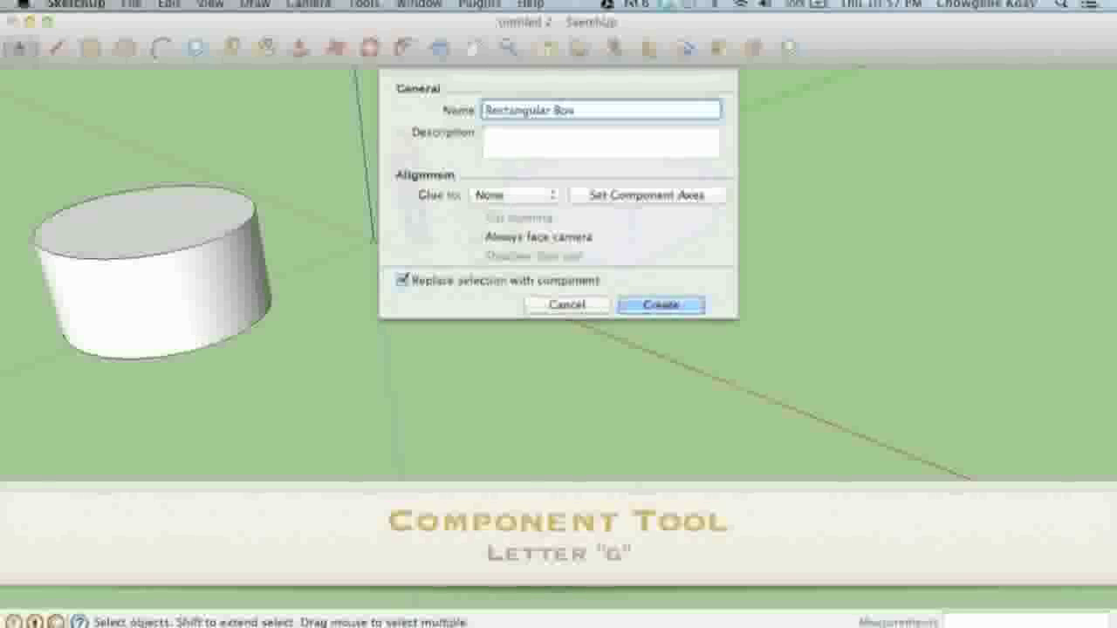
- Describe the component as "Unknown l x w and height" and create it from the selected box
{"action": "key", "text": "Tab"}
{"action": "type", "text": "Linke"}
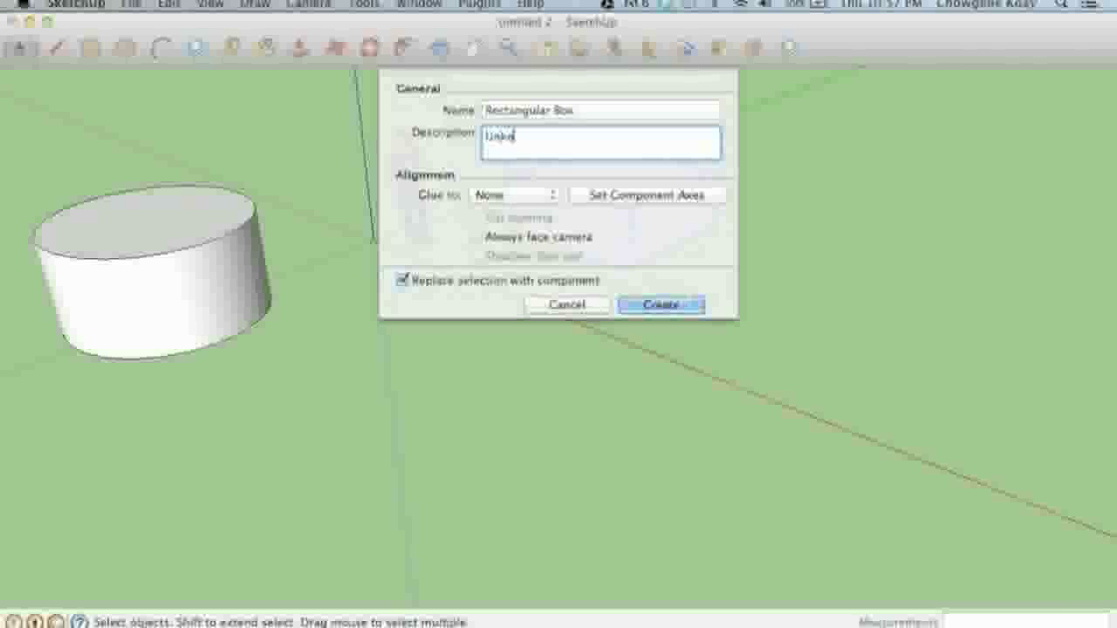
{"action": "key", "text": "BackSpace"}
{"action": "type", "text": "nown Heig"}
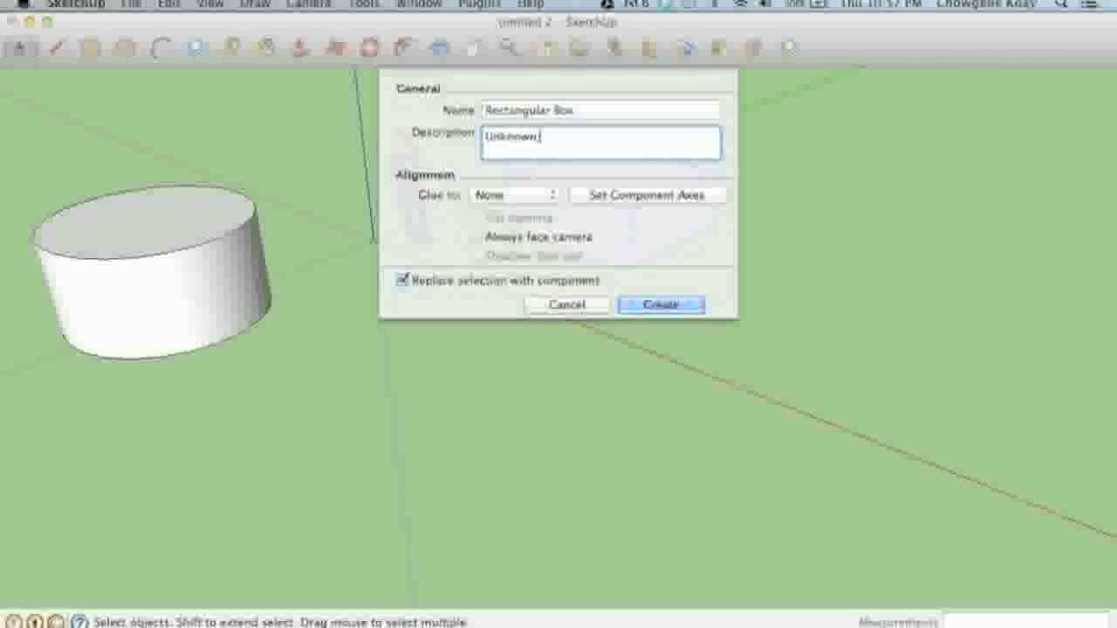
{"action": "key", "text": "BackSpace"}
{"action": "key", "text": "BackSpace"}
{"action": "key", "text": "BackSpace"}
{"action": "key", "text": "BackSpace"}
{"action": "key", "text": "BackSpace"}
{"action": "type", "text": "lxw"}
{"action": "key", "text": "BackSpace"}
{"action": "key", "text": "BackSpace"}
{"action": "type", "text": "x x"}
{"action": "key", "text": "BackSpace"}
{"action": "type", "text": "w and"}
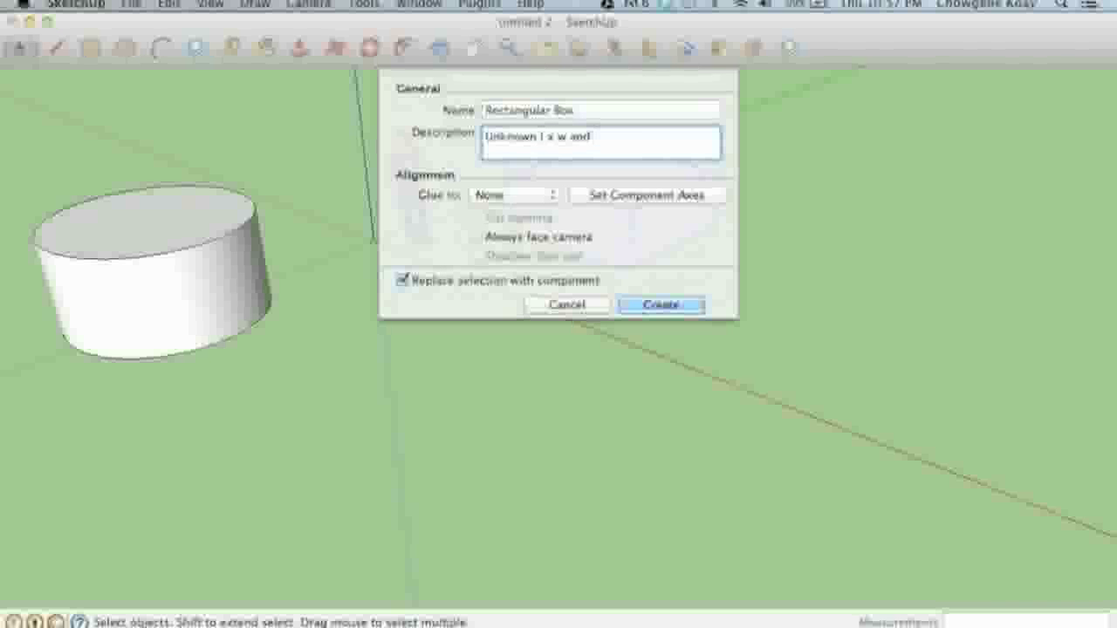
{"action": "type", "text": " height"}
{"action": "key", "text": "Return"}
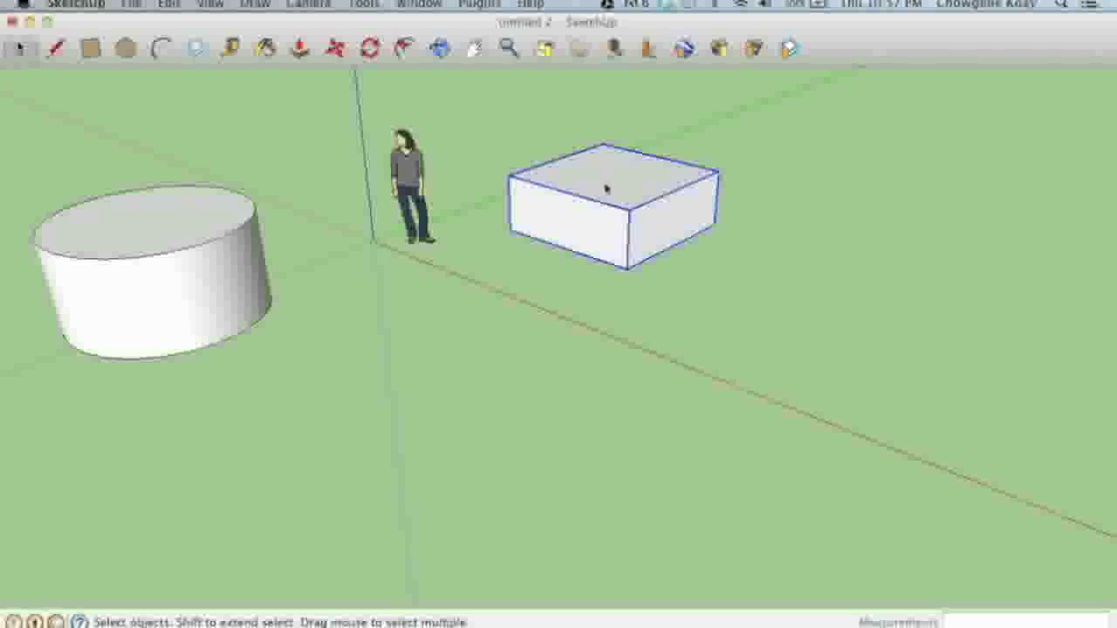
- Open the box component's Entity Info and examine its definition name
{"action": "right_click", "coordinate": [608, 189]}
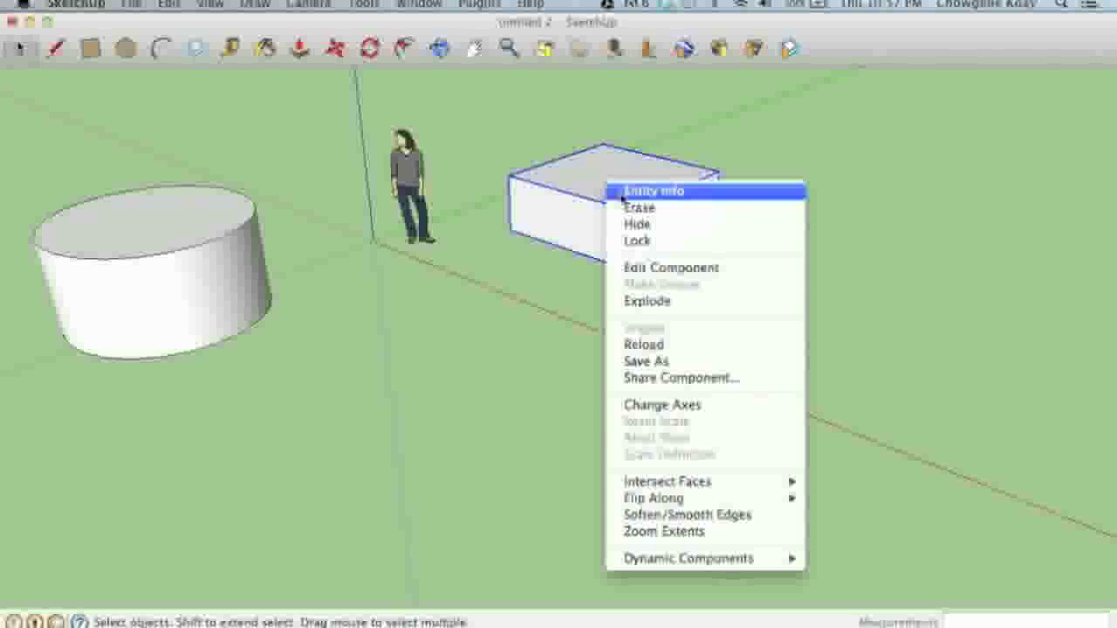
{"action": "left_click", "coordinate": [619, 193]}
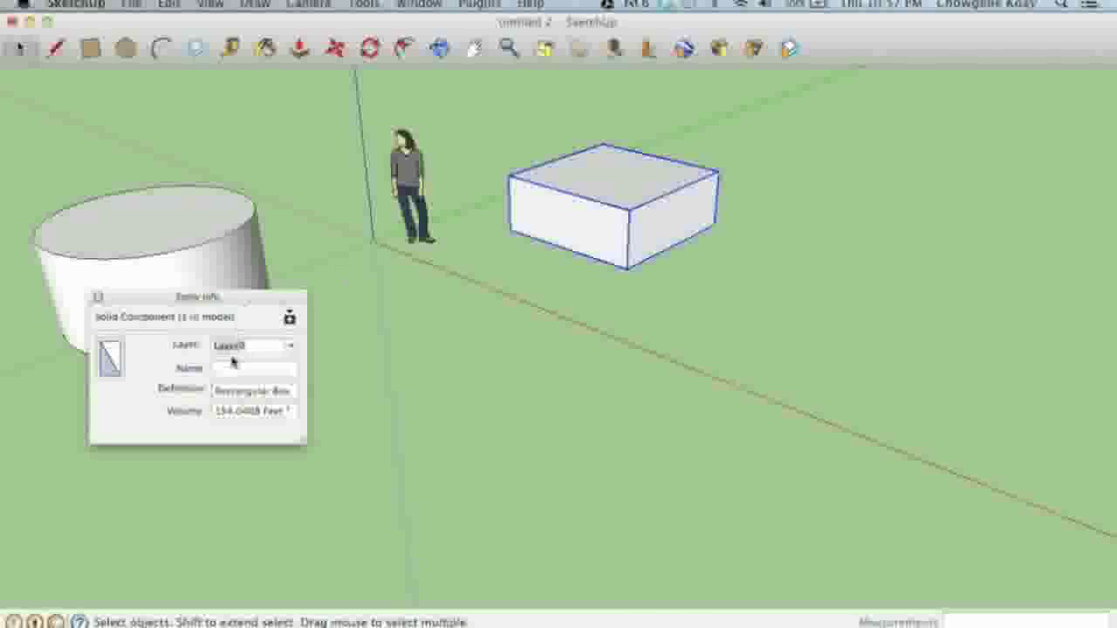
{"action": "left_click", "coordinate": [219, 391]}
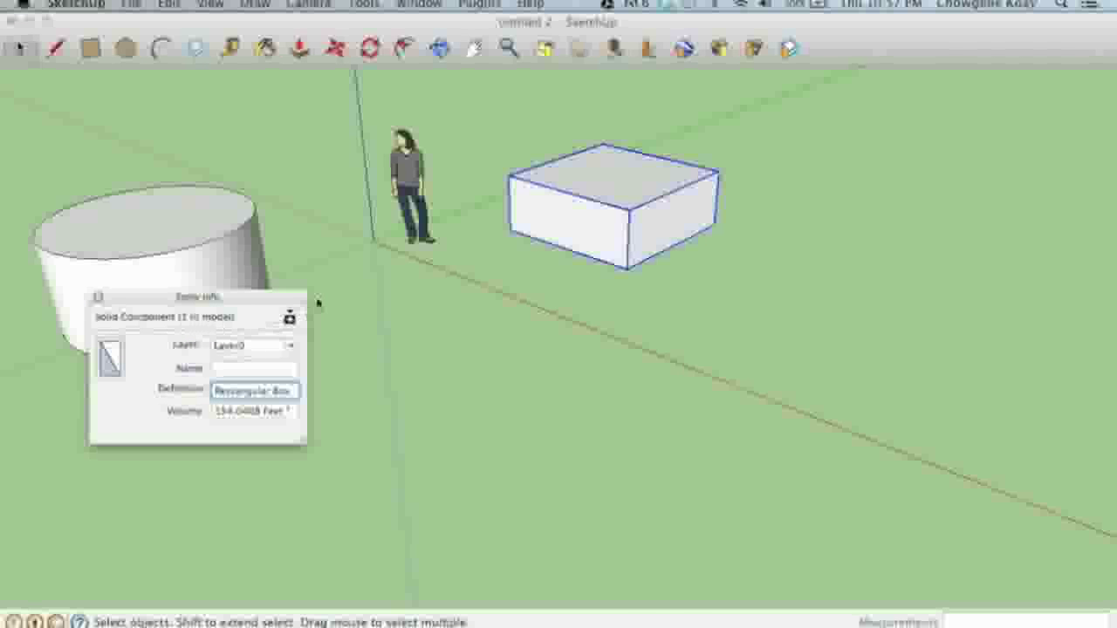
- Show the Components browser and insert another Susan figure between the existing figure and the box
{"action": "left_click", "coordinate": [418, 4]}
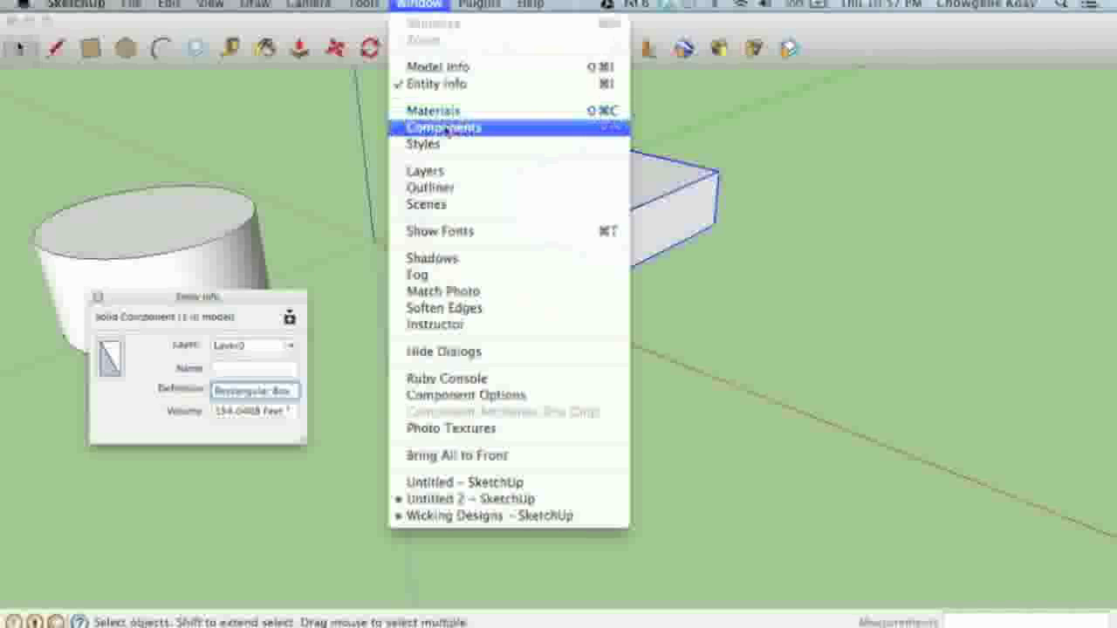
{"action": "left_click", "coordinate": [445, 129]}
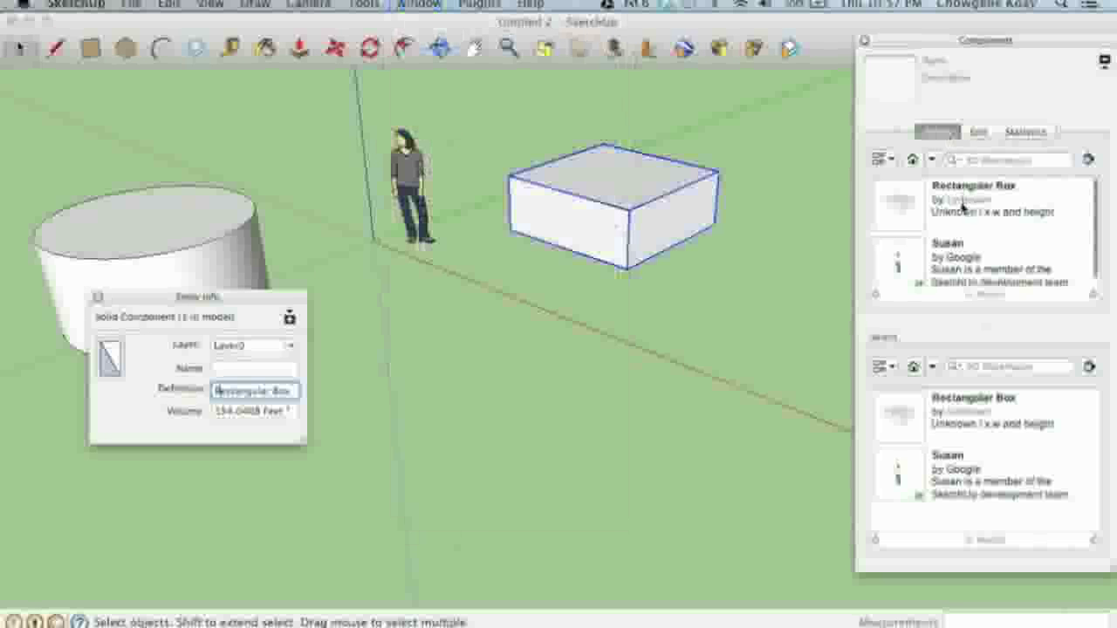
{"action": "left_click", "coordinate": [963, 210]}
{"action": "left_click", "coordinate": [917, 266]}
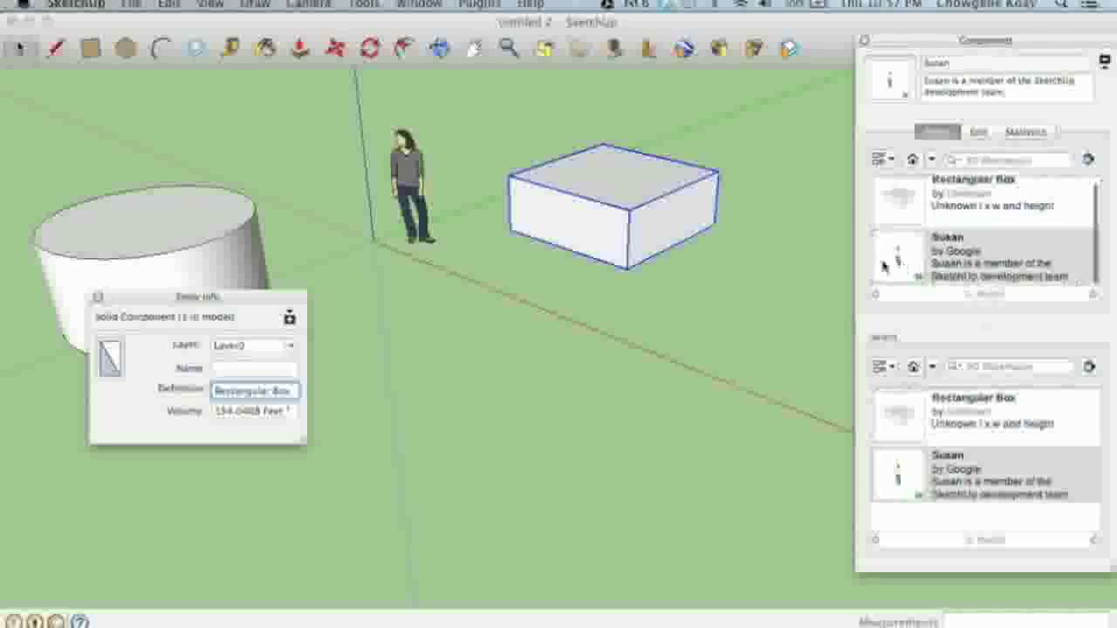
{"action": "left_click", "coordinate": [463, 238]}
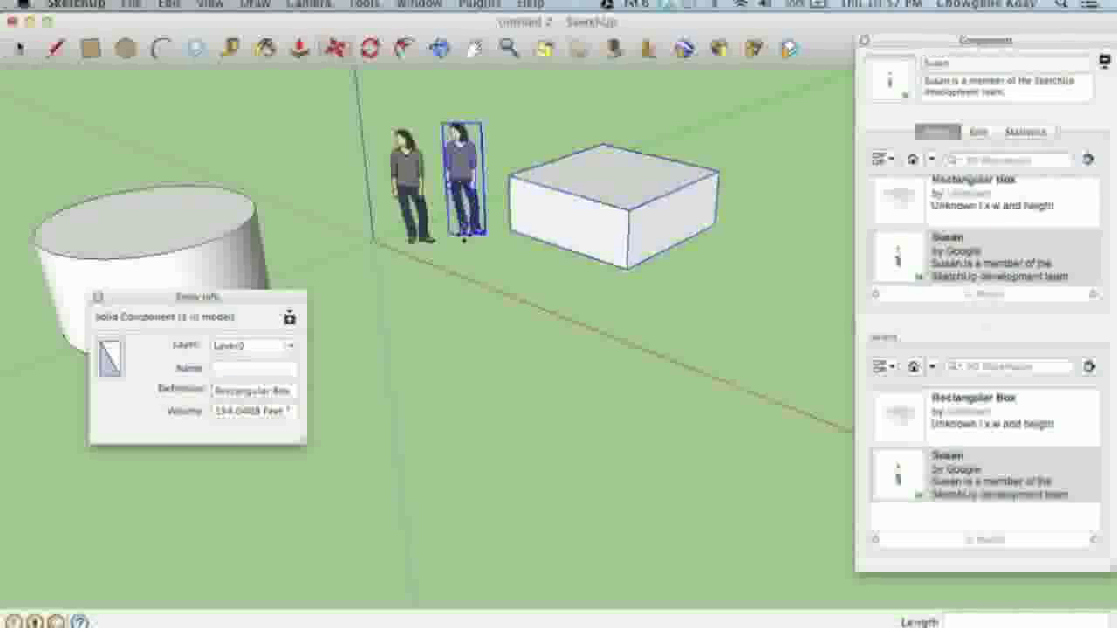
- Insert a second Rectangular Box component beside the original box, farther along the red axis
{"action": "left_click", "coordinate": [958, 214]}
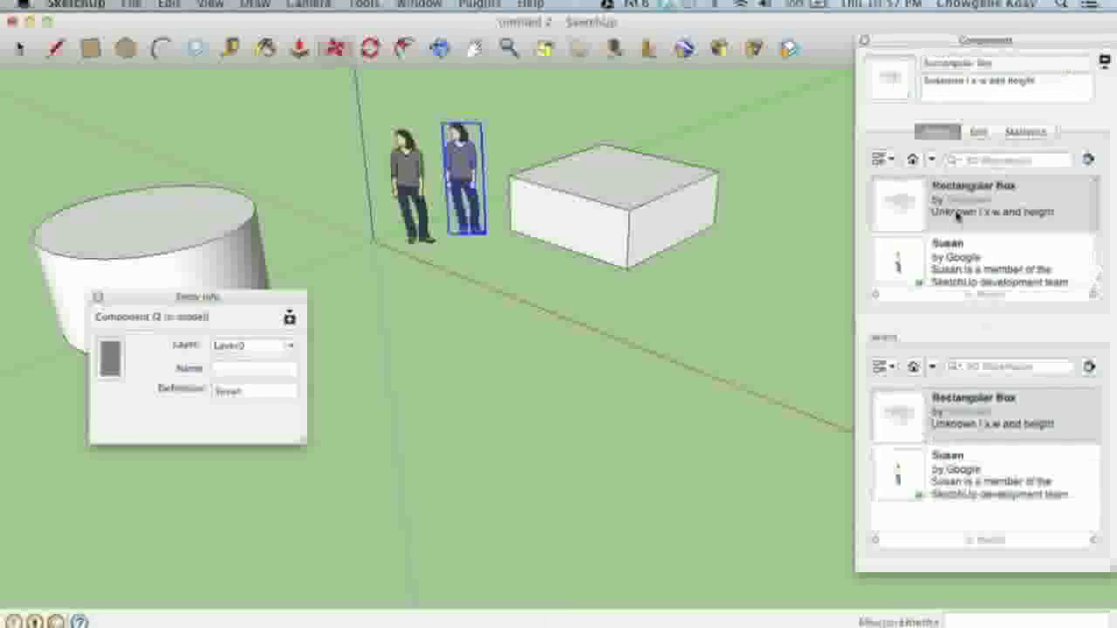
{"action": "left_click_drag", "start_coordinate": [955, 214], "coordinate": [716, 314]}
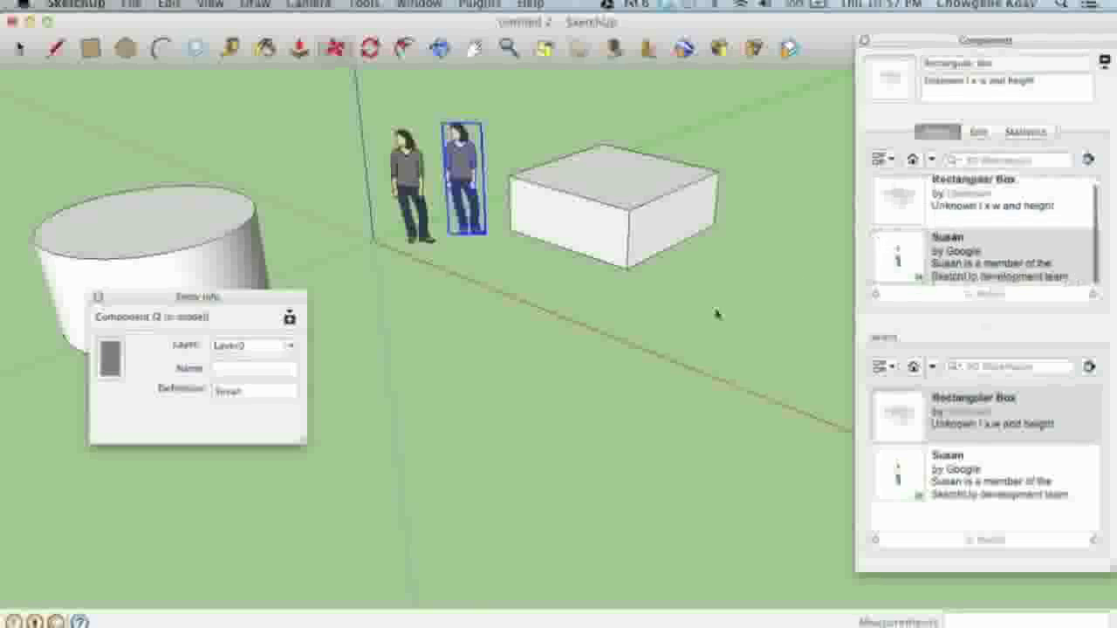
{"action": "left_click", "coordinate": [916, 212]}
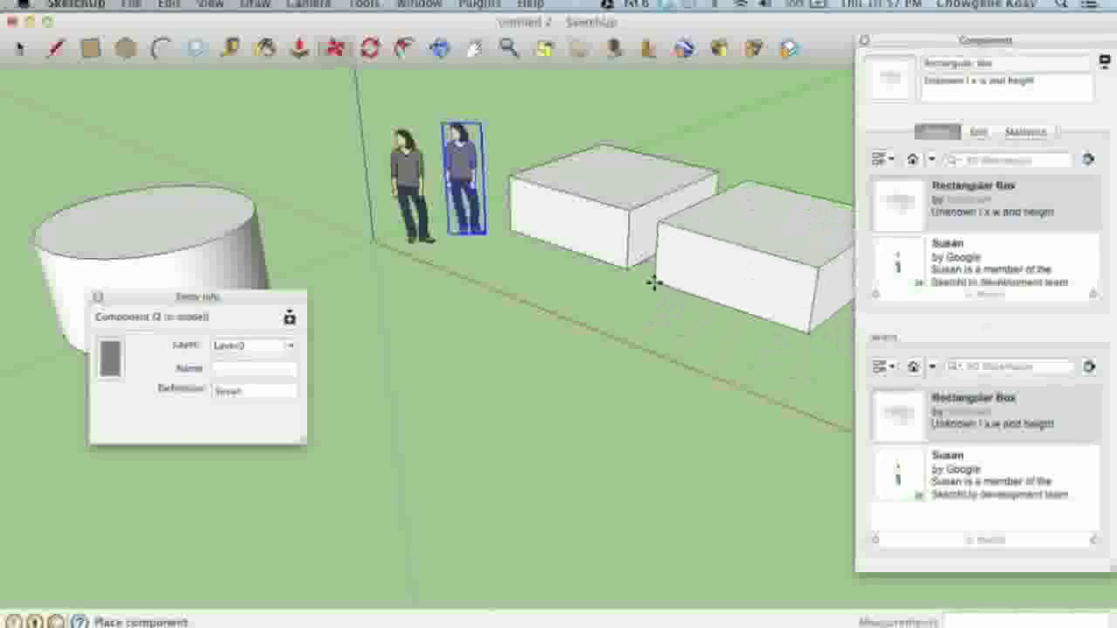
{"action": "left_click", "coordinate": [654, 281]}
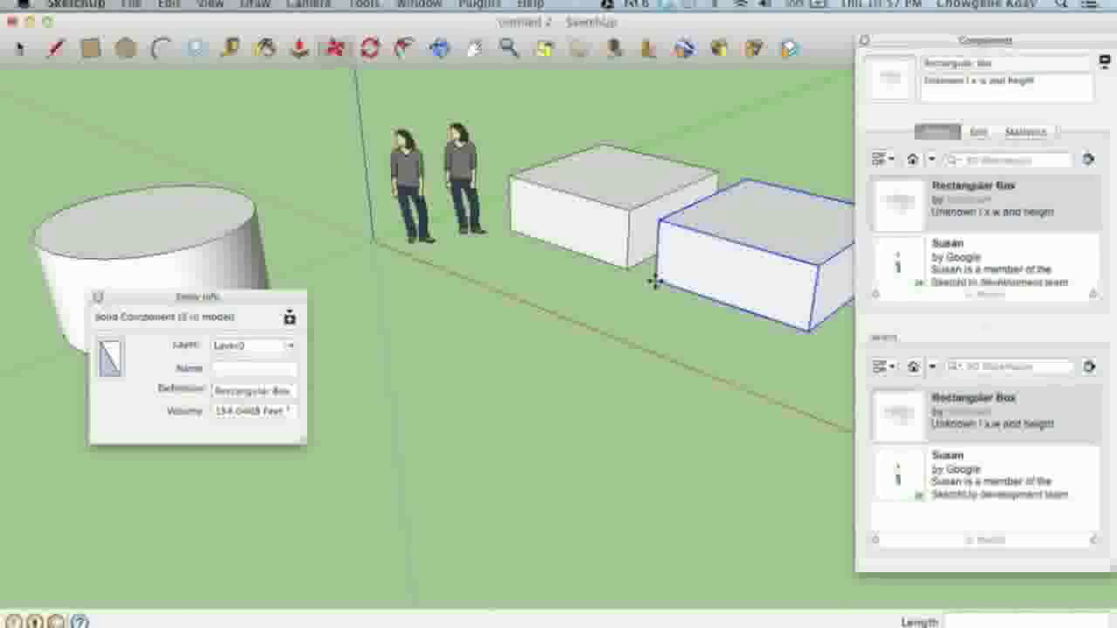
- Insert a third Rectangular Box component across the red axis, in front of the other two boxes
{"action": "left_click", "coordinate": [899, 207]}
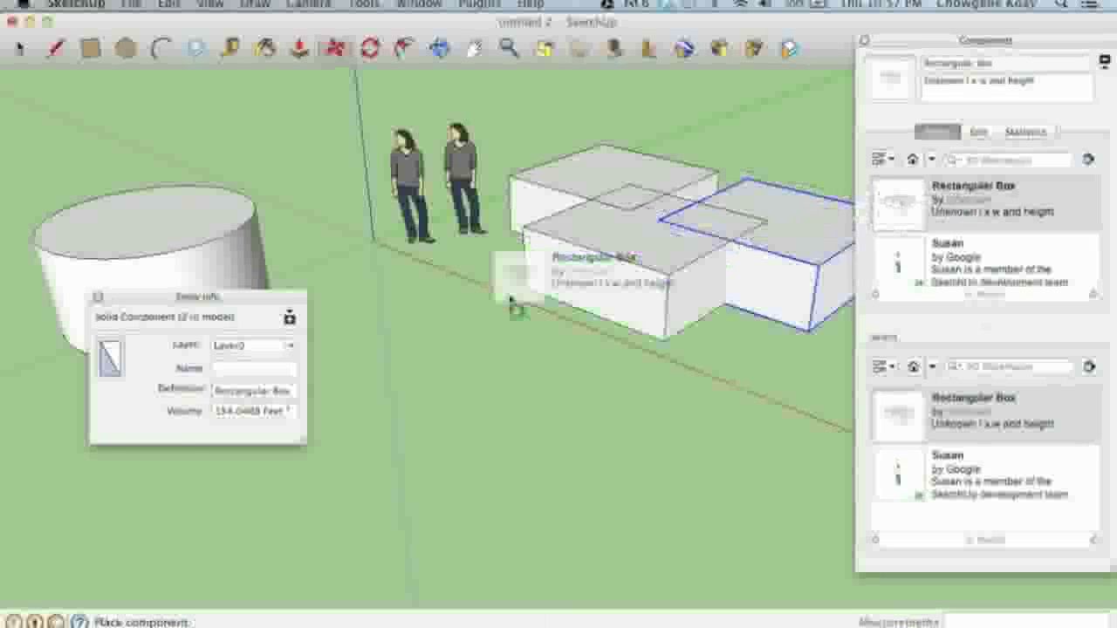
{"action": "left_click_drag", "start_coordinate": [430, 395], "coordinate": [429, 394]}
{"action": "left_click", "coordinate": [429, 394]}
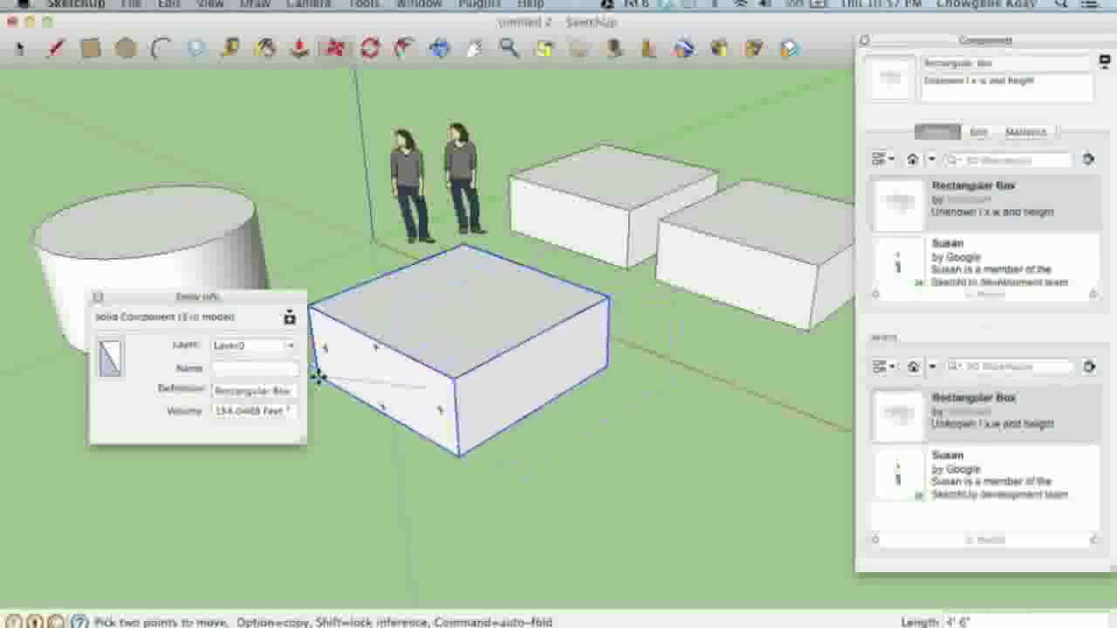
{"action": "left_click", "coordinate": [420, 392]}
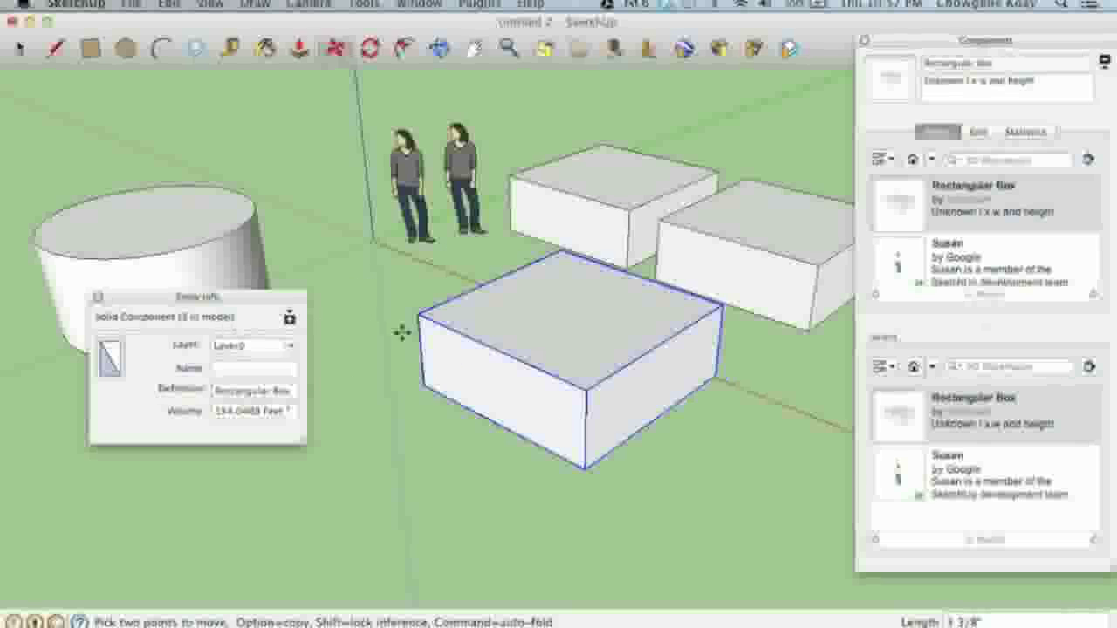
- Select the second Rectangular Box, beside the original, and open it for component editing
{"action": "scroll", "coordinate": [442, 367], "scroll_direction": "down", "scroll_amount": 2}
{"action": "scroll", "coordinate": [443, 368], "scroll_direction": "down", "scroll_amount": 2}
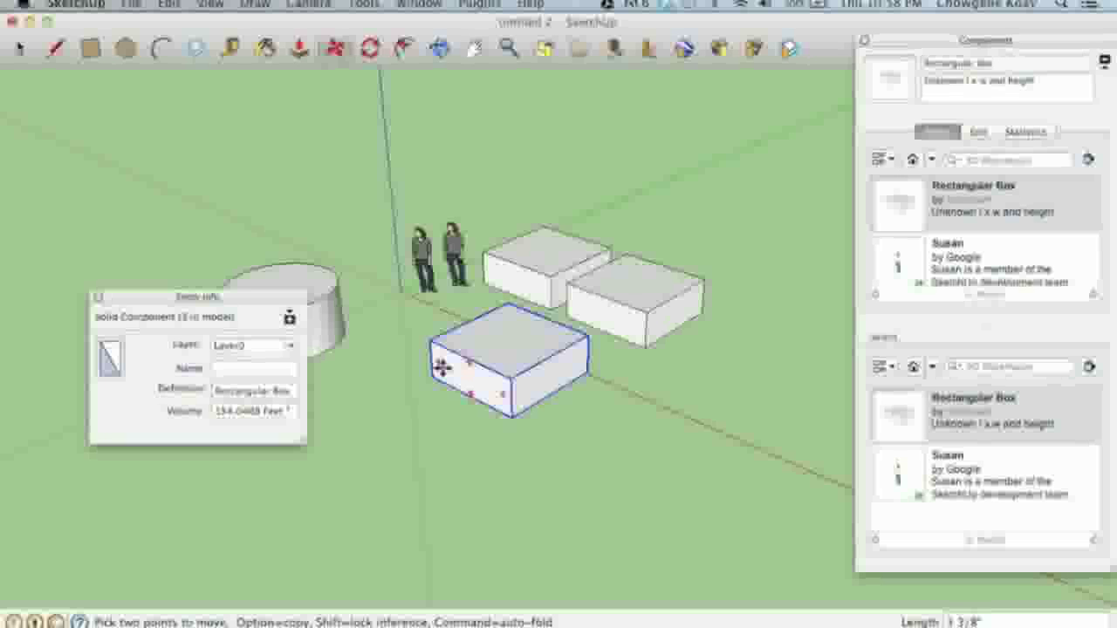
{"action": "key", "text": "space"}
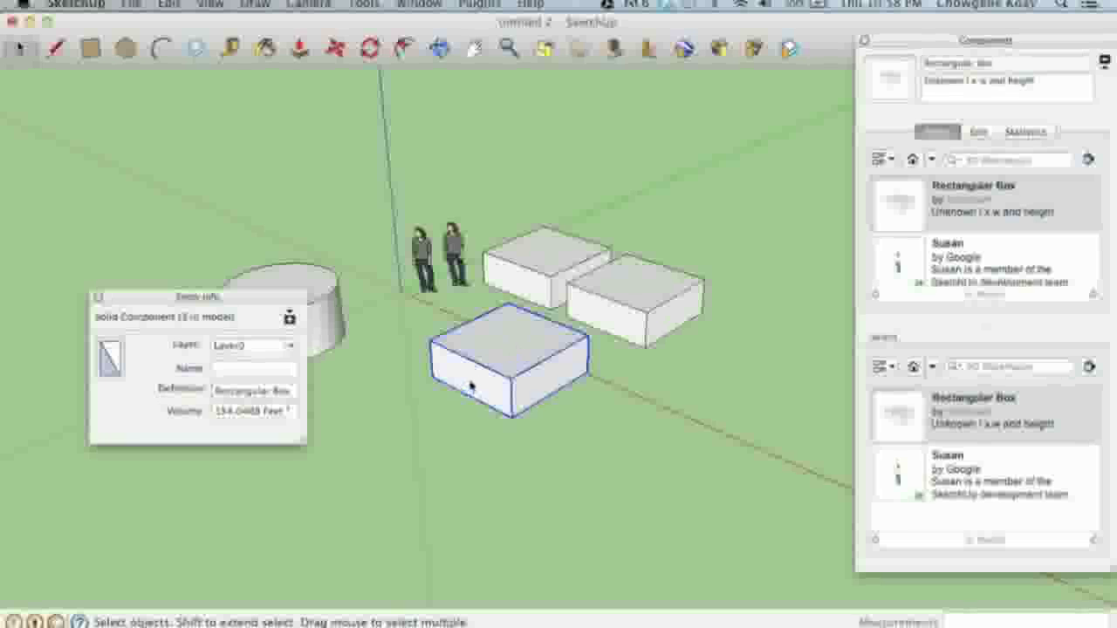
{"action": "left_click", "coordinate": [633, 333]}
{"action": "left_click", "coordinate": [634, 330]}
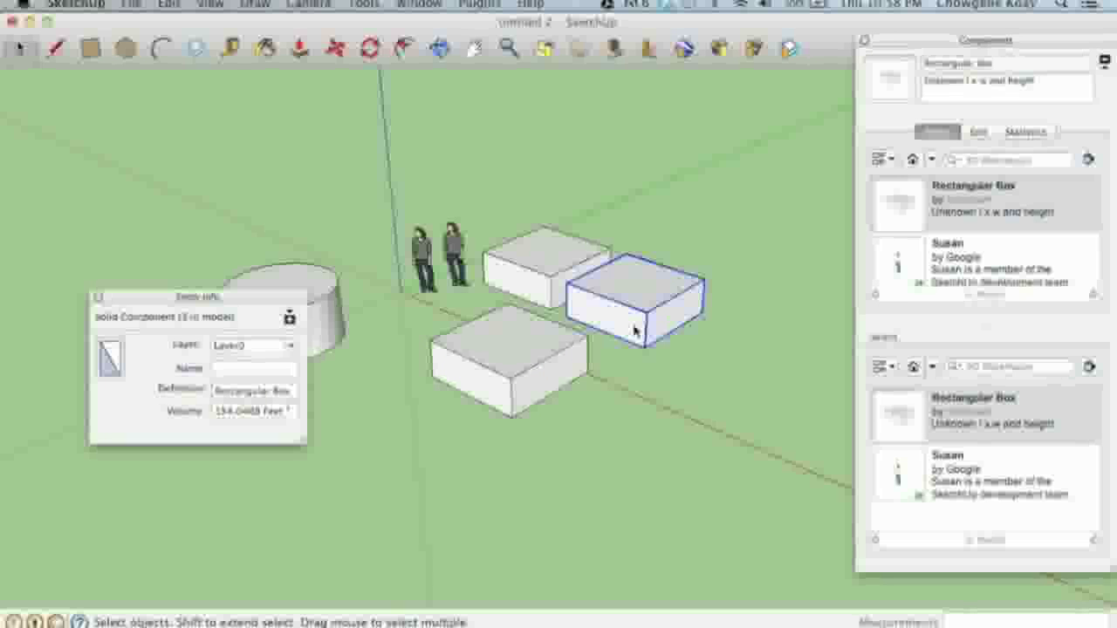
{"action": "double_click", "coordinate": [634, 330]}
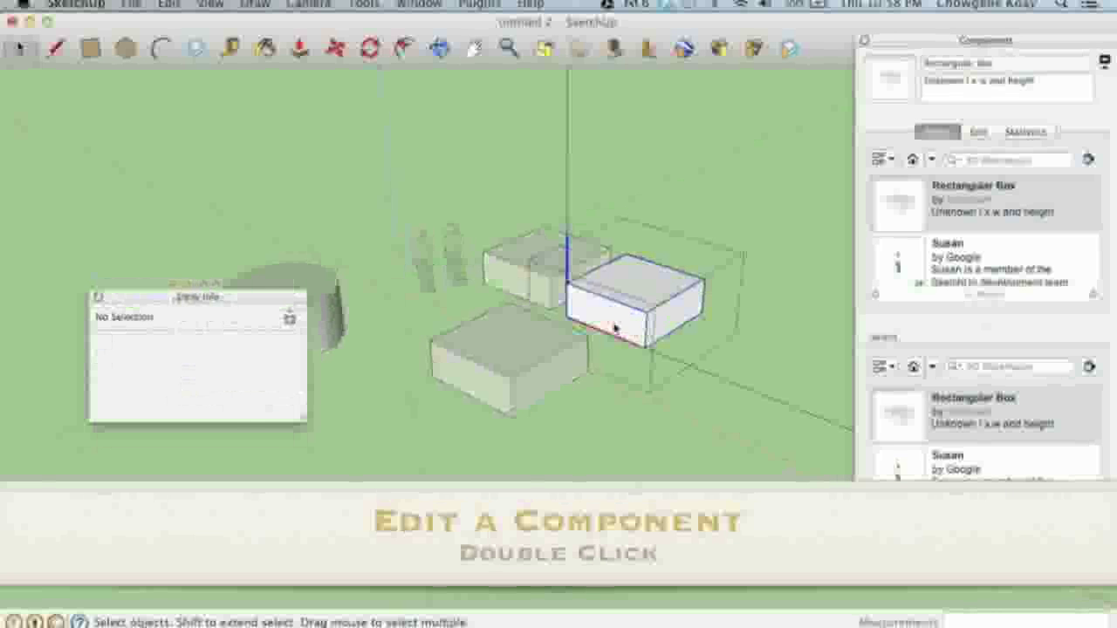
- Select the front face, its upper edge and the top face in turn inside the component, and try Push/Pull on the box
{"action": "left_click", "coordinate": [610, 324]}
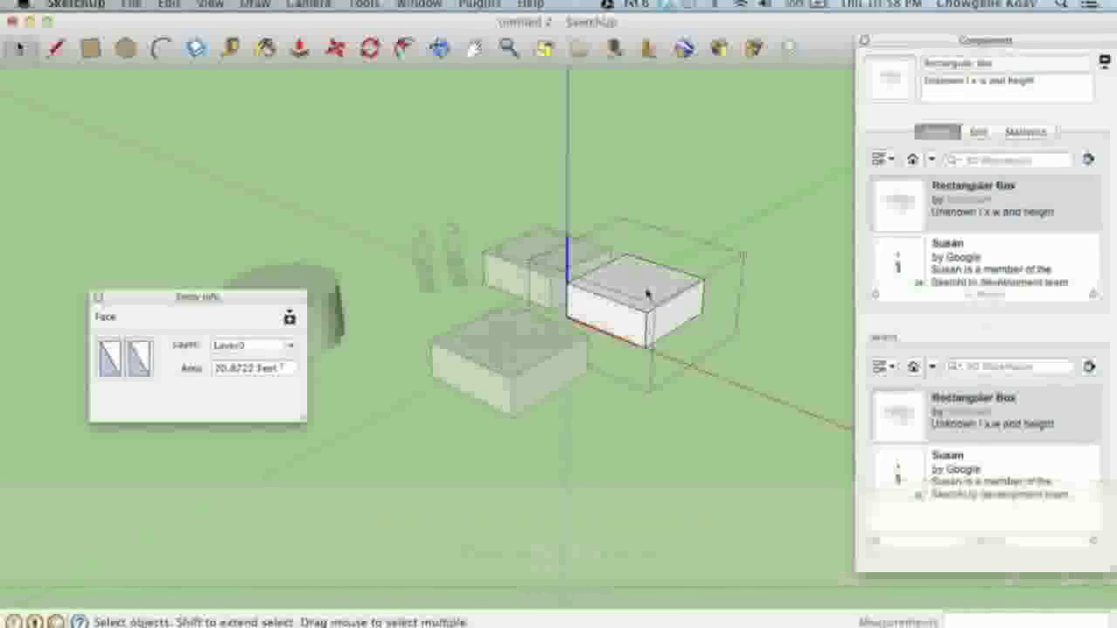
{"action": "left_click", "coordinate": [618, 317]}
{"action": "left_click", "coordinate": [625, 311]}
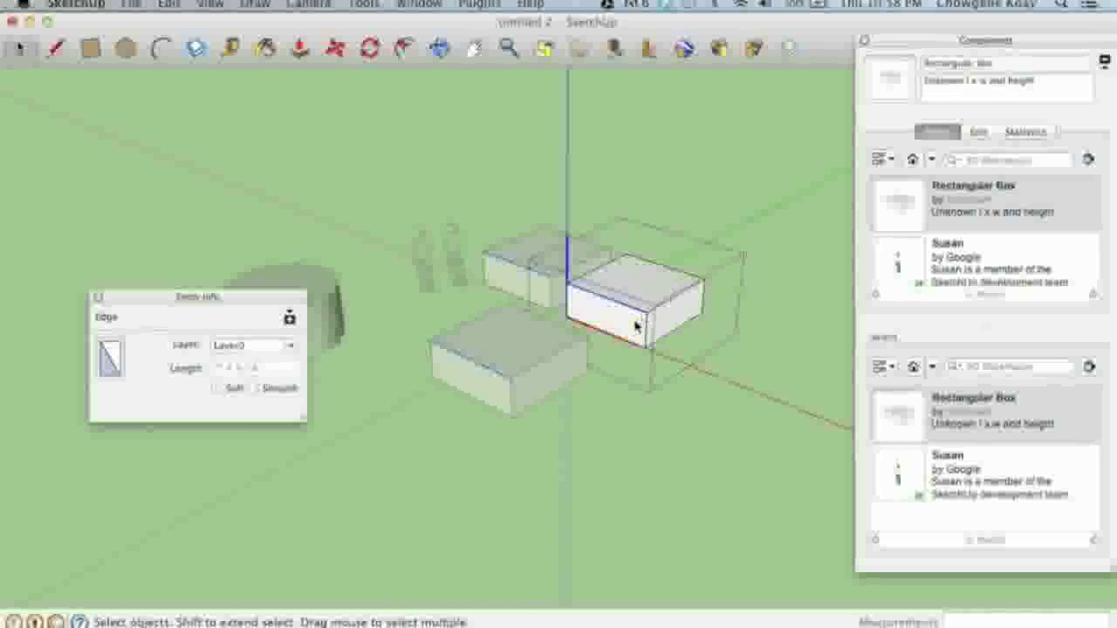
{"action": "left_click", "coordinate": [655, 275]}
{"action": "key", "text": "p"}
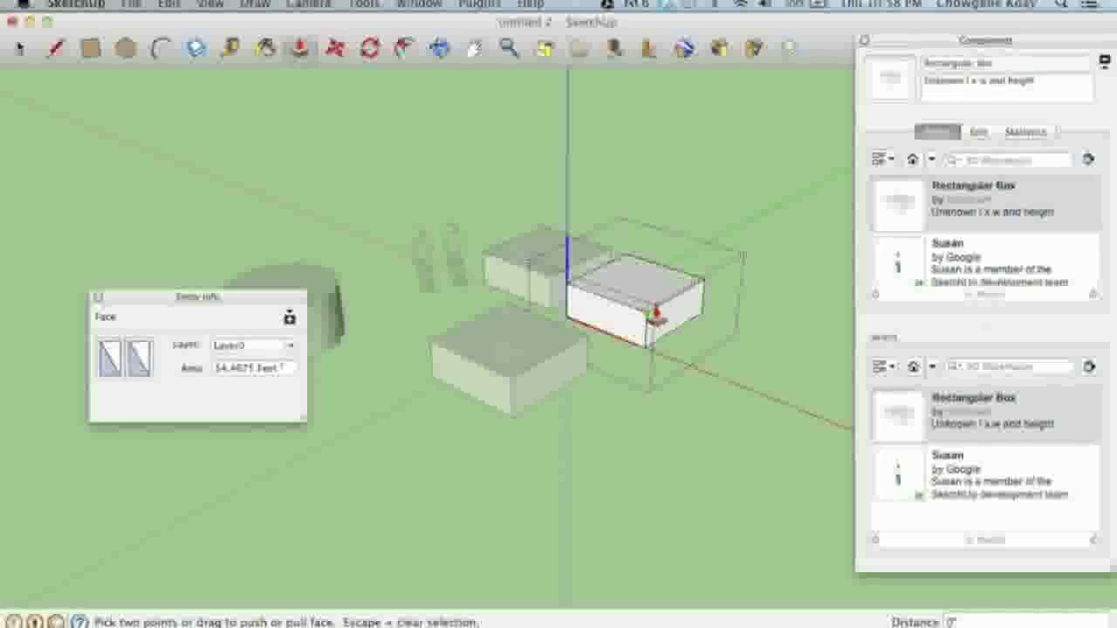
{"action": "mouse_move", "coordinate": [646, 312]}
{"action": "left_mouse_down"}
{"action": "mouse_move", "coordinate": [653, 260]}
{"action": "mouse_move", "coordinate": [646, 325]}
{"action": "mouse_move", "coordinate": [646, 234]}
{"action": "mouse_move", "coordinate": [646, 316]}
{"action": "left_mouse_up"}
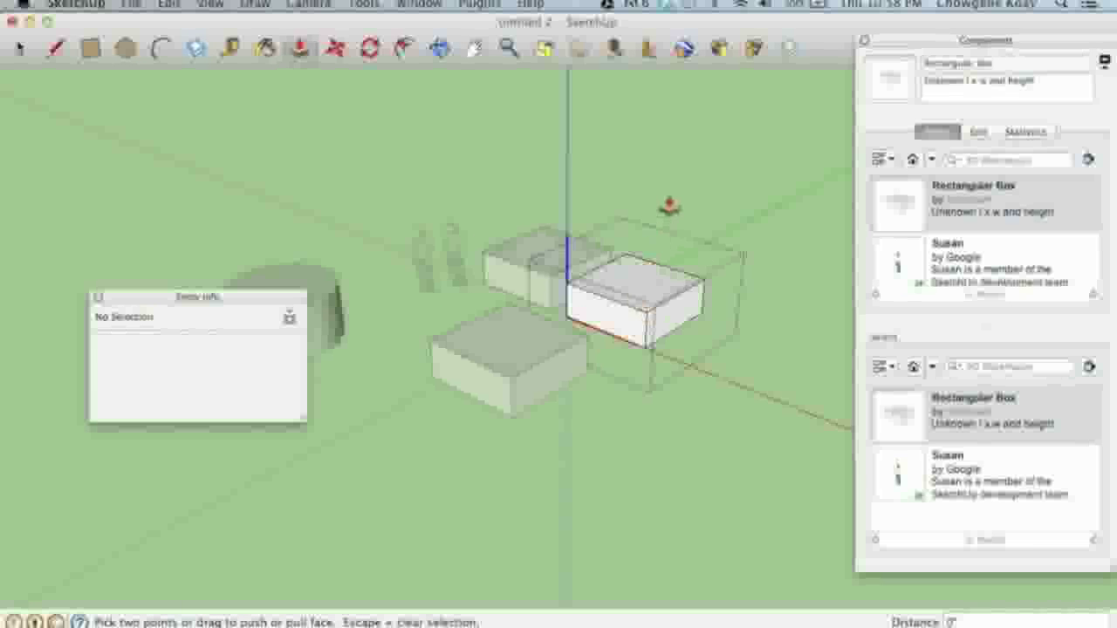
- Close the component edit and select the second Rectangular Box as a whole
{"action": "key", "text": "space"}
{"action": "left_click", "coordinate": [672, 214]}
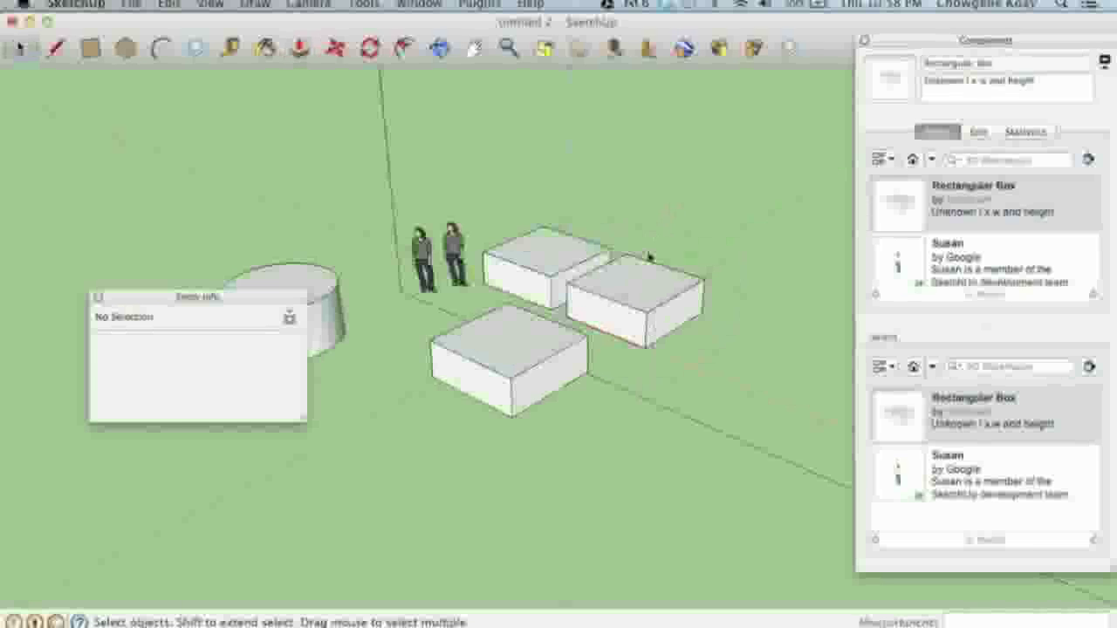
{"action": "left_click", "coordinate": [648, 308]}
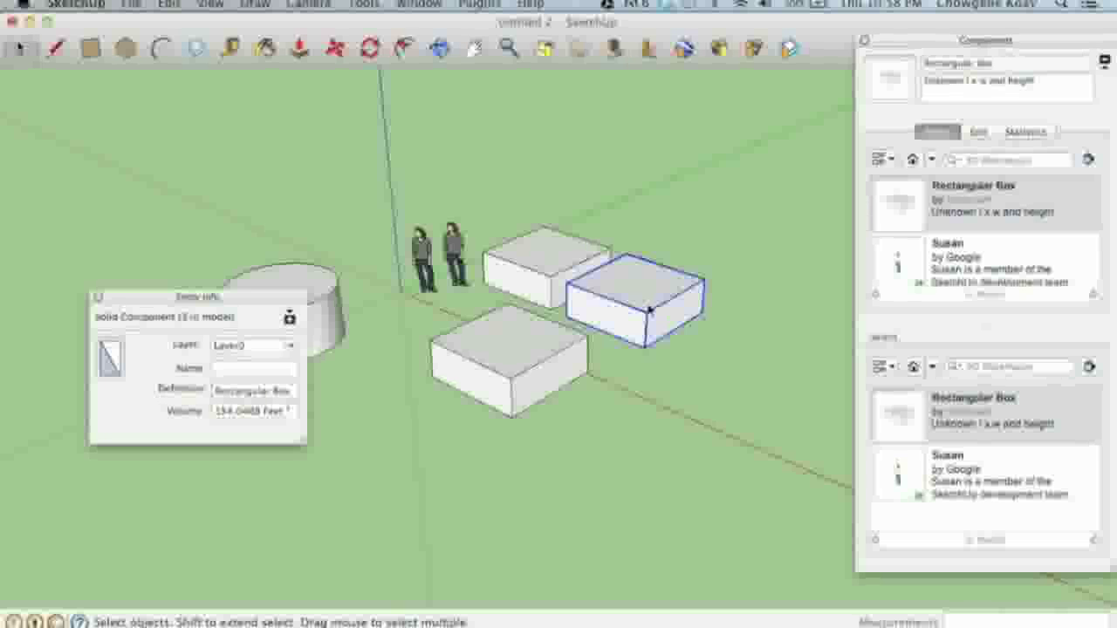
- Make the selected Rectangular Box instance unique, without placing another copy of it
{"action": "right_click", "coordinate": [648, 308]}
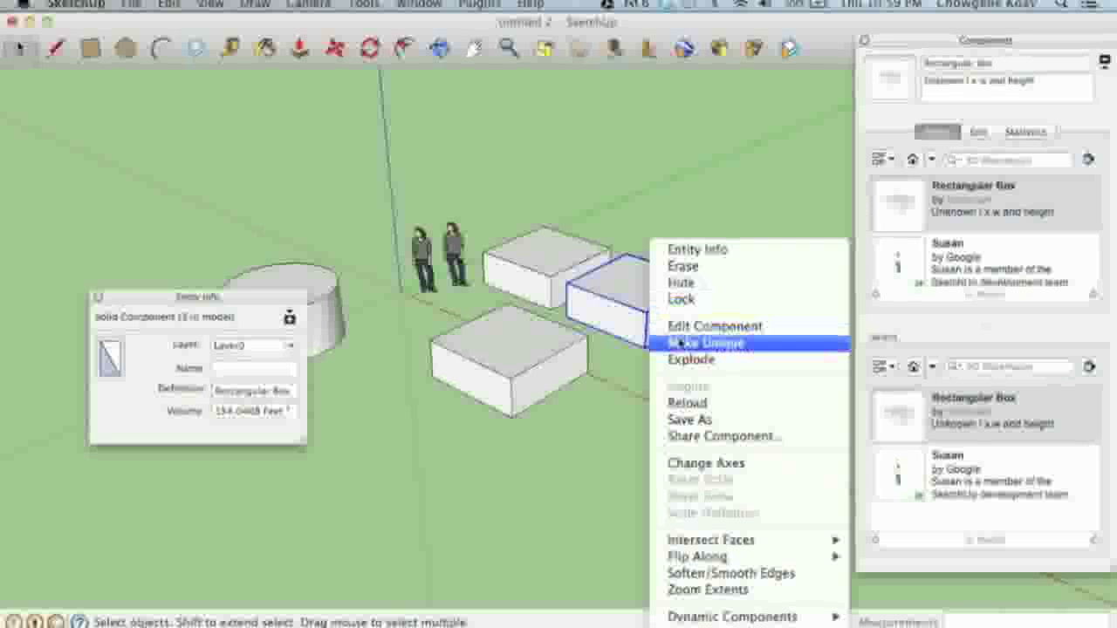
{"action": "left_click", "coordinate": [680, 343]}
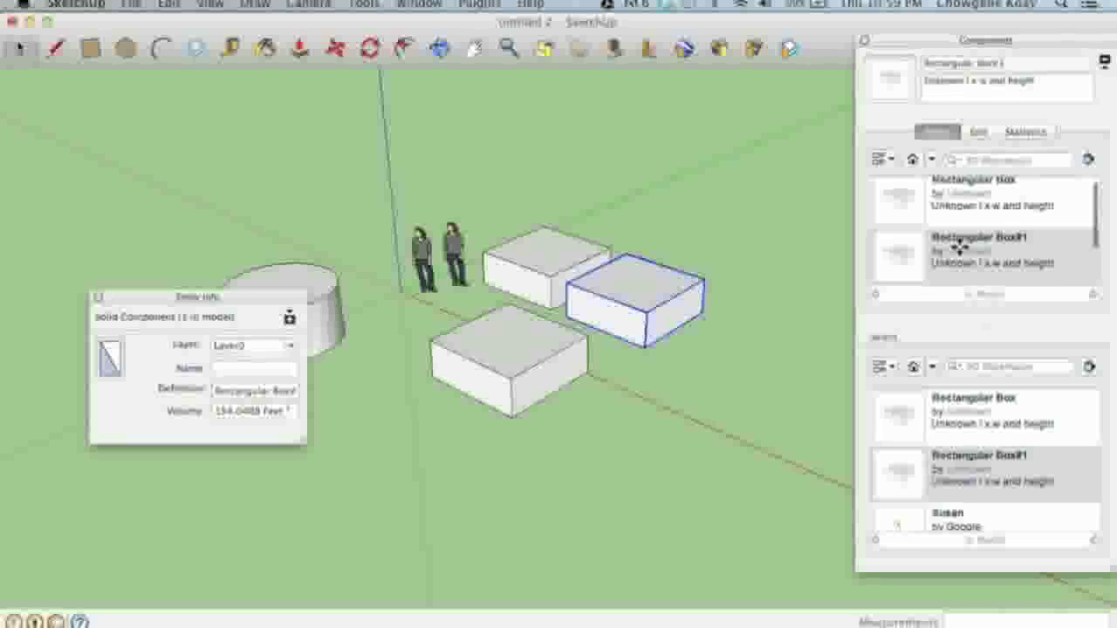
{"action": "left_click", "coordinate": [888, 274]}
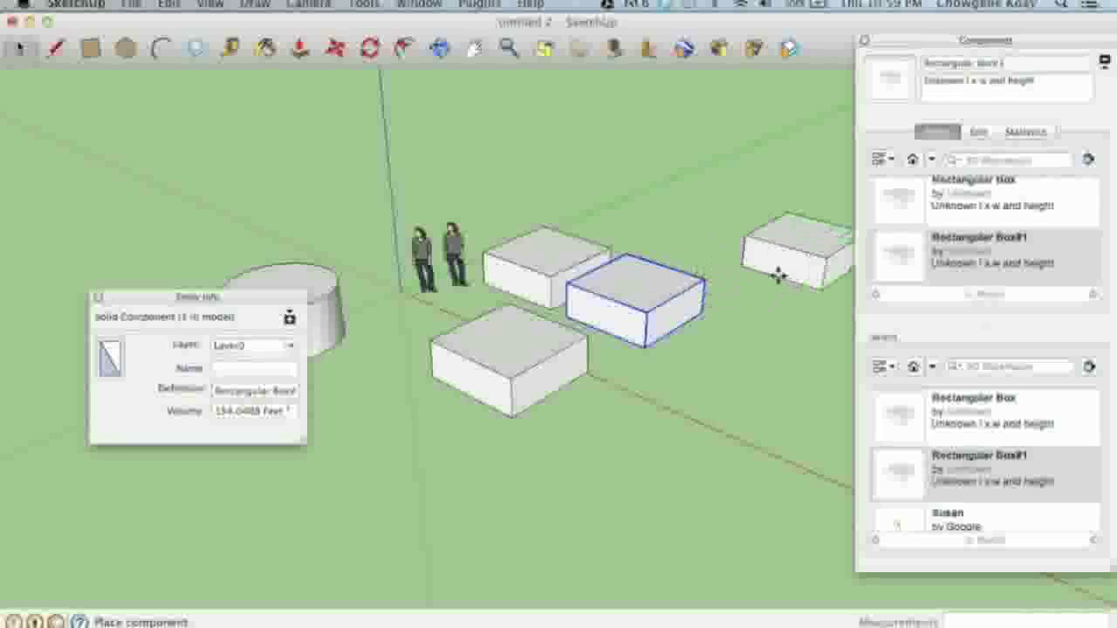
{"action": "key", "text": "Escape"}
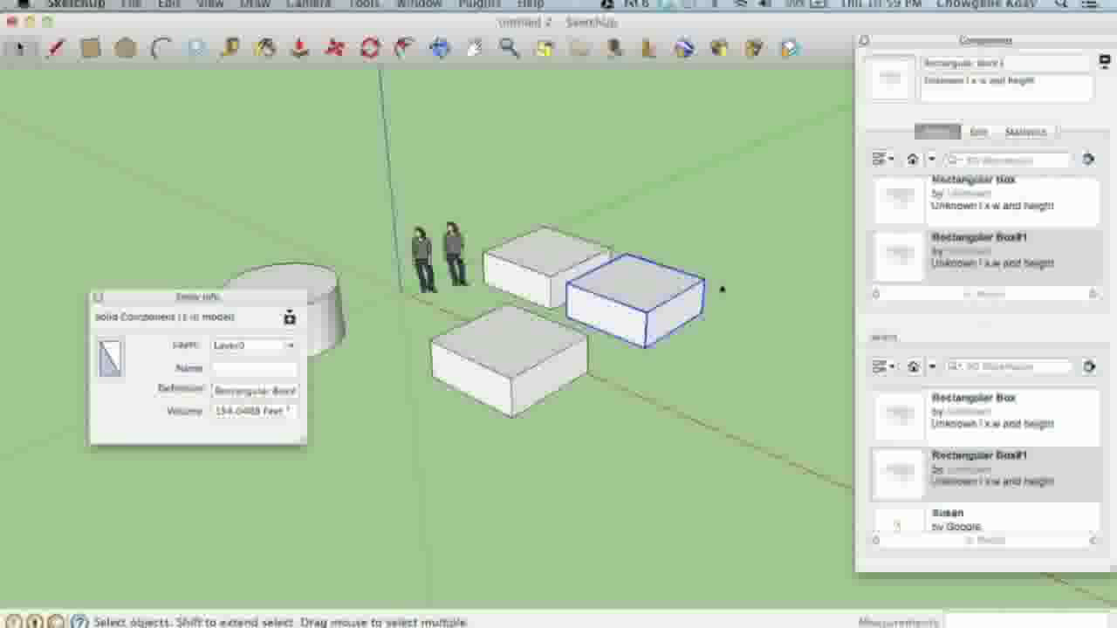
- Open the unique box for component editing and Push/Pull its top face up by 2' 8 1/4"
{"action": "triple_click", "coordinate": [646, 298]}
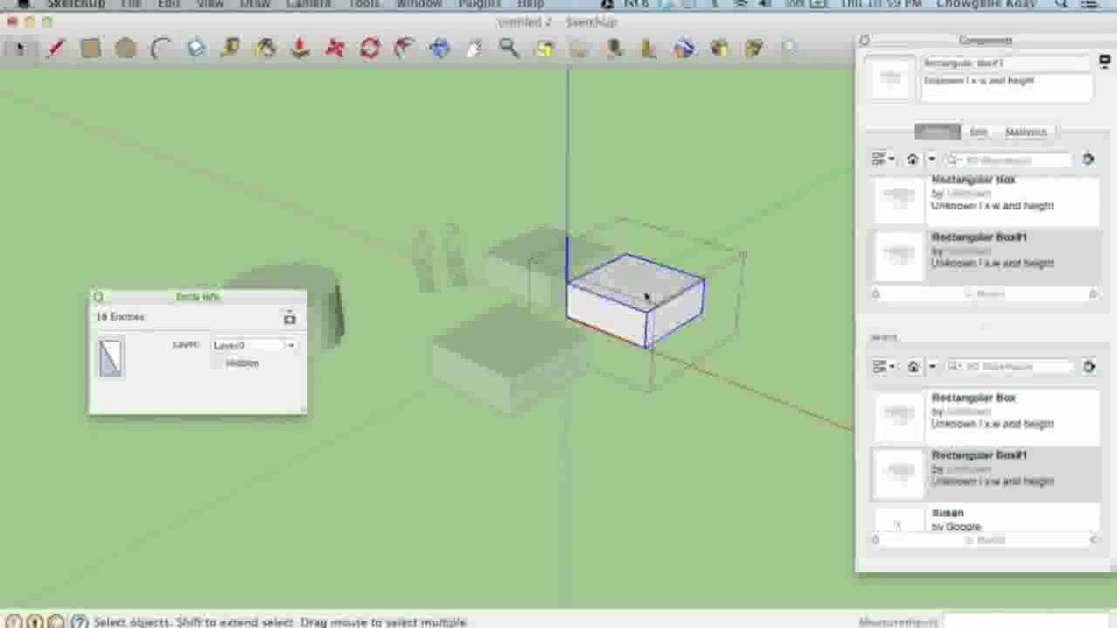
{"action": "key", "text": "p"}
{"action": "left_click_drag", "start_coordinate": [644, 297], "coordinate": [634, 258]}
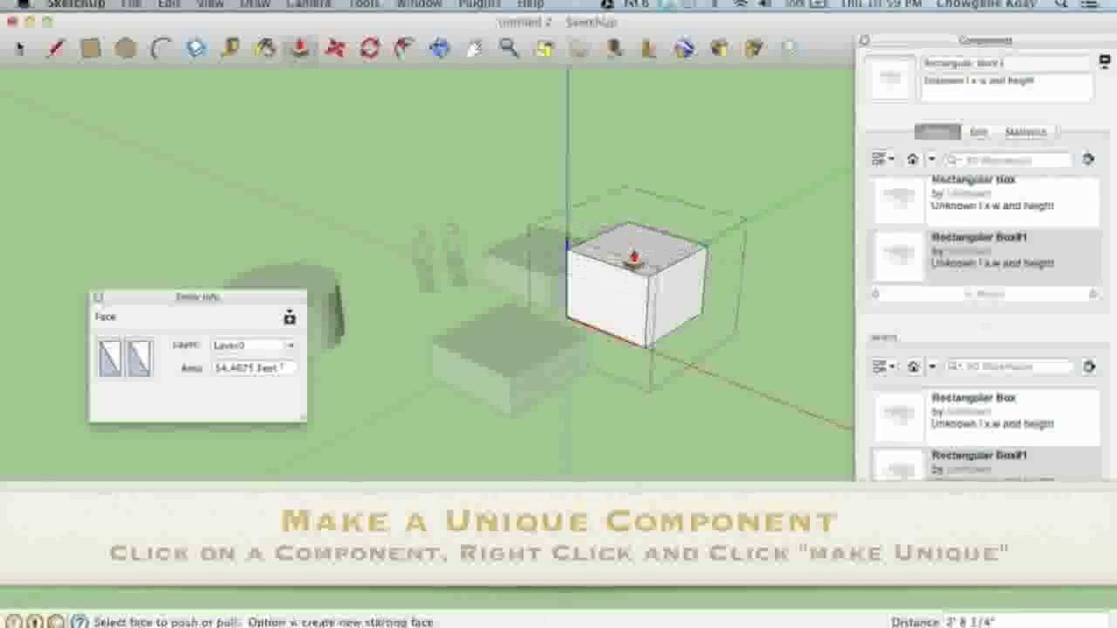
{"action": "key", "text": "space"}
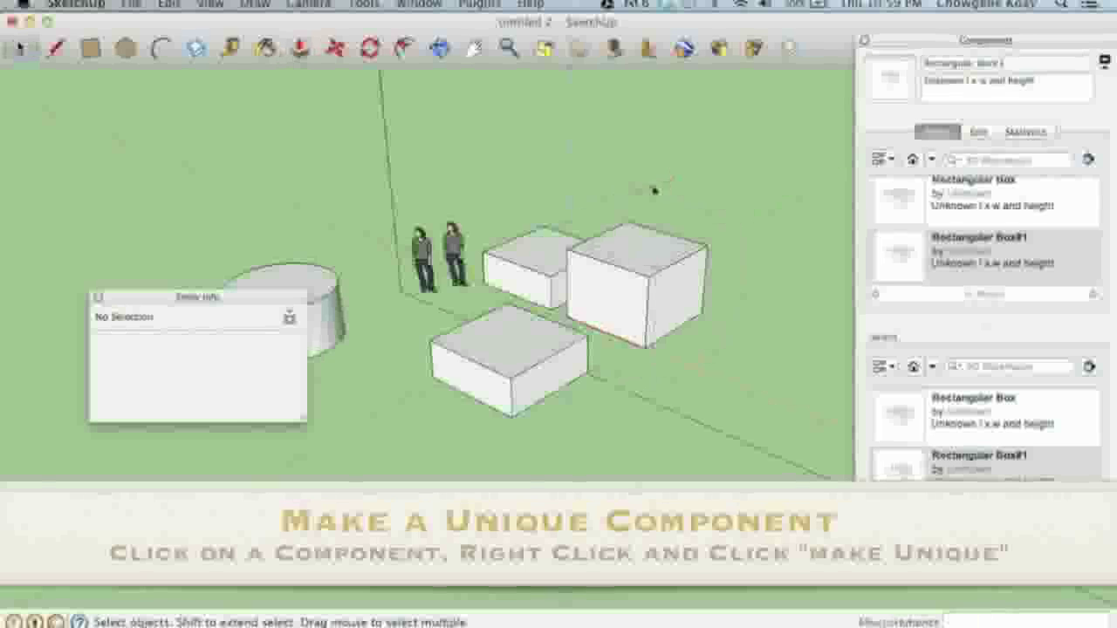
- Select the two original Rectangular Box instances together to compare them with the taller box, and clear the selection
{"action": "left_click", "coordinate": [527, 257]}
{"action": "left_click", "coordinate": [515, 354], "text": "shift"}
{"action": "left_click", "coordinate": [672, 190]}
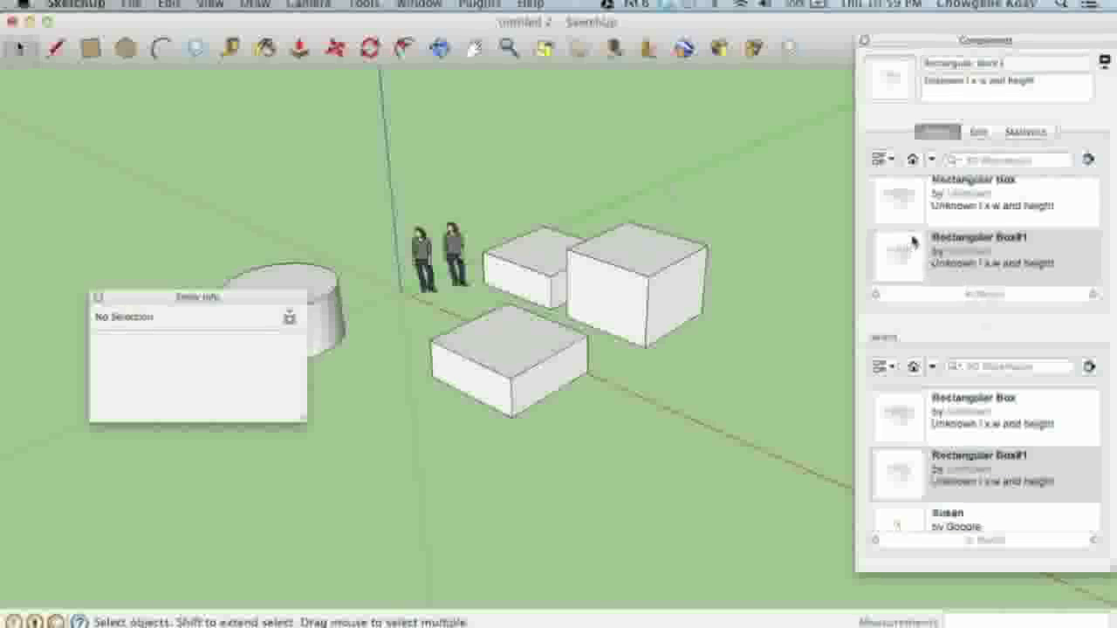
- Try to delete the Rectangular Box#1 component from the model's component list
{"action": "scroll", "coordinate": [913, 241], "scroll_direction": "down", "scroll_amount": 3}
{"action": "scroll", "coordinate": [913, 240], "scroll_direction": "up", "scroll_amount": 4}
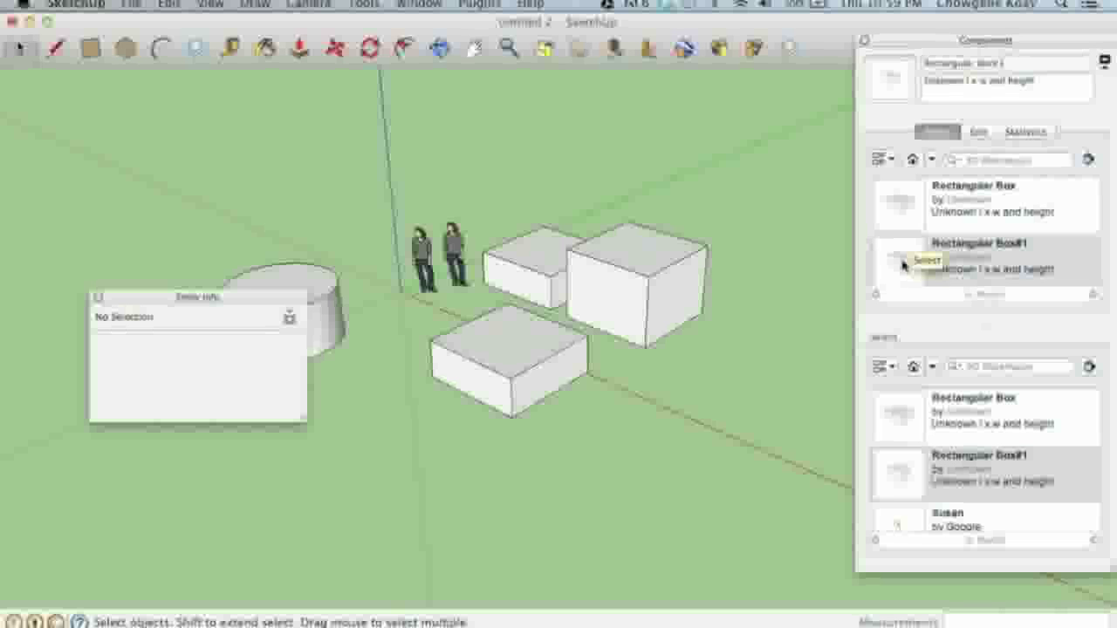
{"action": "right_click", "coordinate": [910, 264]}
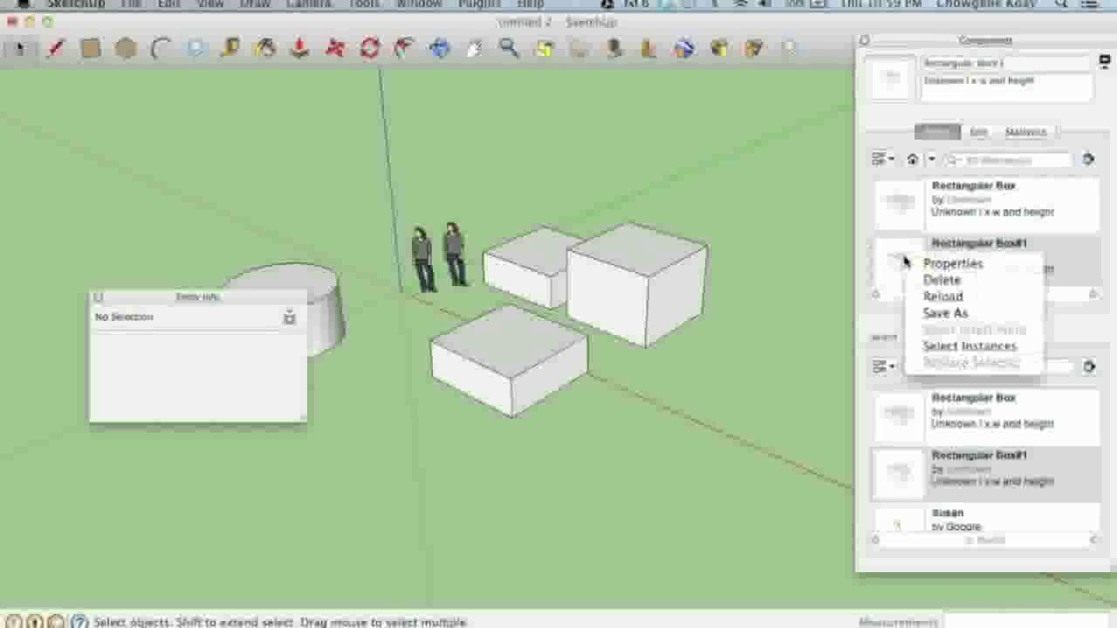
{"action": "left_click", "coordinate": [938, 280]}
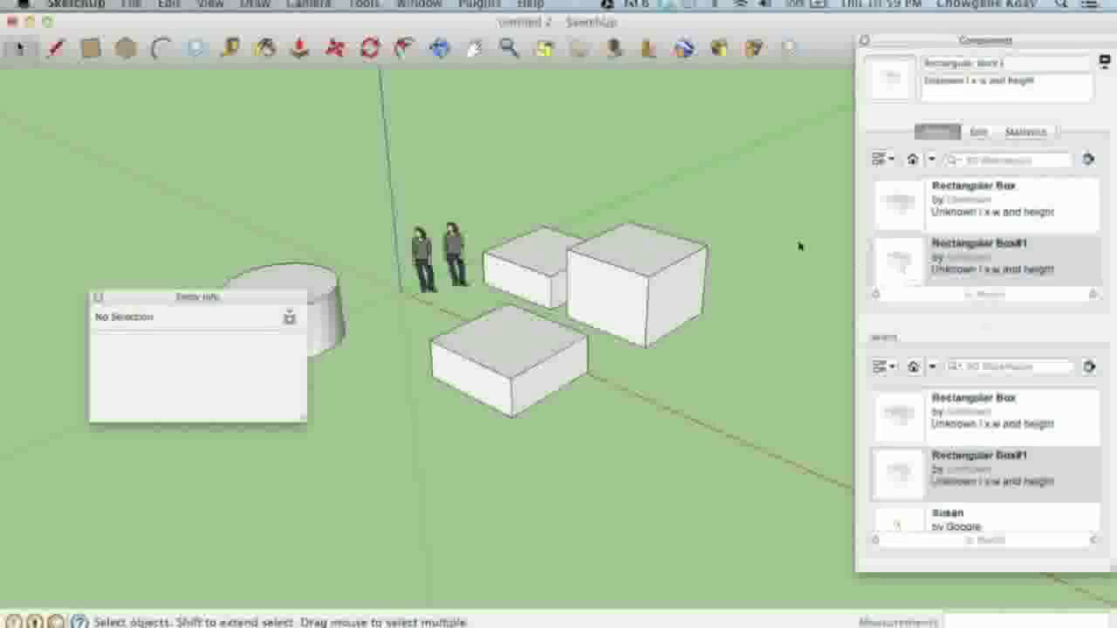
- Insert another Rectangular Box component on the ground behind the tall box
{"action": "left_click", "coordinate": [888, 208]}
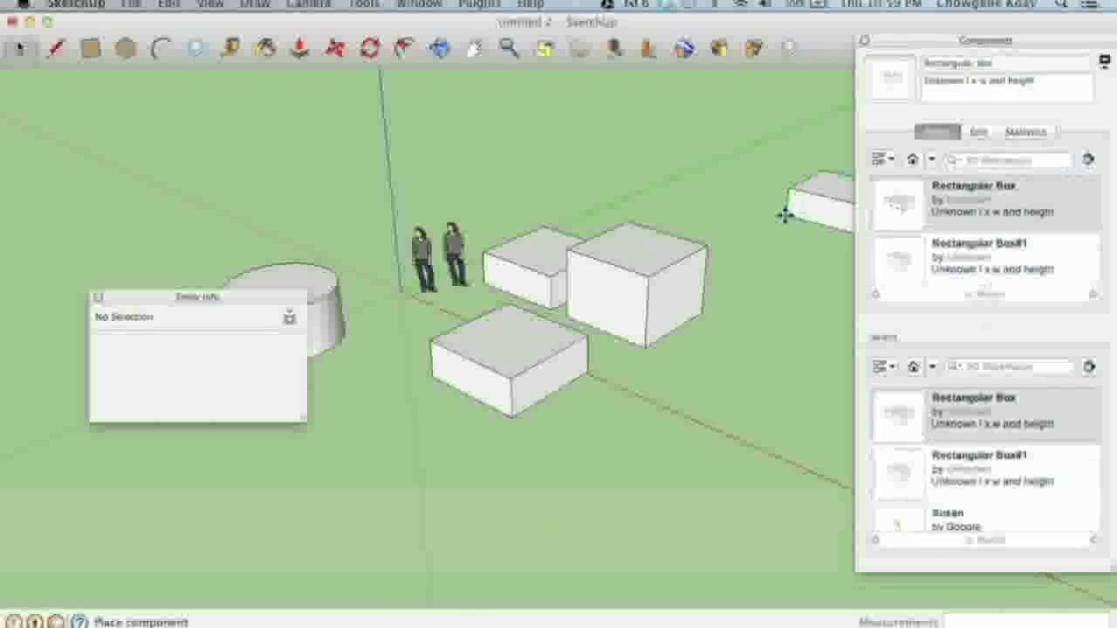
{"action": "right_click", "coordinate": [888, 208]}
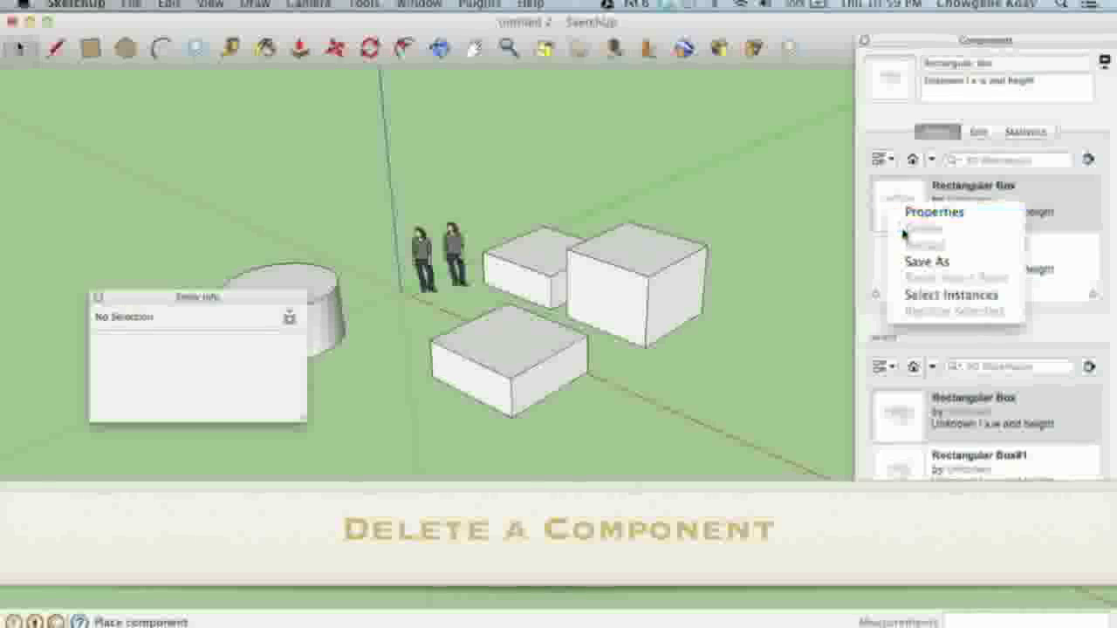
{"action": "left_click", "coordinate": [893, 198]}
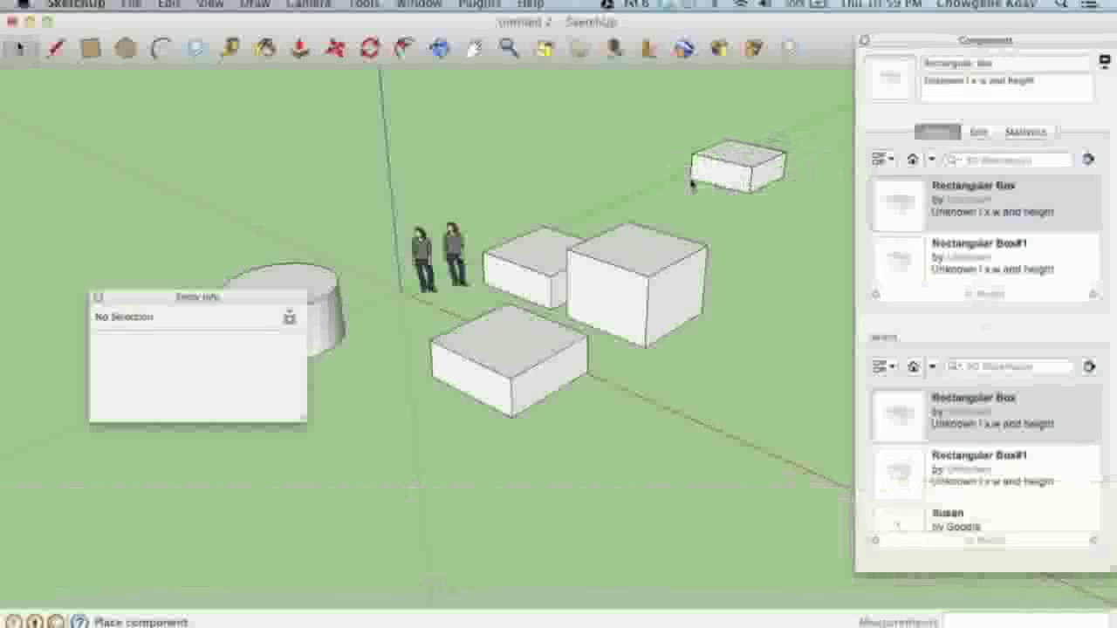
{"action": "left_click", "coordinate": [690, 212]}
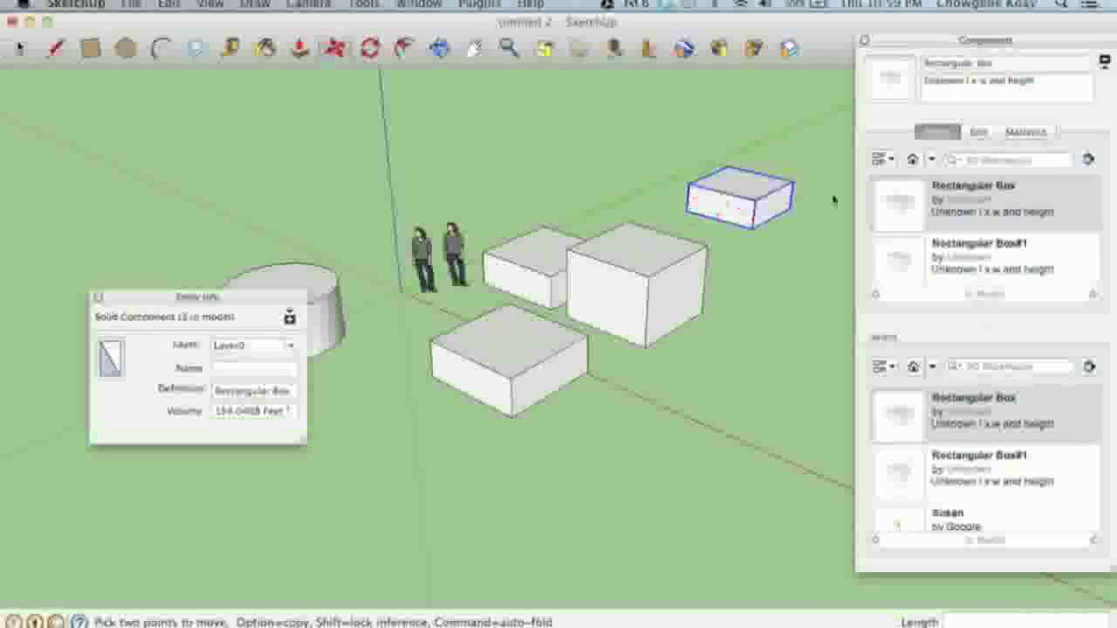
- Delete the Rectangular Box component from the model's component list together with all its instances
{"action": "right_click", "coordinate": [906, 215]}
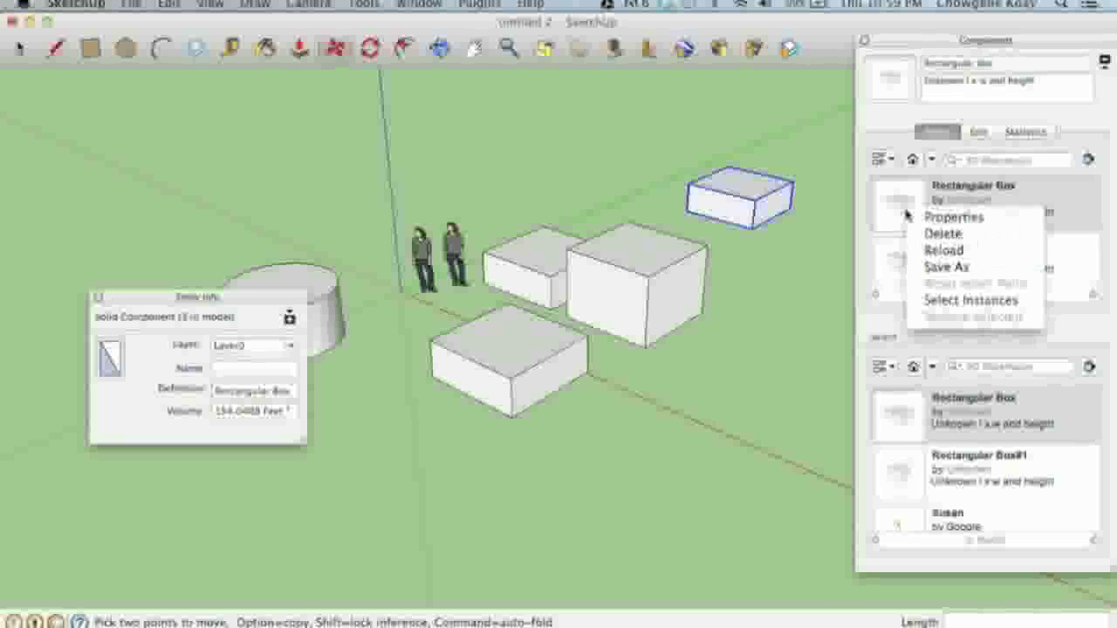
{"action": "left_click", "coordinate": [925, 237]}
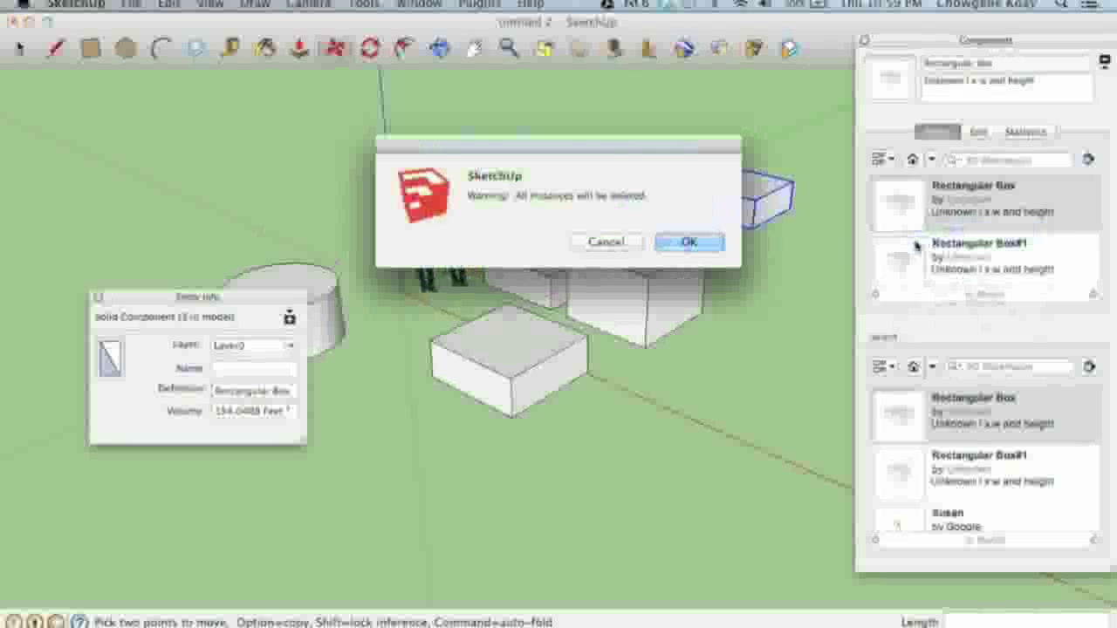
{"action": "left_click", "coordinate": [688, 243]}
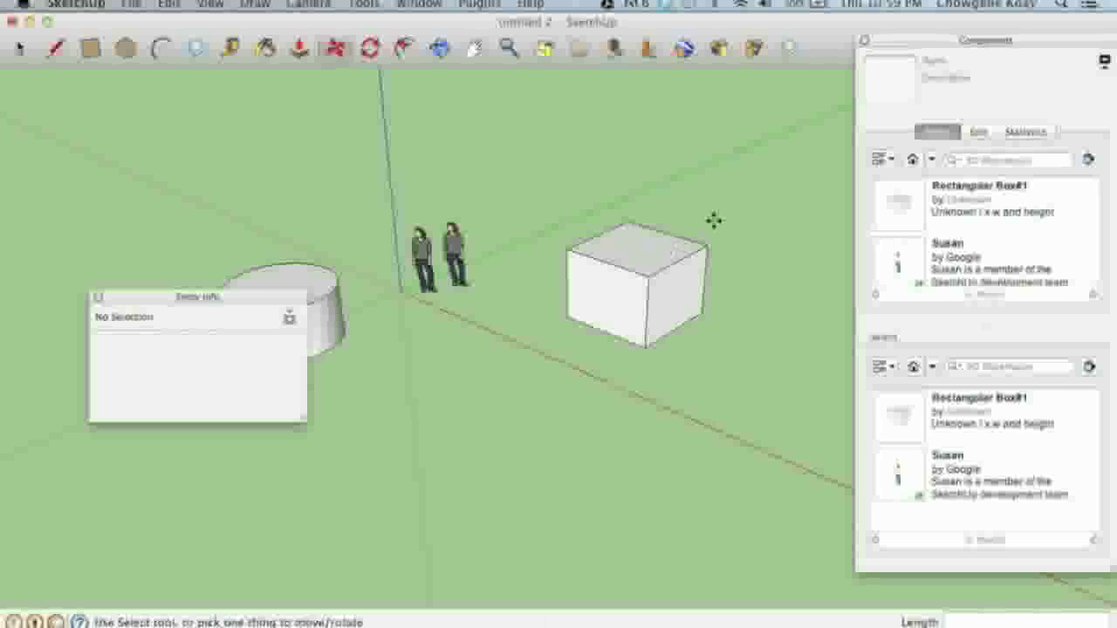
{"action": "key", "text": "space"}
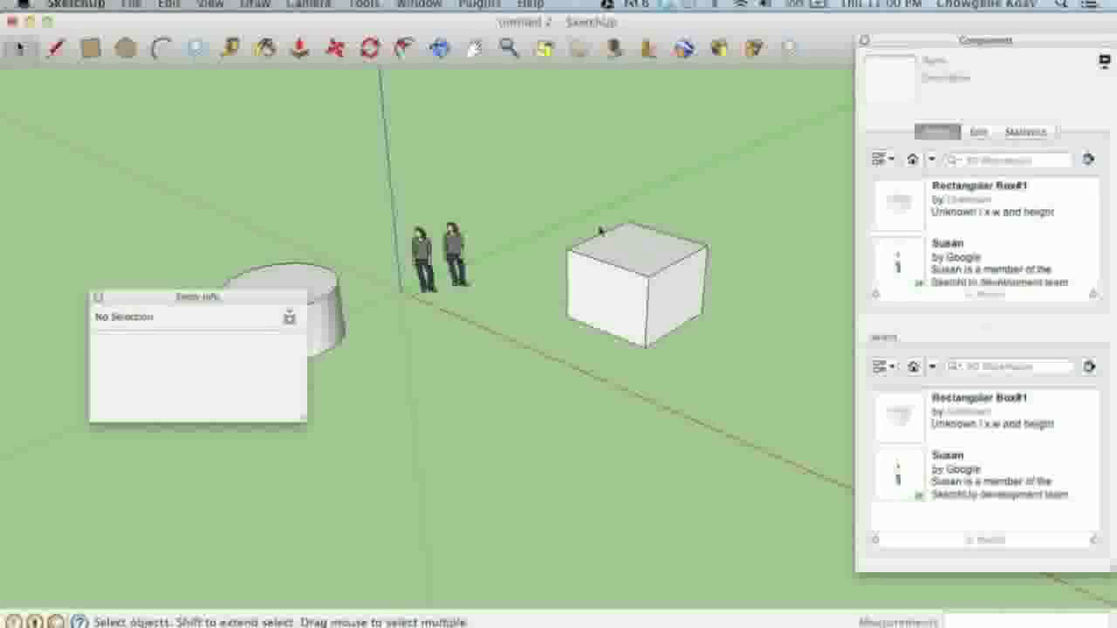
- Select the entire cylinder and turn it into a component named "cyclinder"
{"action": "left_click", "coordinate": [341, 322]}
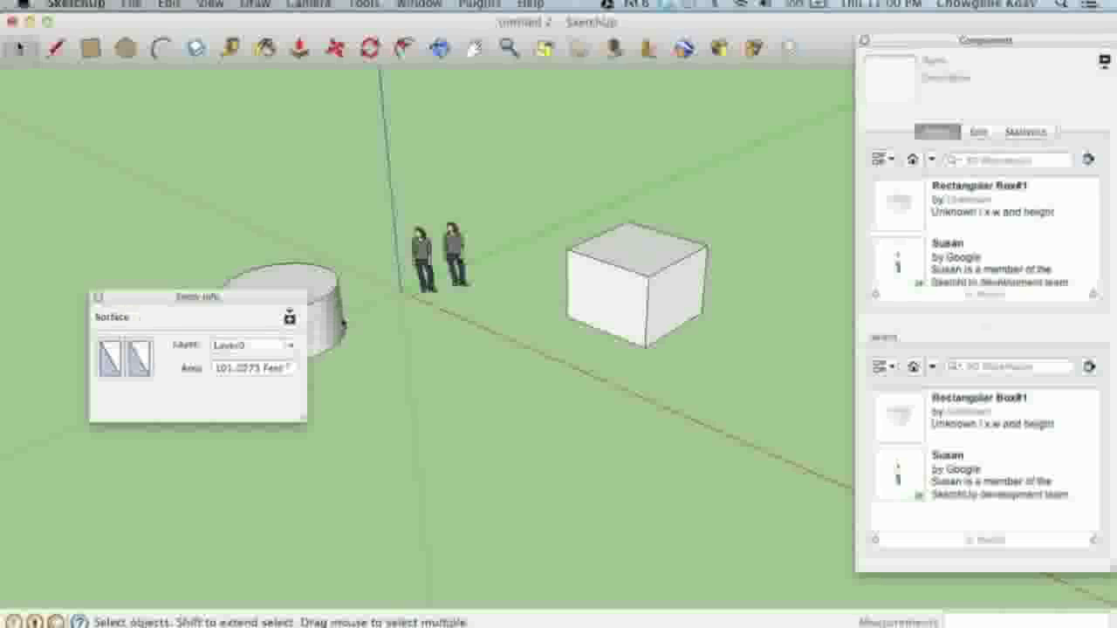
{"action": "double_click", "coordinate": [329, 306]}
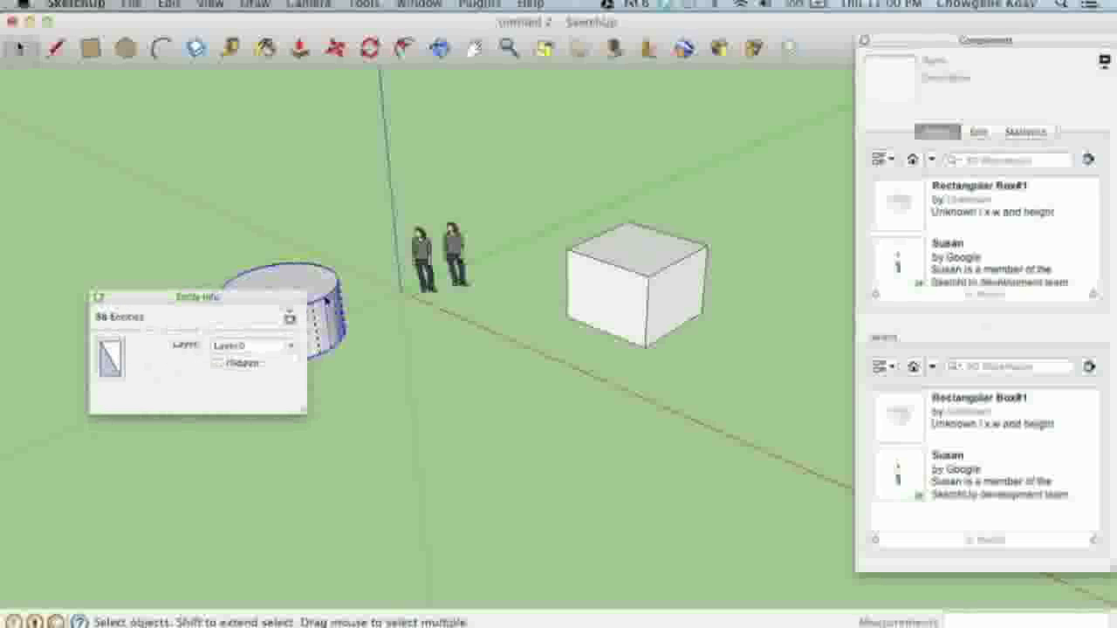
{"action": "key", "text": "g"}
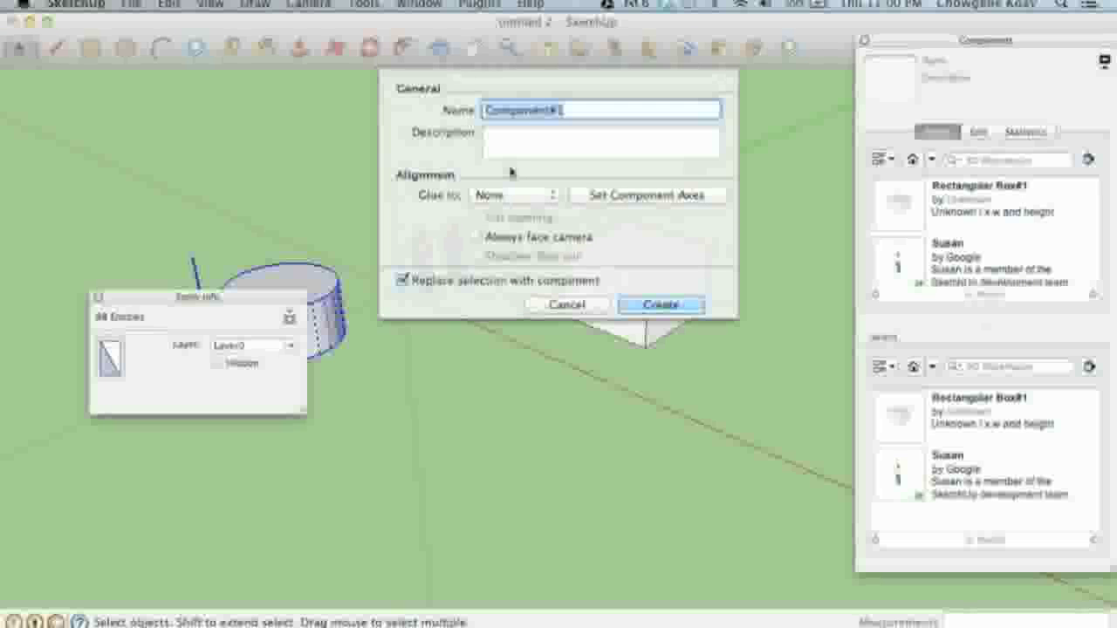
{"action": "type", "text": "sycylinder"}
{"action": "key", "text": "Return"}
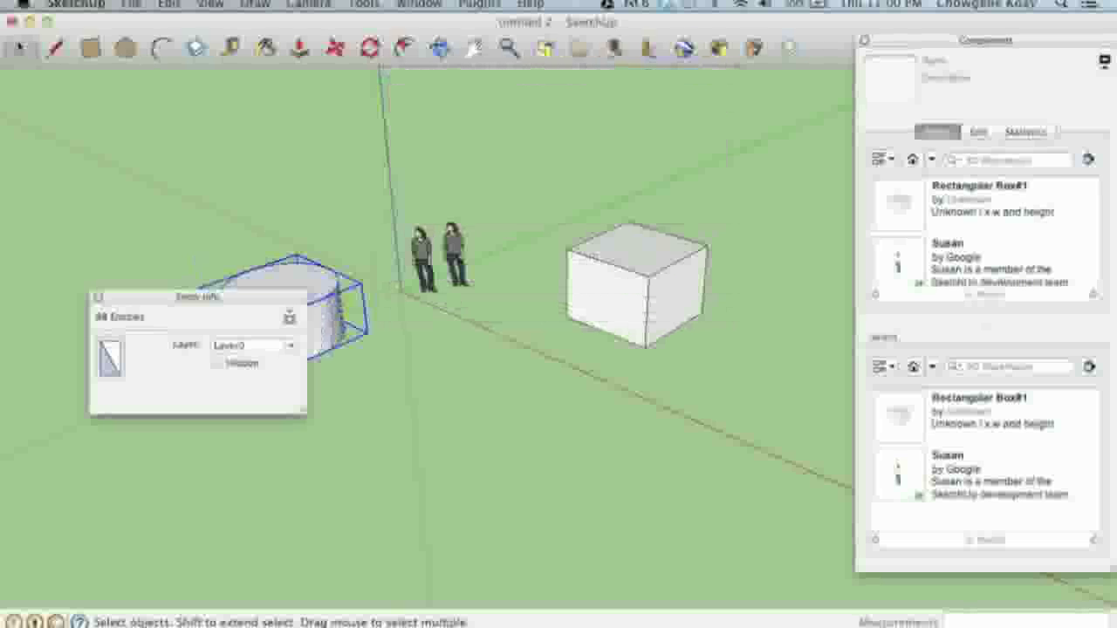
- Insert a second cyclinder component behind the box and clear the selection
{"action": "scroll", "coordinate": [916, 248], "scroll_direction": "down", "scroll_amount": 3}
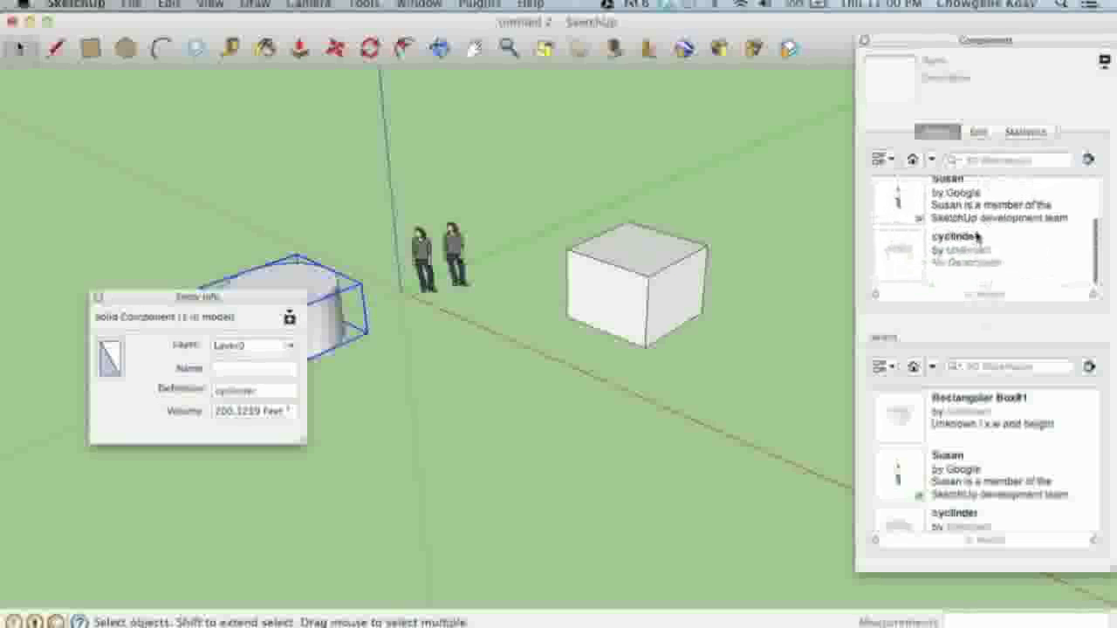
{"action": "left_click", "coordinate": [898, 256]}
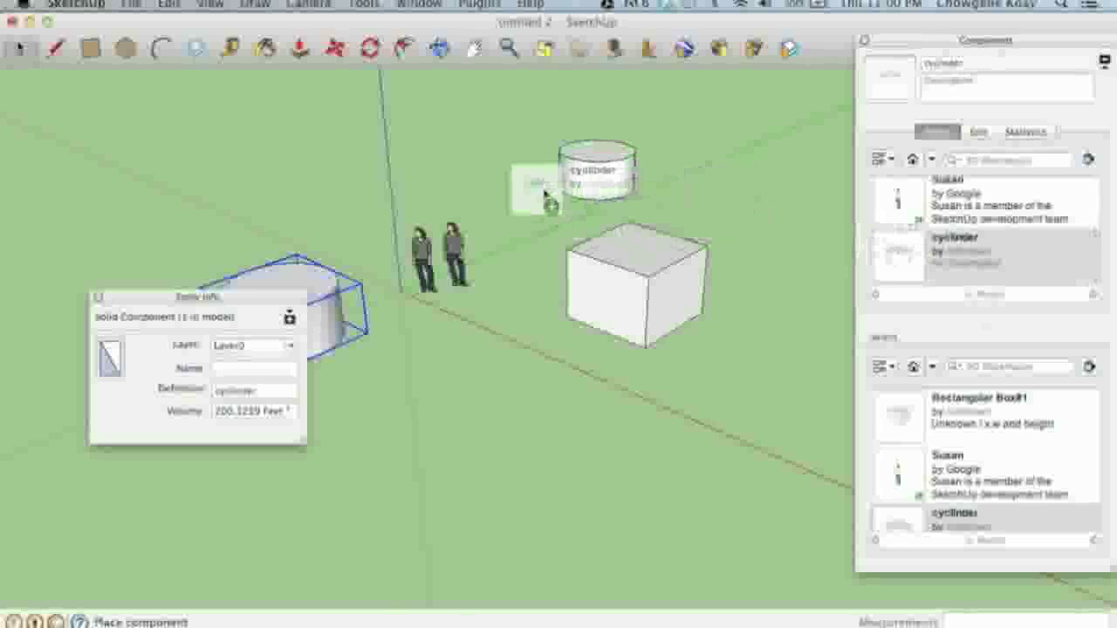
{"action": "left_click", "coordinate": [546, 193]}
{"action": "key", "text": "m"}
{"action": "left_click", "coordinate": [546, 194]}
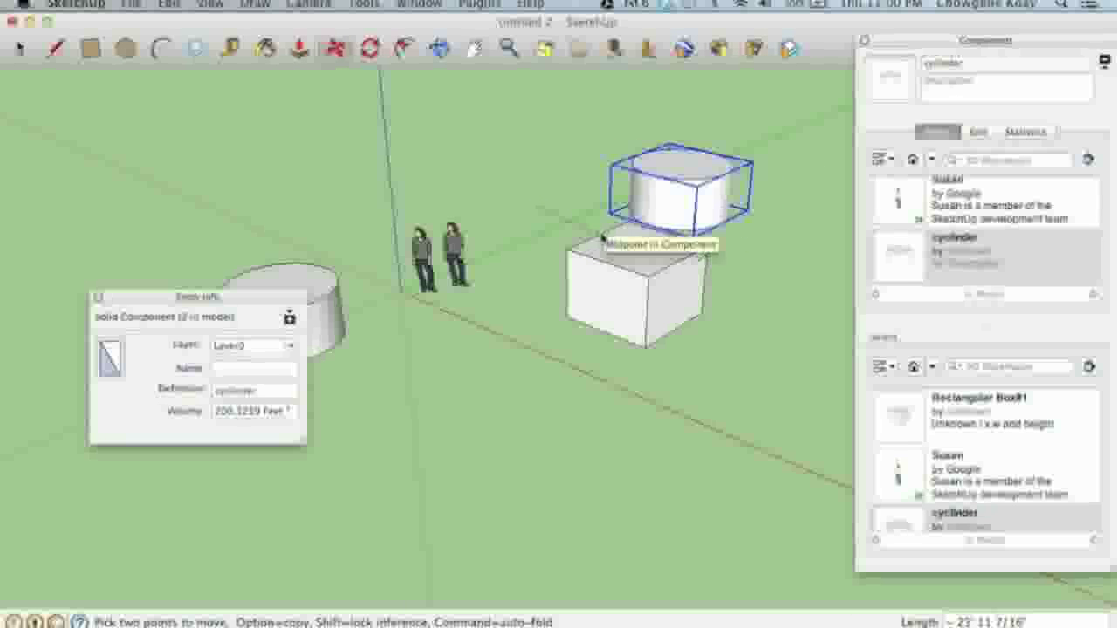
{"action": "left_click", "coordinate": [643, 219]}
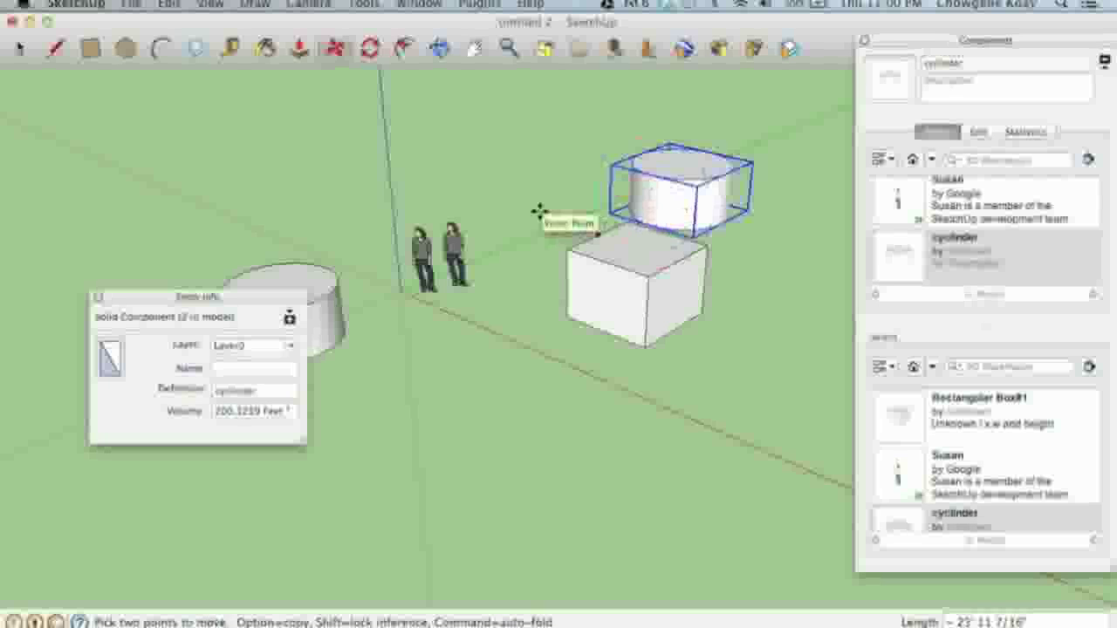
{"action": "key", "text": "space"}
{"action": "left_click", "coordinate": [662, 357]}
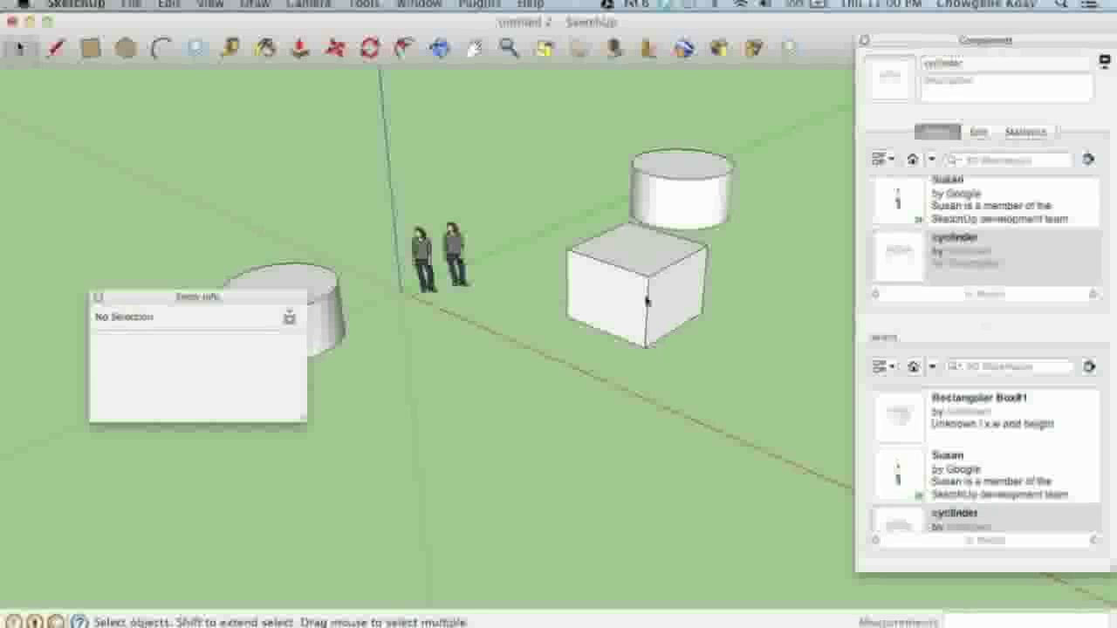
- Draw a loose rectangle over the box's whole top face and Push/Pull it down 5' 6 1/4" to the base
{"action": "key", "text": "r"}
{"action": "left_click", "coordinate": [648, 276]}
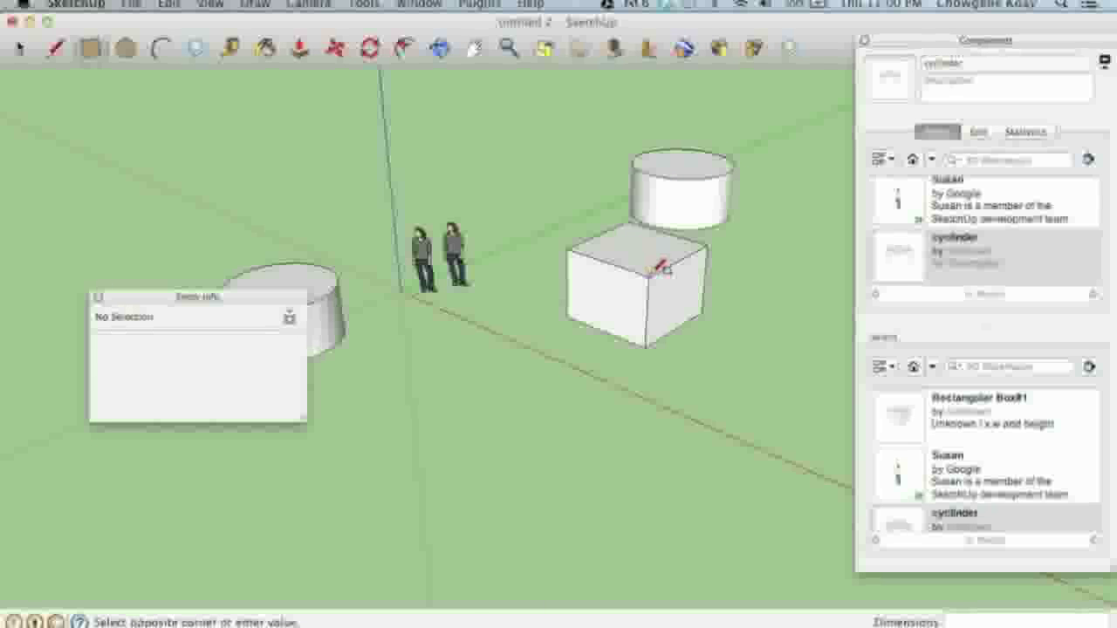
{"action": "left_click", "coordinate": [639, 219]}
{"action": "key", "text": "space"}
{"action": "left_click", "coordinate": [628, 247]}
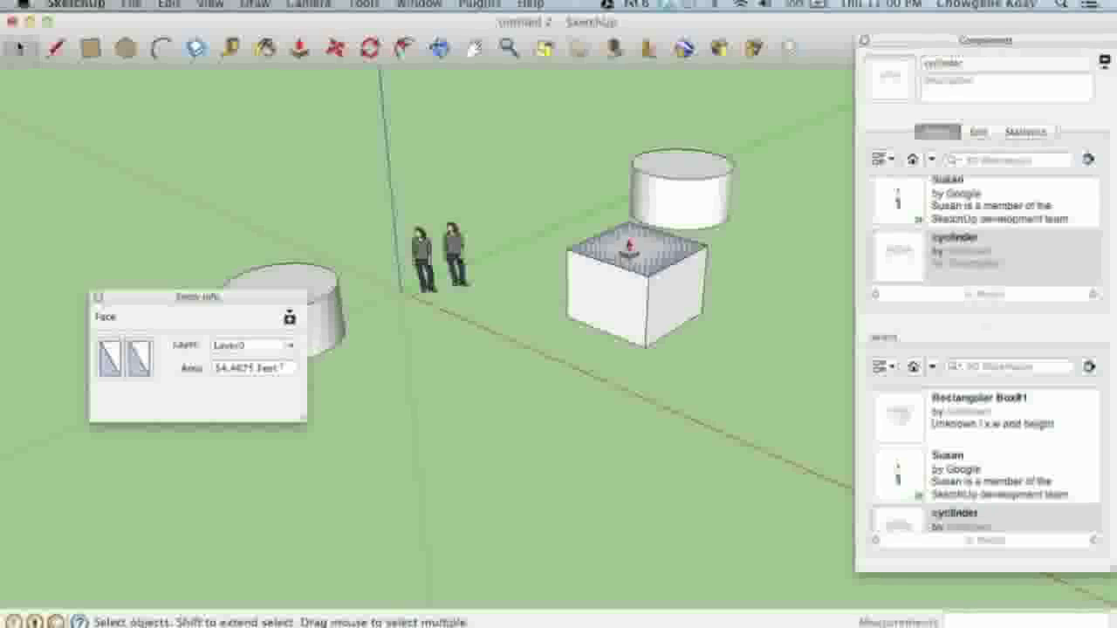
{"action": "key", "text": "p"}
{"action": "left_click", "coordinate": [628, 247]}
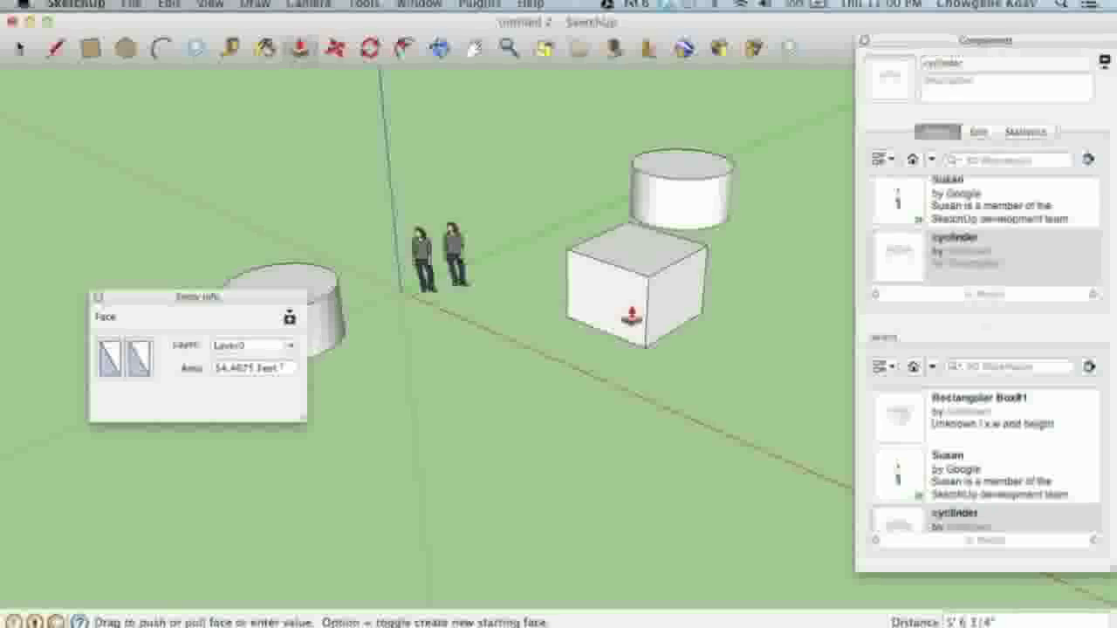
{"action": "left_click", "coordinate": [631, 316]}
- Select all of the loose box's geometry and move a copy of it along the red axis, in front of the box
{"action": "key", "text": "space"}
{"action": "triple_click", "coordinate": [633, 307]}
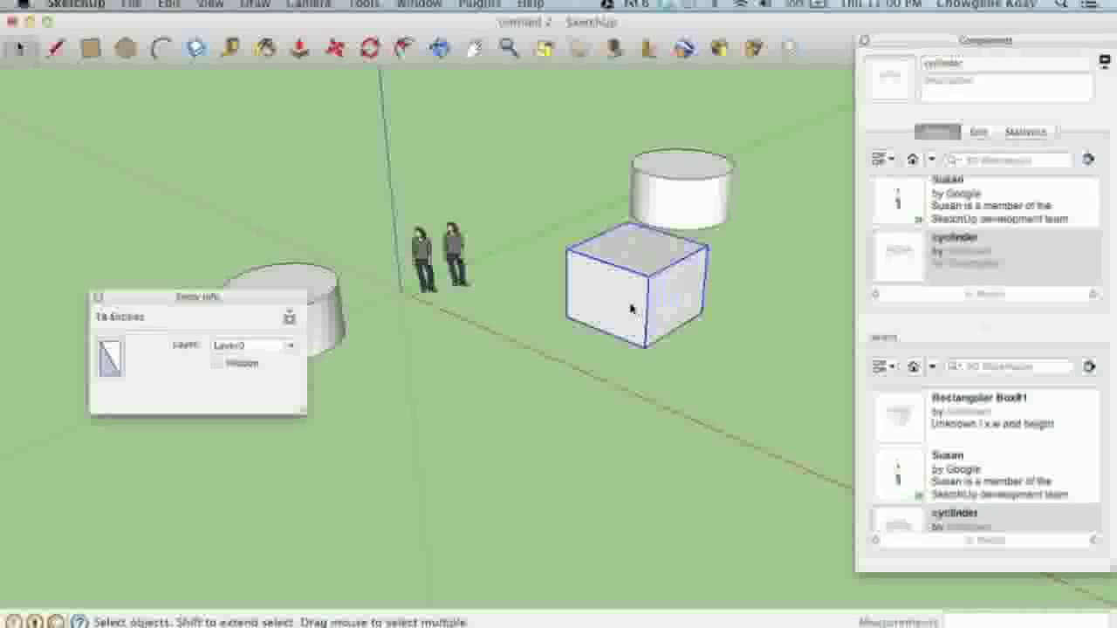
{"action": "key", "text": "m"}
{"action": "left_click_drag", "start_coordinate": [638, 305], "coordinate": [750, 354], "text": "alt"}
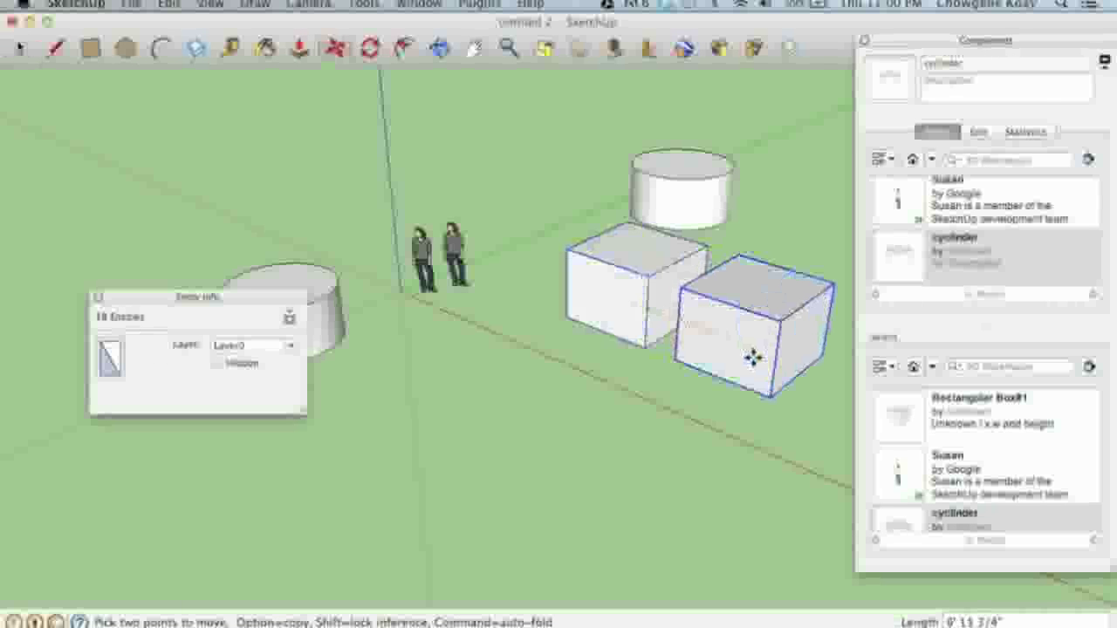
- Clear the selection, select a face on the original box and on the copy, and select the entire copied box
{"action": "key", "text": "space"}
{"action": "left_click", "coordinate": [692, 394]}
{"action": "left_click", "coordinate": [645, 318]}
{"action": "left_click", "coordinate": [712, 343]}
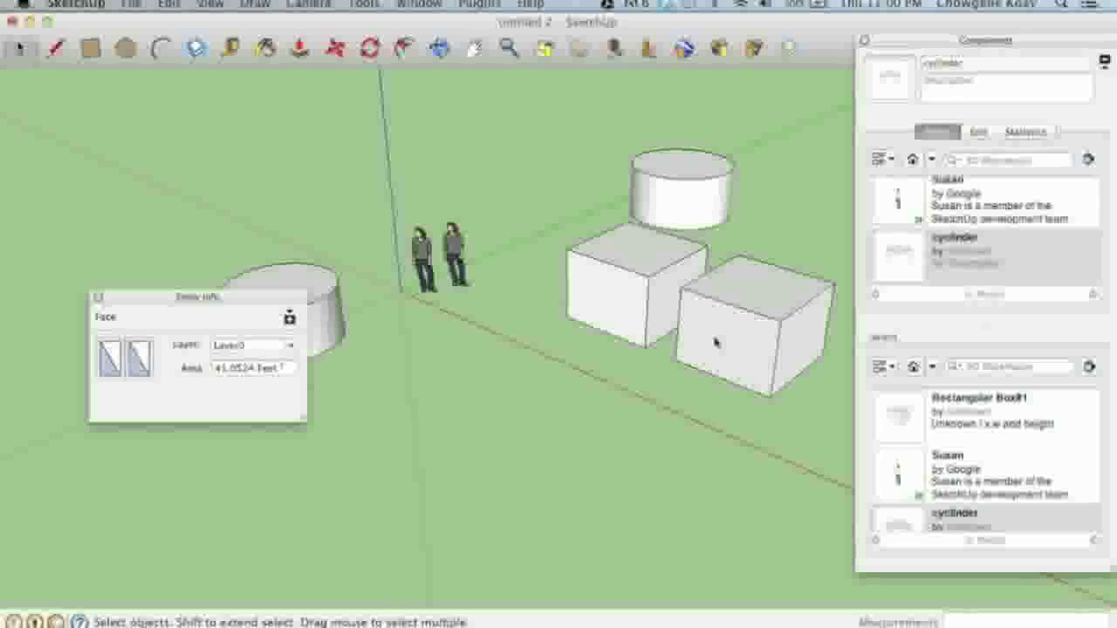
{"action": "triple_click", "coordinate": [714, 342]}
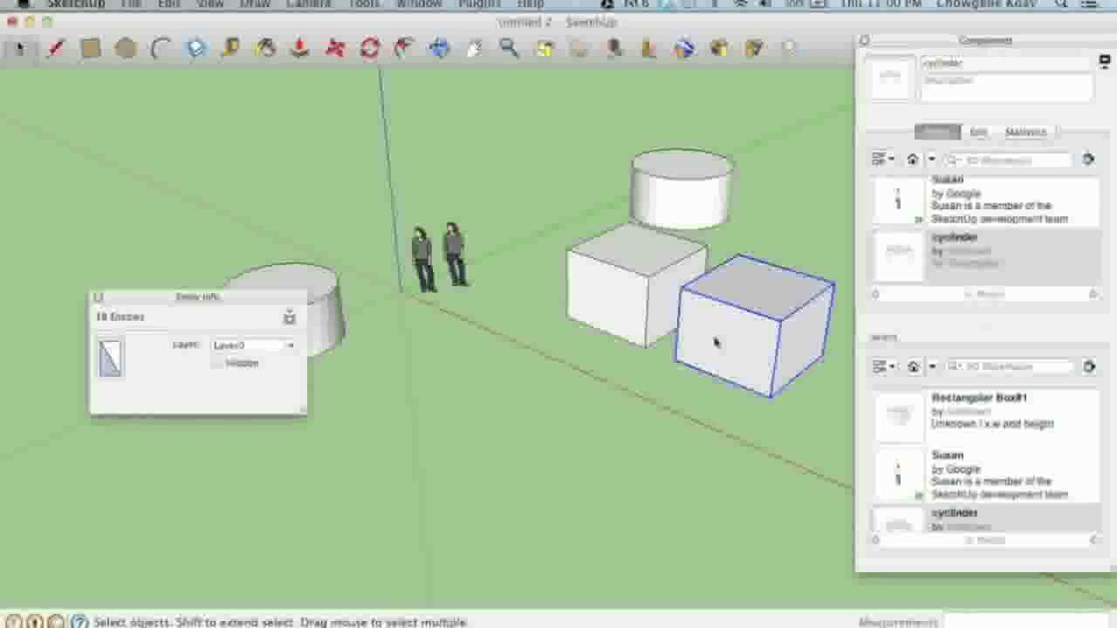
- Group the selected geometry of the copied box and look through the model's component list for an entry
{"action": "right_click", "coordinate": [716, 342]}
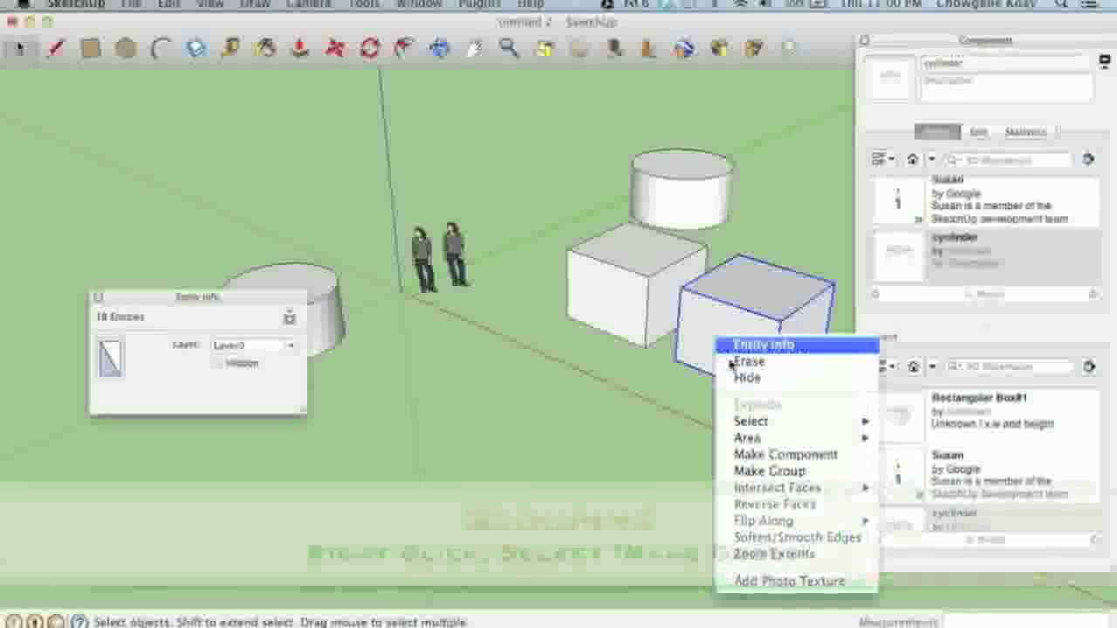
{"action": "left_click", "coordinate": [760, 472]}
{"action": "scroll", "coordinate": [1014, 238], "scroll_direction": "down", "scroll_amount": 1}
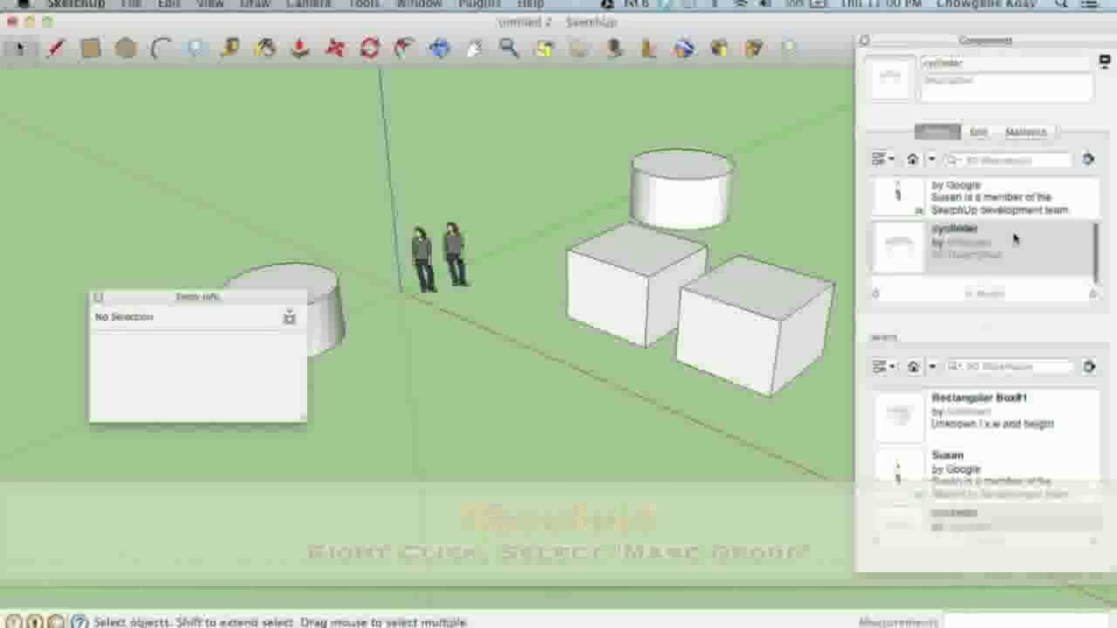
{"action": "scroll", "coordinate": [1014, 238], "scroll_direction": "up", "scroll_amount": 5}
{"action": "scroll", "coordinate": [1014, 238], "scroll_direction": "down", "scroll_amount": 5}
{"action": "scroll", "coordinate": [1014, 238], "scroll_direction": "up", "scroll_amount": 5}
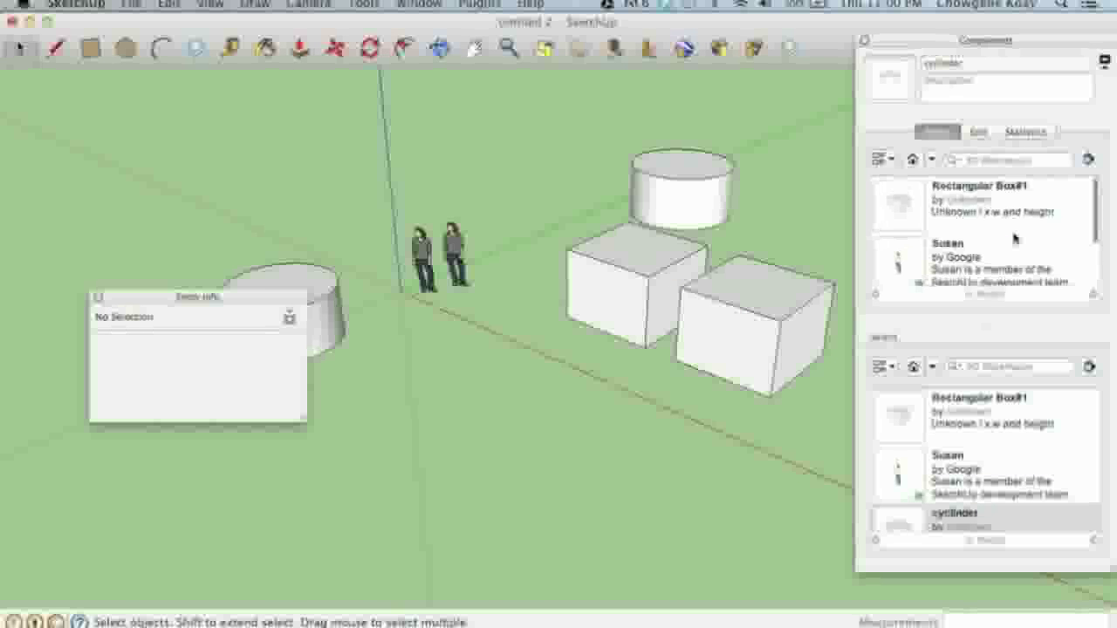
{"action": "scroll", "coordinate": [1014, 239], "scroll_direction": "down", "scroll_amount": 3}
{"action": "scroll", "coordinate": [982, 249], "scroll_direction": "up", "scroll_amount": 3}
{"action": "scroll", "coordinate": [984, 242], "scroll_direction": "down", "scroll_amount": 3}
- Select the grouped box and the neighbouring box component to compare their entity information
{"action": "left_click", "coordinate": [777, 325]}
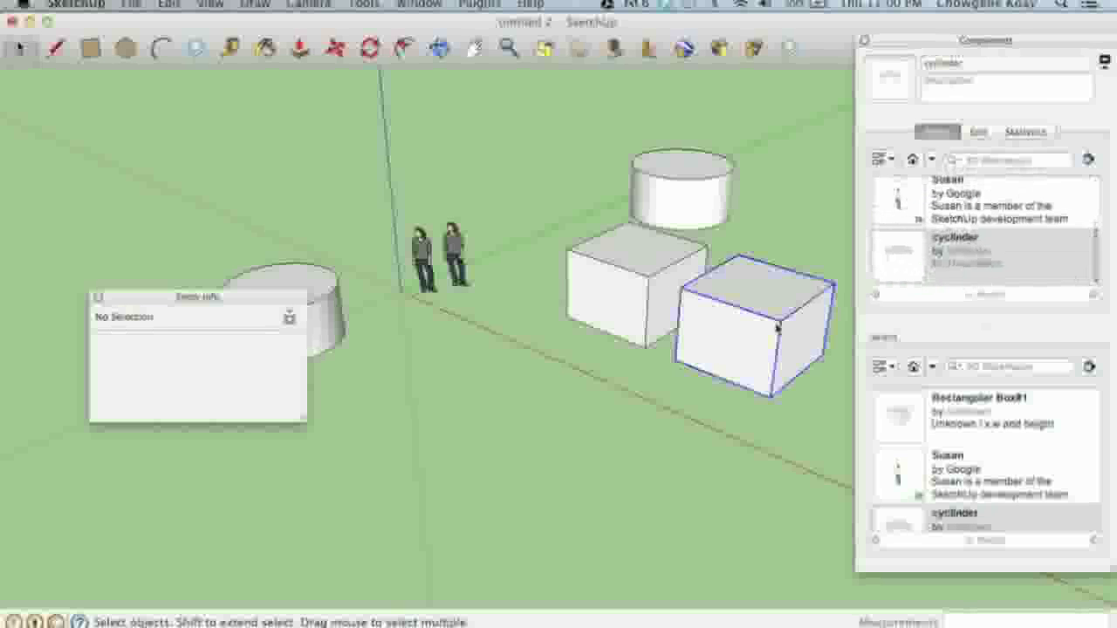
{"action": "left_click", "coordinate": [624, 275]}
{"action": "left_click", "coordinate": [717, 320], "text": "shift"}
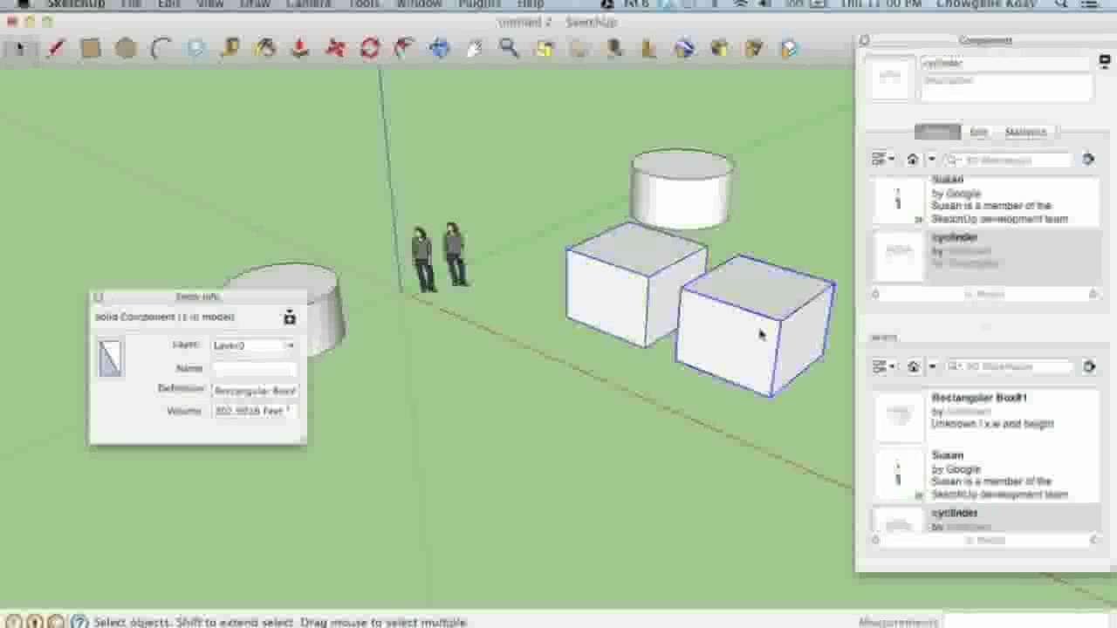
{"action": "left_click", "coordinate": [722, 320]}
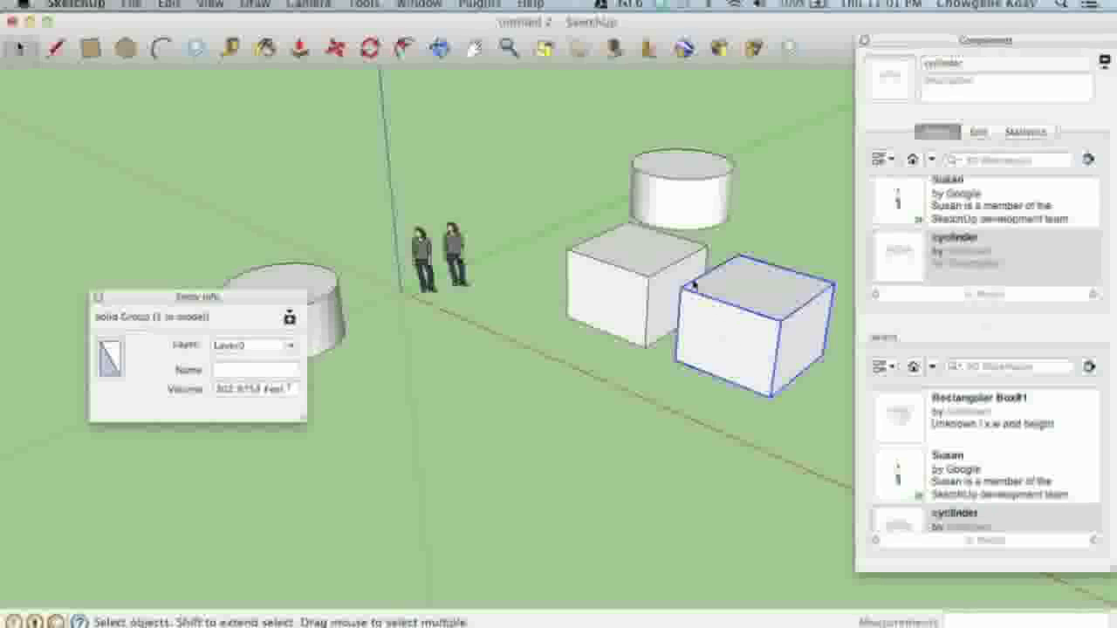
- Move the cylinder component from behind the box onto the box component's top face and clear the selection
{"action": "left_click", "coordinate": [691, 207], "text": "shift"}
{"action": "left_click", "coordinate": [691, 206]}
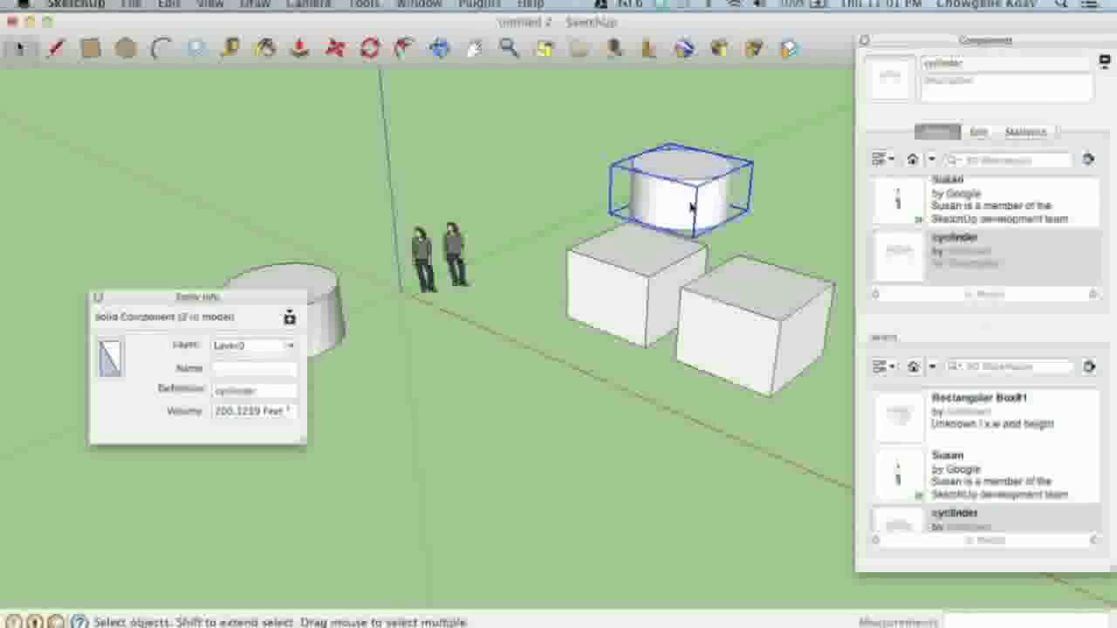
{"action": "key", "text": "m"}
{"action": "left_click", "coordinate": [690, 207]}
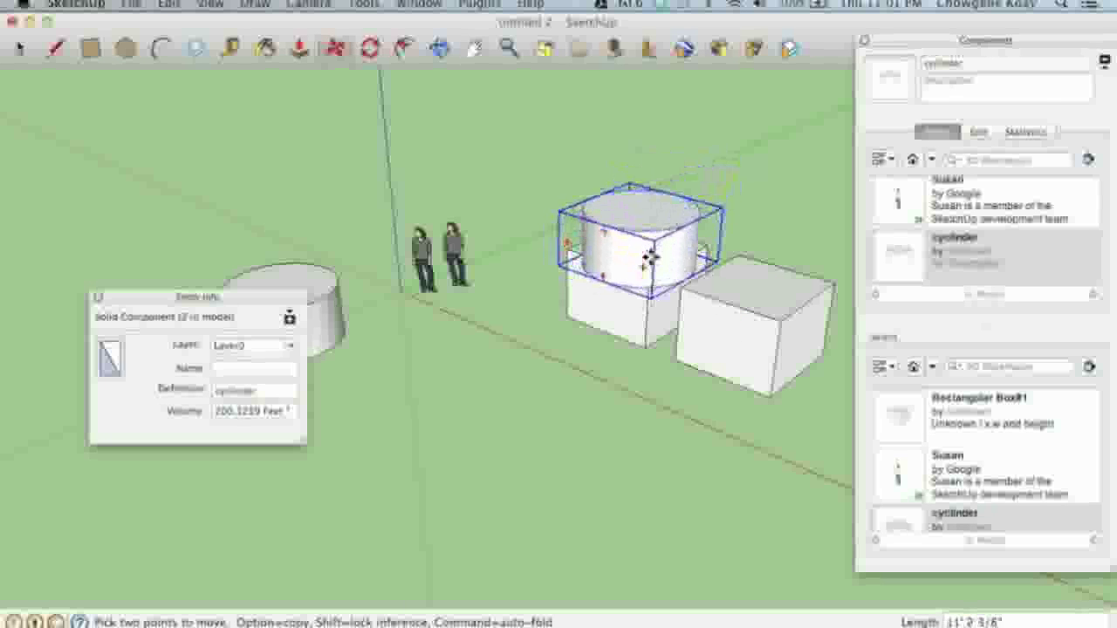
{"action": "left_click", "coordinate": [606, 274]}
{"action": "key", "text": "space"}
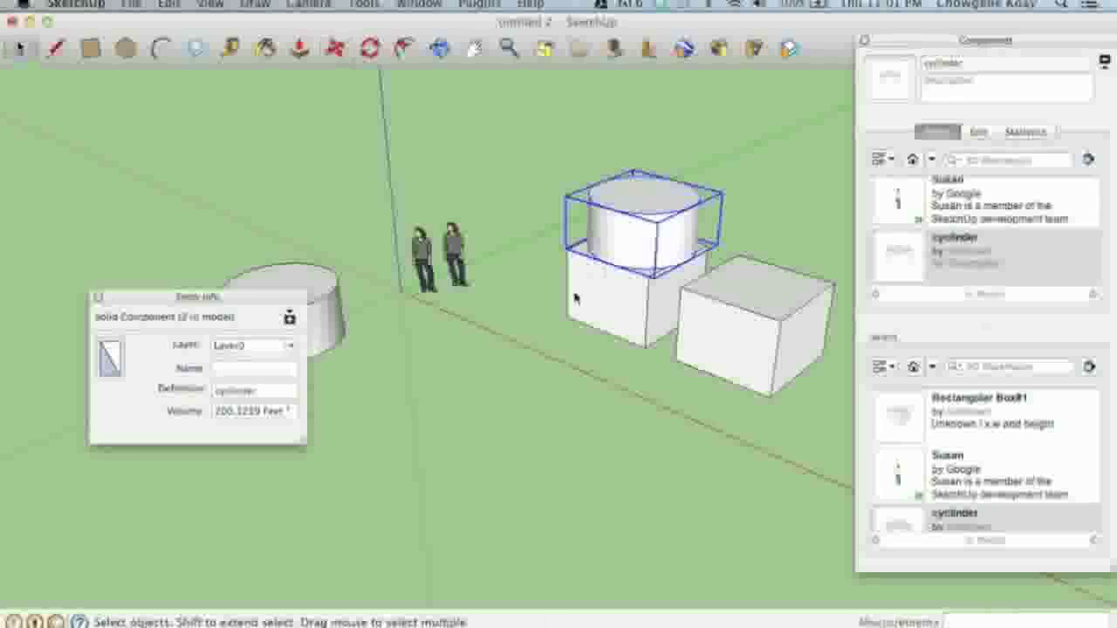
{"action": "left_click", "coordinate": [559, 298]}
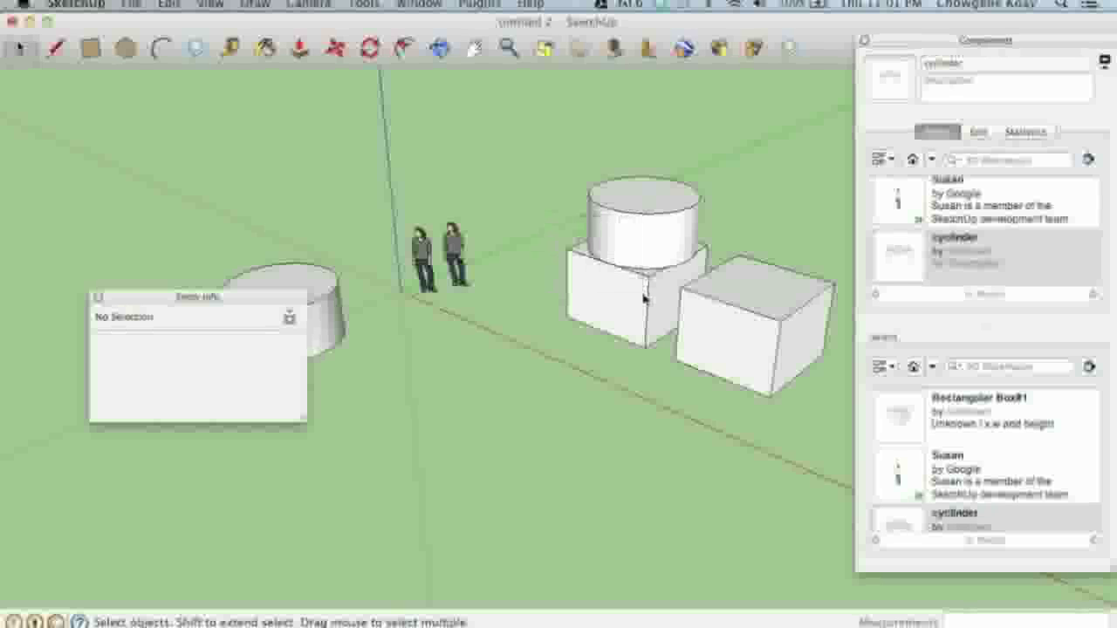
- Group the stacked cylinder and box components together, inspect the group and clear the selection
{"action": "left_click", "coordinate": [643, 234]}
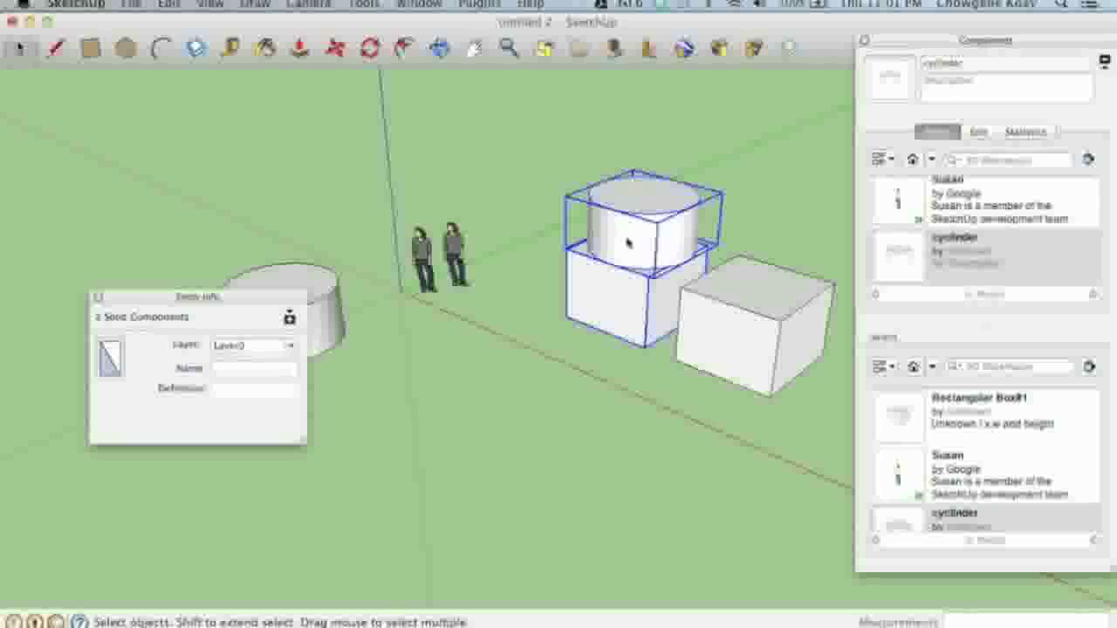
{"action": "left_click", "coordinate": [621, 297], "text": "shift"}
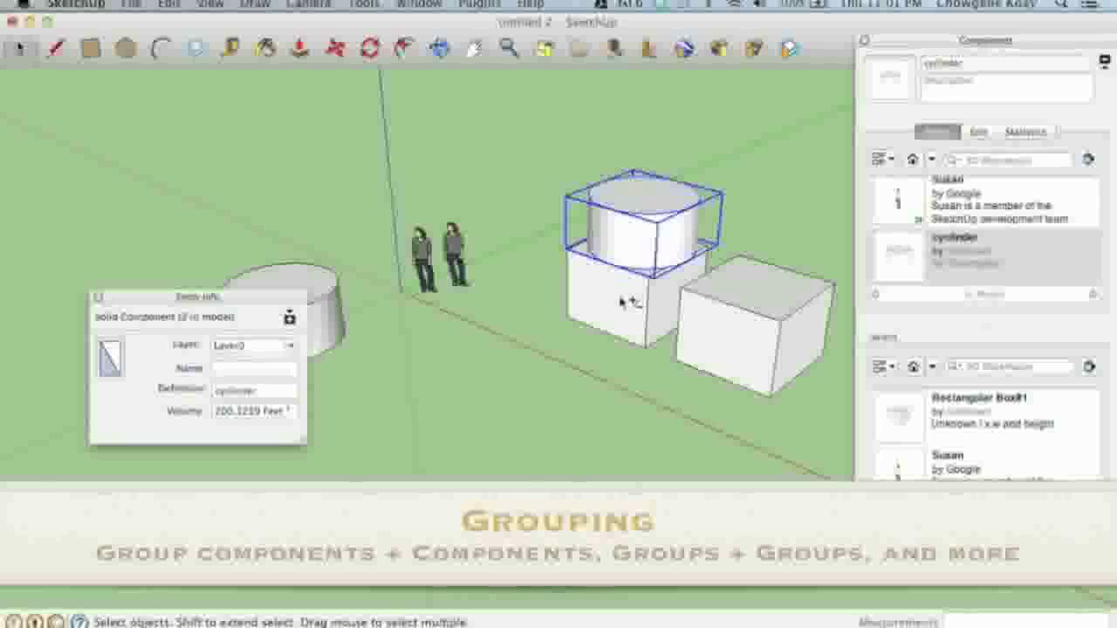
{"action": "left_click", "coordinate": [622, 301], "text": "shift"}
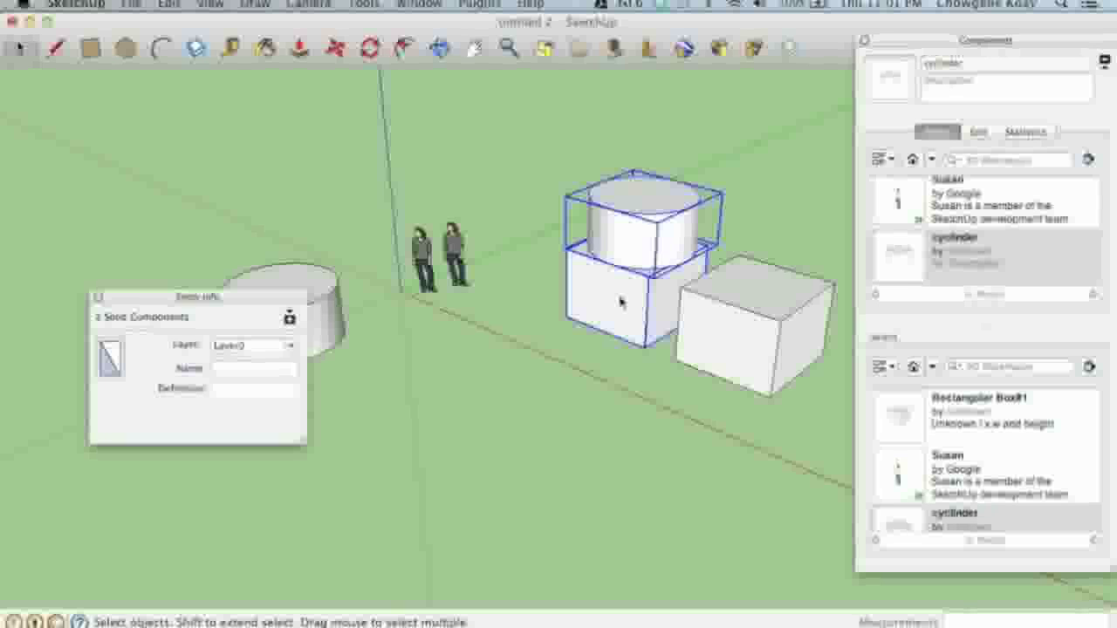
{"action": "right_click", "coordinate": [621, 301]}
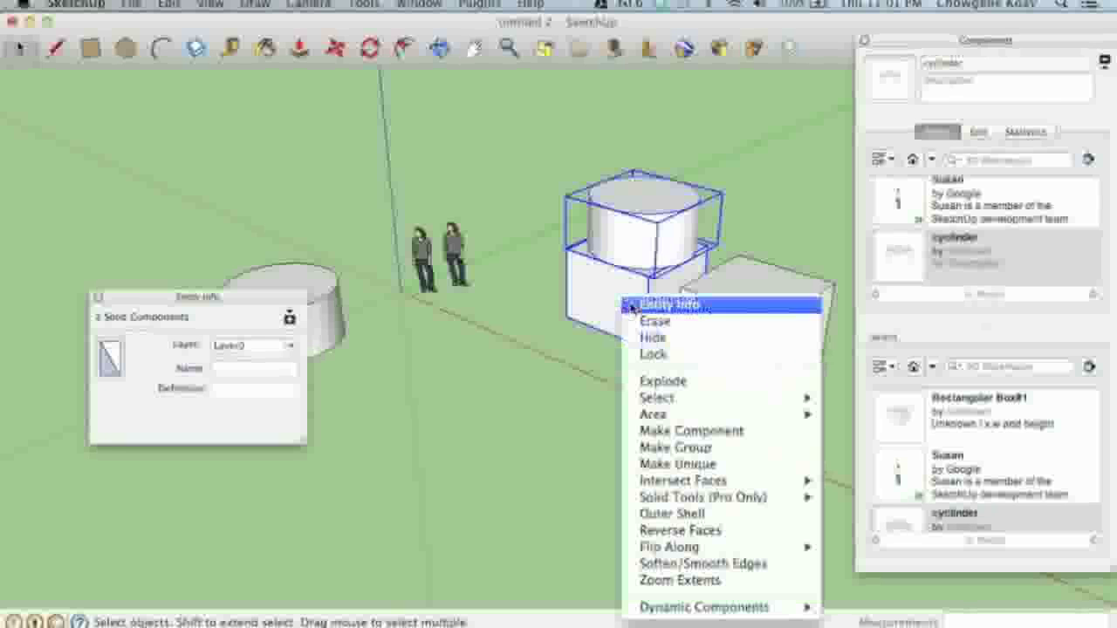
{"action": "left_click", "coordinate": [685, 448]}
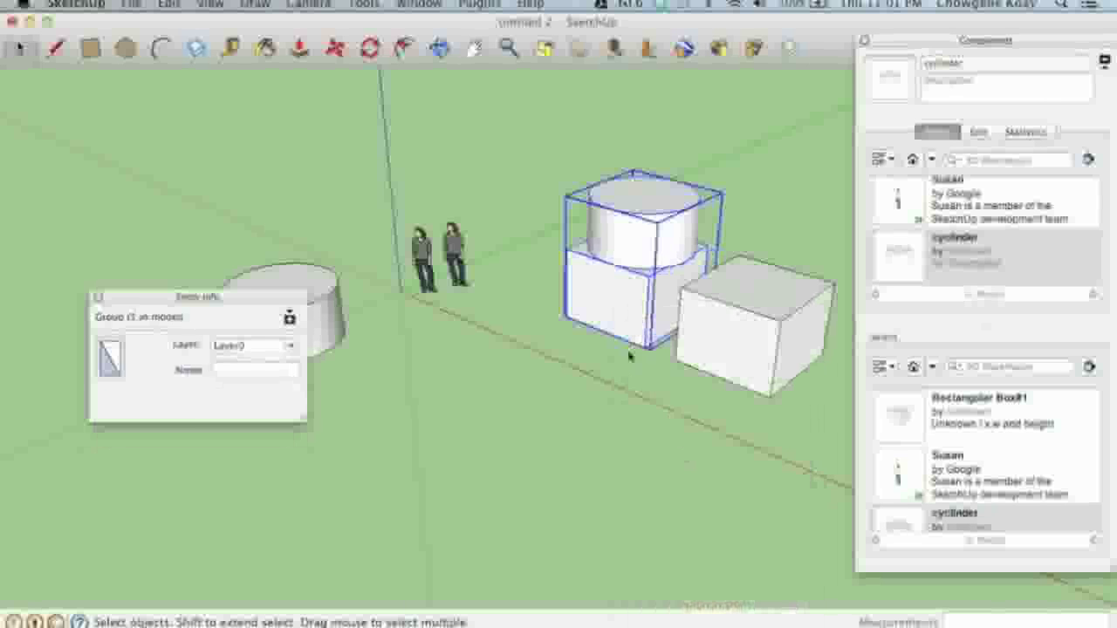
{"action": "double_click", "coordinate": [621, 303]}
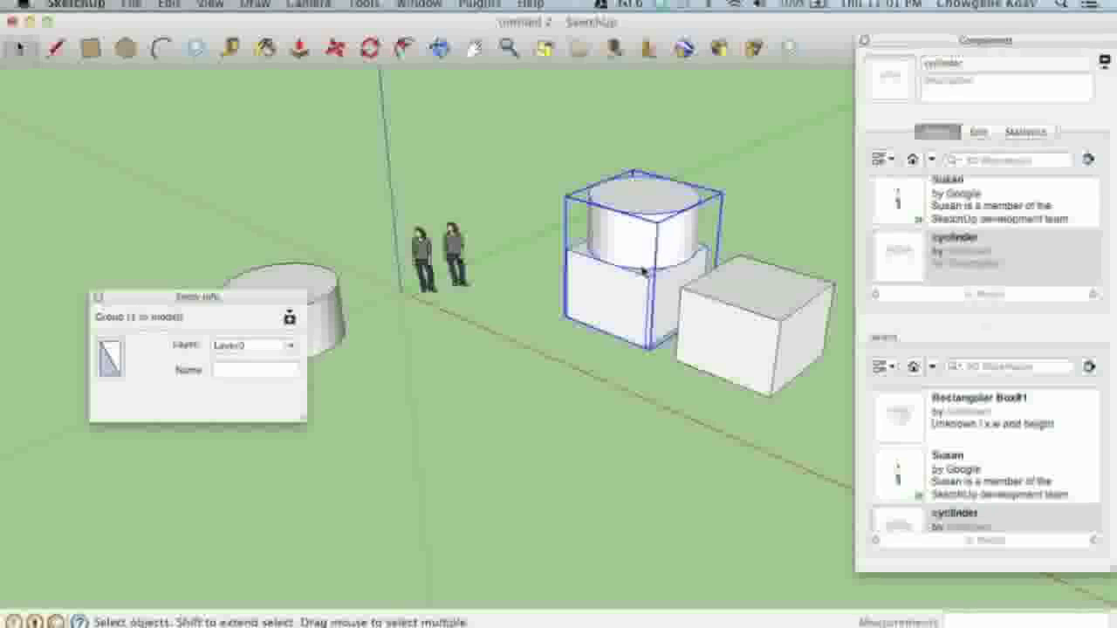
{"action": "scroll", "coordinate": [641, 300], "scroll_direction": "up", "scroll_amount": 5}
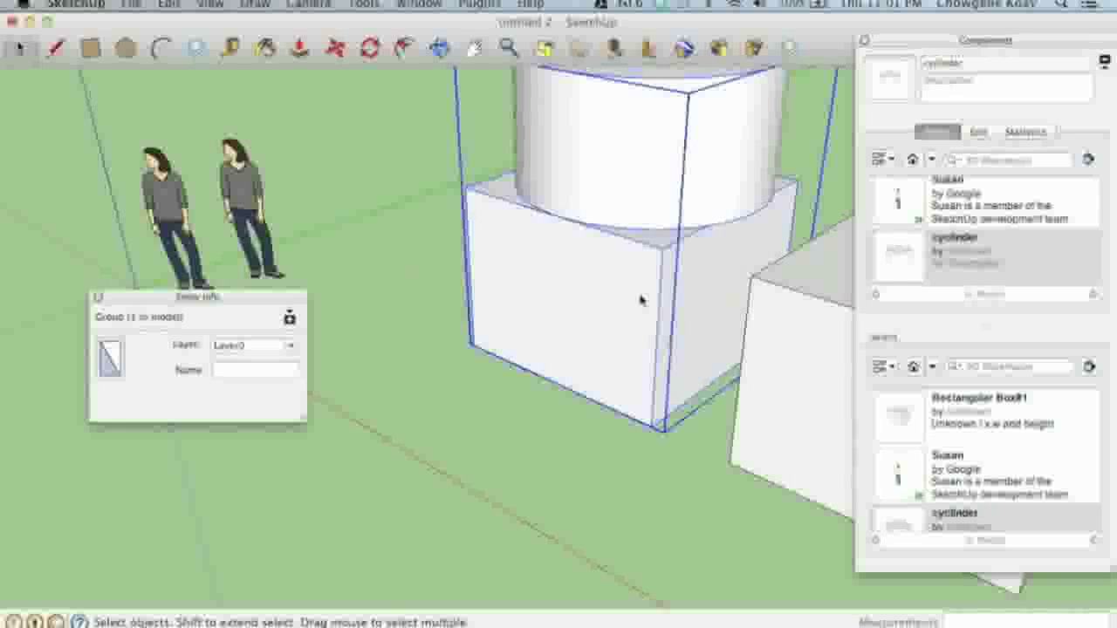
{"action": "scroll", "coordinate": [641, 299], "scroll_direction": "down", "scroll_amount": 4}
{"action": "middle_click_drag", "start_coordinate": [641, 299], "coordinate": [451, 266]}
{"action": "scroll", "coordinate": [451, 266], "scroll_direction": "down", "scroll_amount": 3}
{"action": "left_click", "coordinate": [454, 264]}
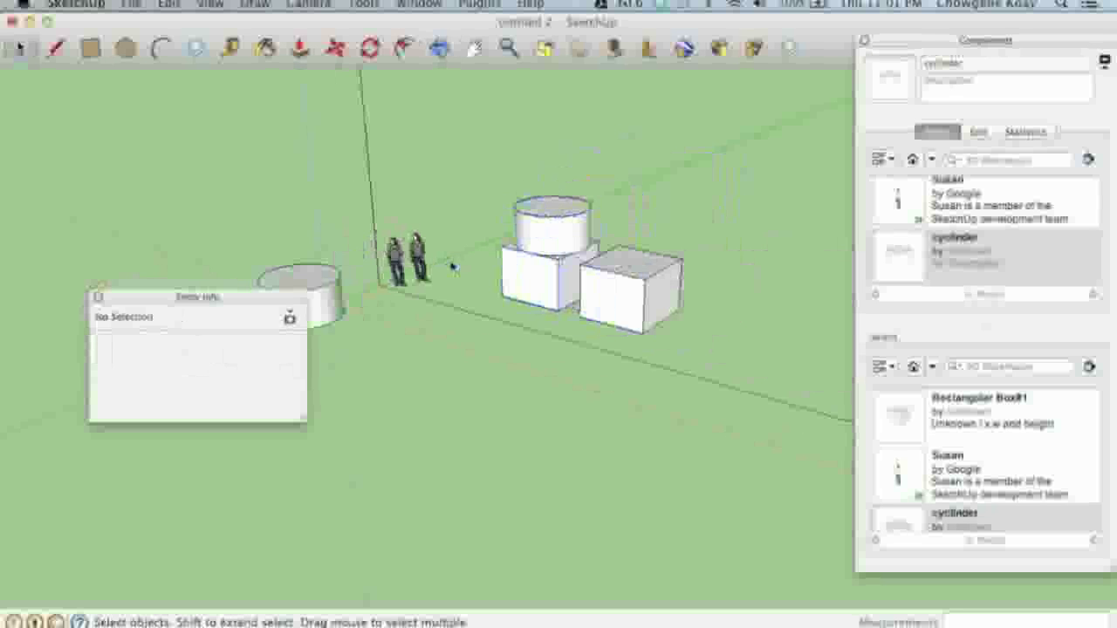
- Copy the cylinder-and-box group, paste two copies of it in front of the original, and clear the selection
{"action": "scroll", "coordinate": [524, 286], "scroll_direction": "up", "scroll_amount": 3}
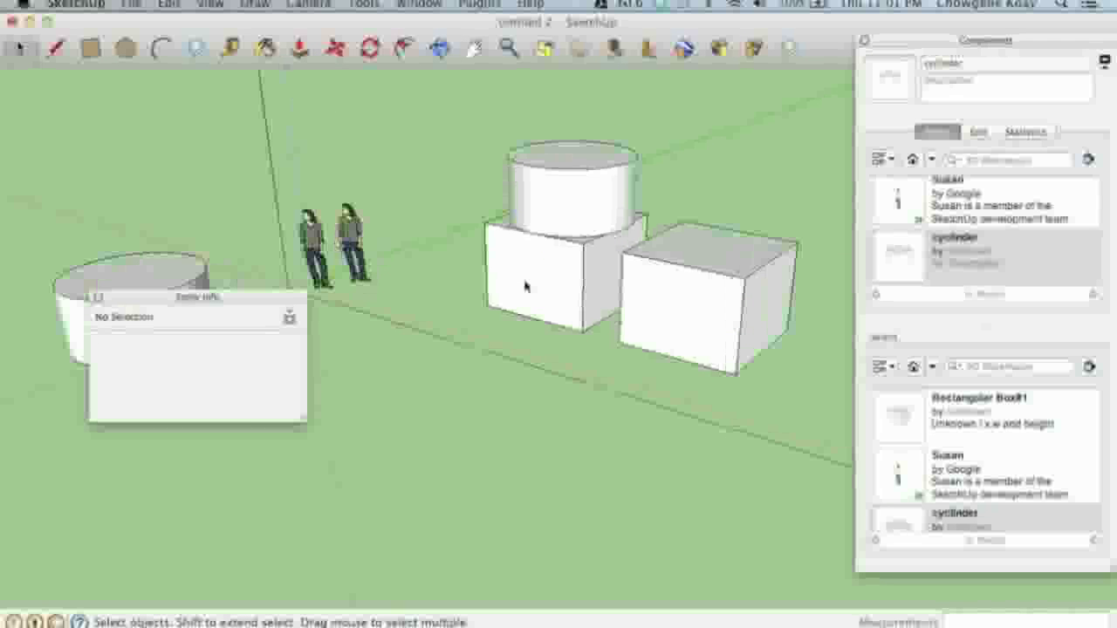
{"action": "left_click", "coordinate": [539, 271]}
{"action": "key", "text": "super+c"}
{"action": "key", "text": "super+v"}
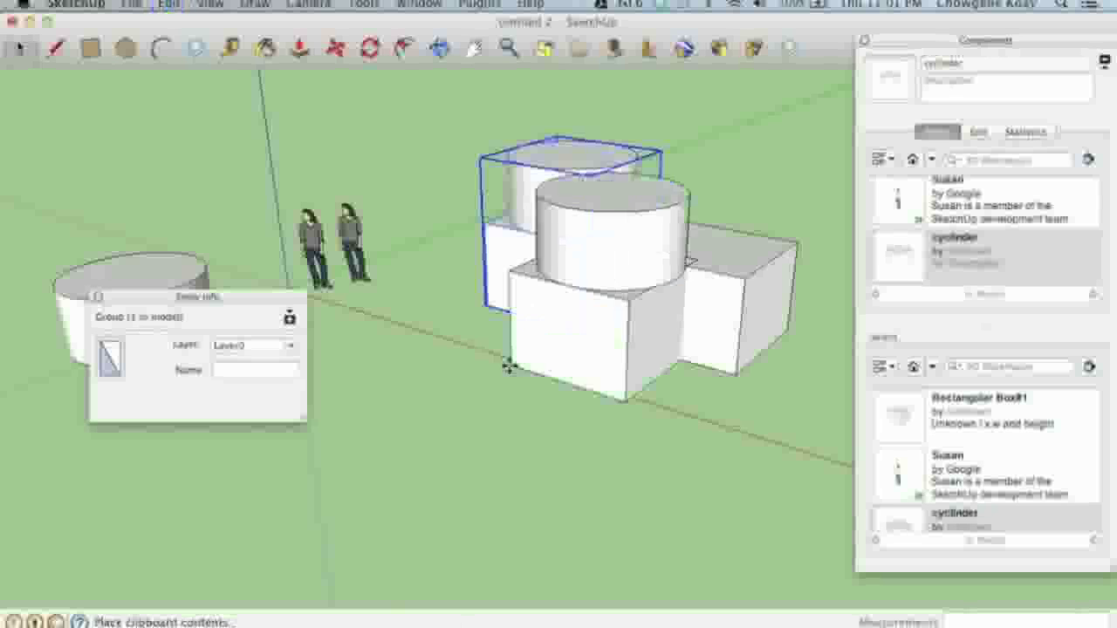
{"action": "left_click", "coordinate": [379, 359]}
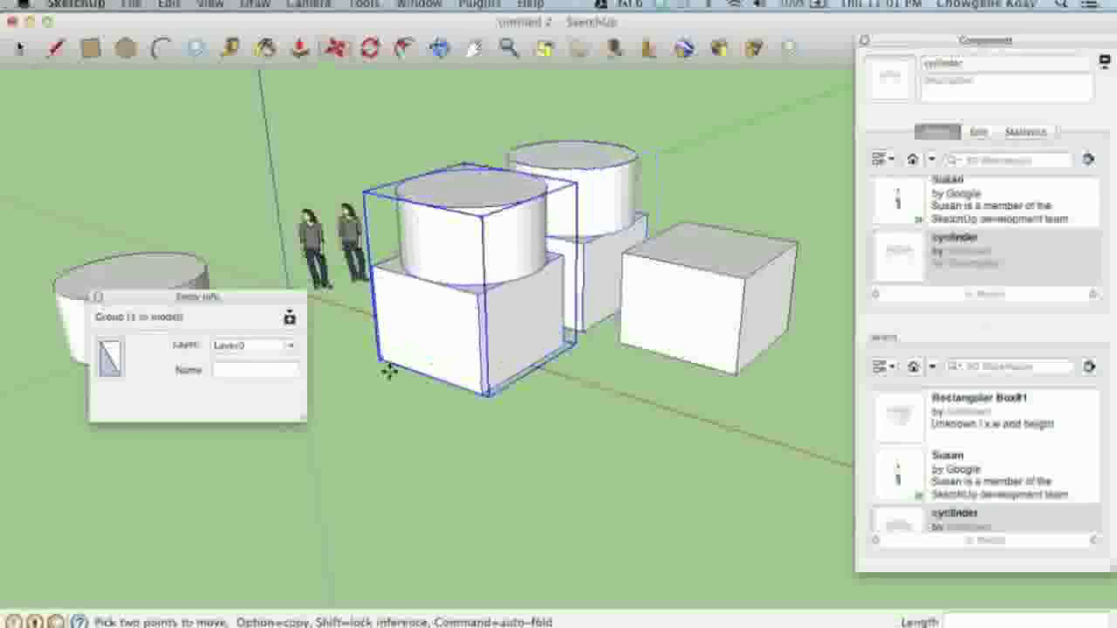
{"action": "key", "text": "super+v"}
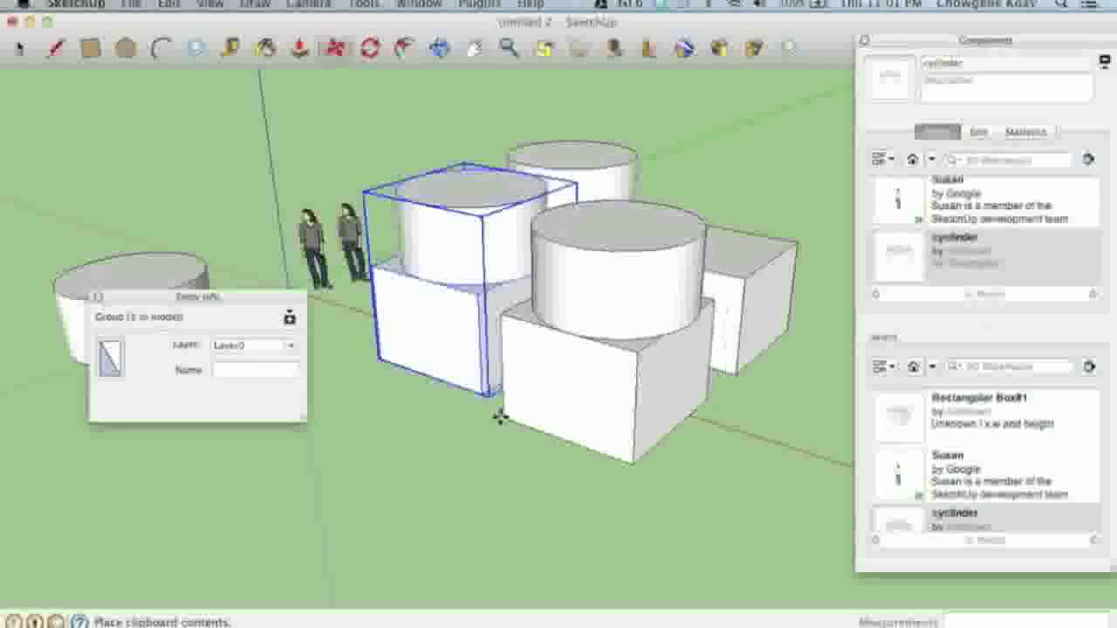
{"action": "left_click", "coordinate": [505, 408]}
{"action": "left_click", "coordinate": [453, 435]}
{"action": "scroll", "coordinate": [453, 436], "scroll_direction": "down", "scroll_amount": 5}
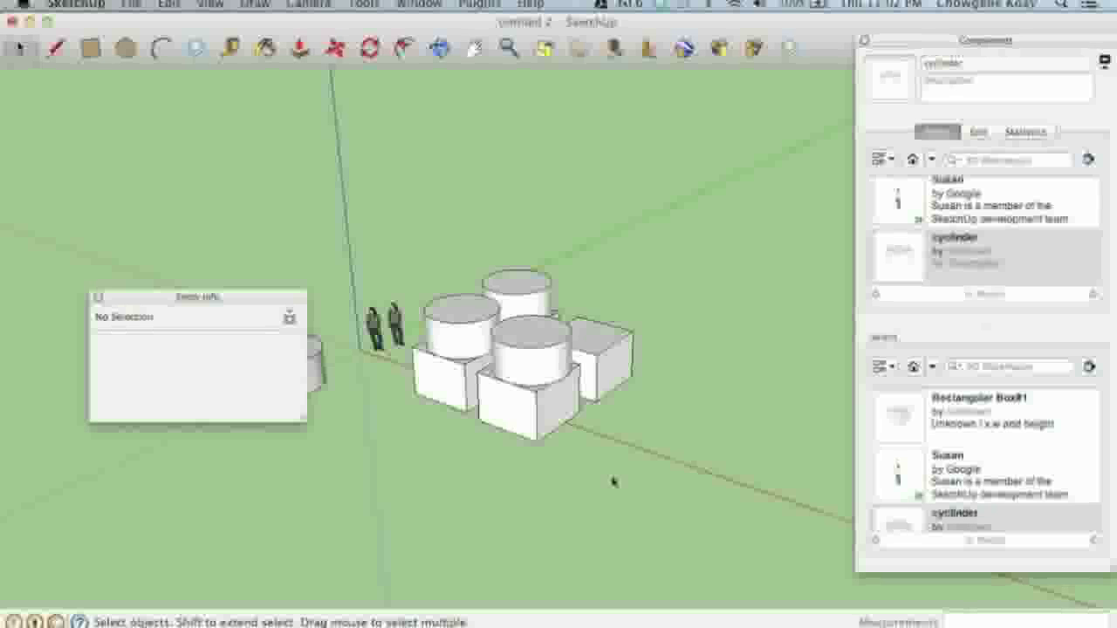
- Select the standalone cylinder, move the Entity Info window clear of it, check its instance count and deselect it
{"action": "left_click", "coordinate": [908, 253]}
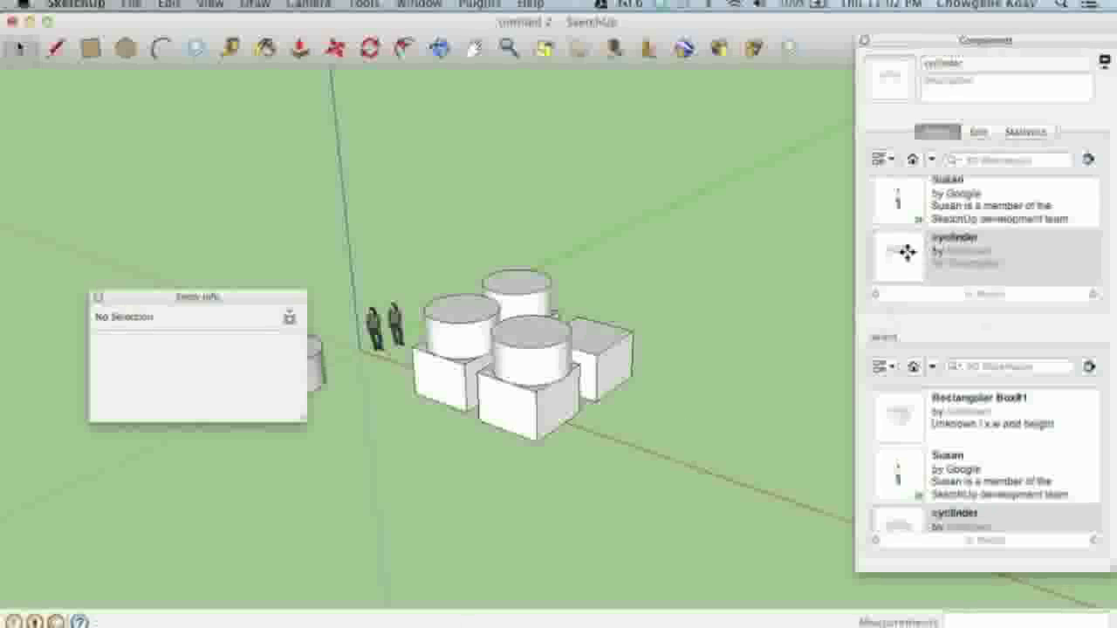
{"action": "key", "text": "Escape"}
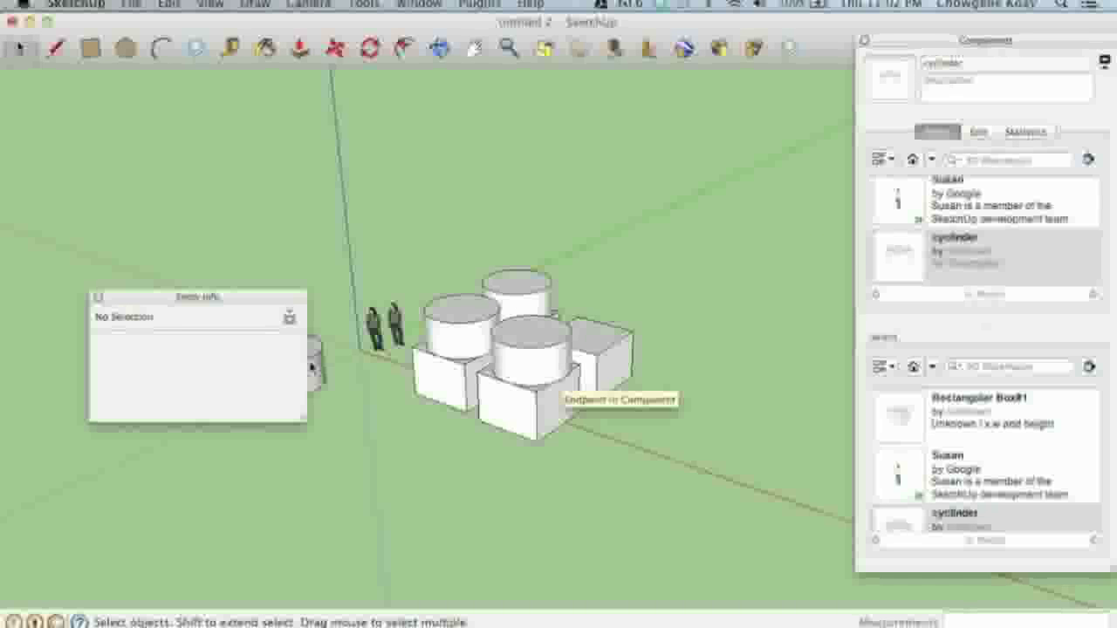
{"action": "left_click", "coordinate": [314, 366]}
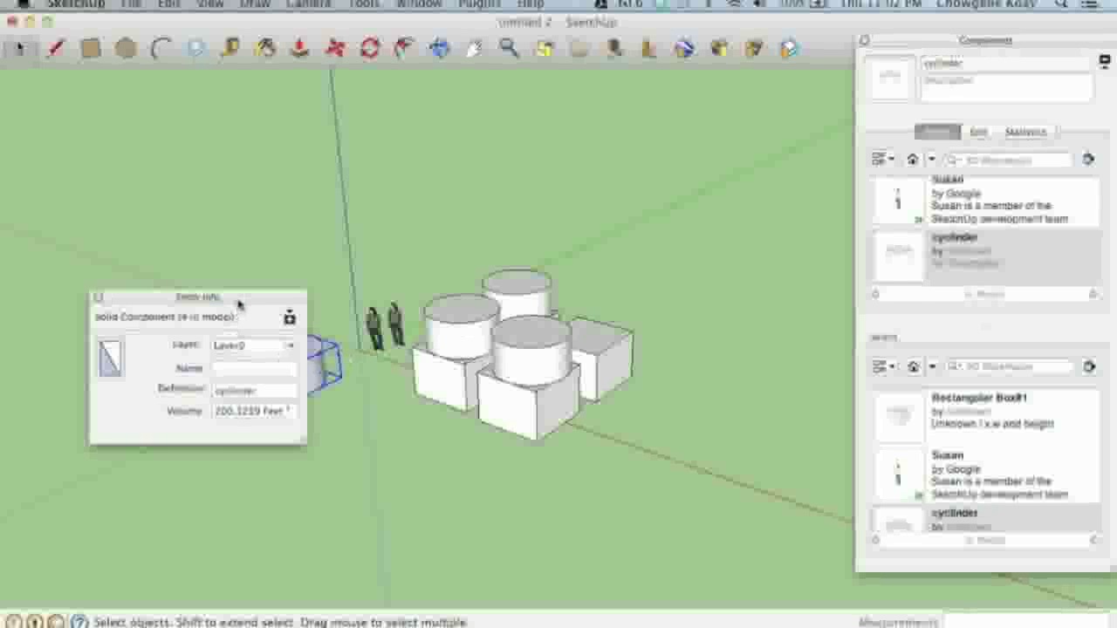
{"action": "left_click_drag", "start_coordinate": [239, 301], "coordinate": [178, 206]}
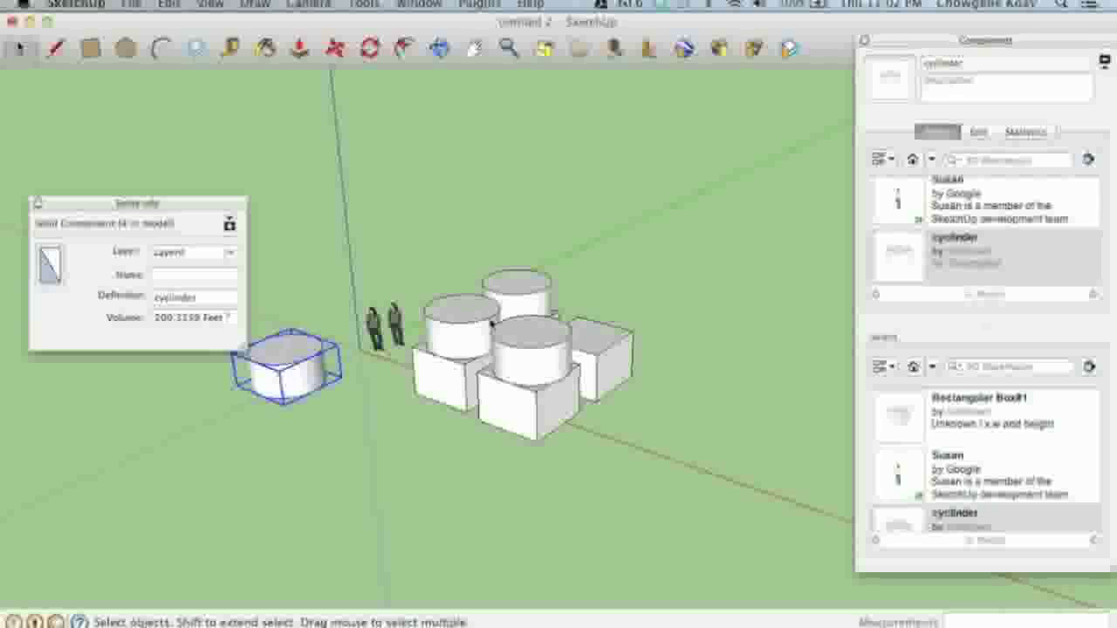
{"action": "left_click", "coordinate": [504, 249]}
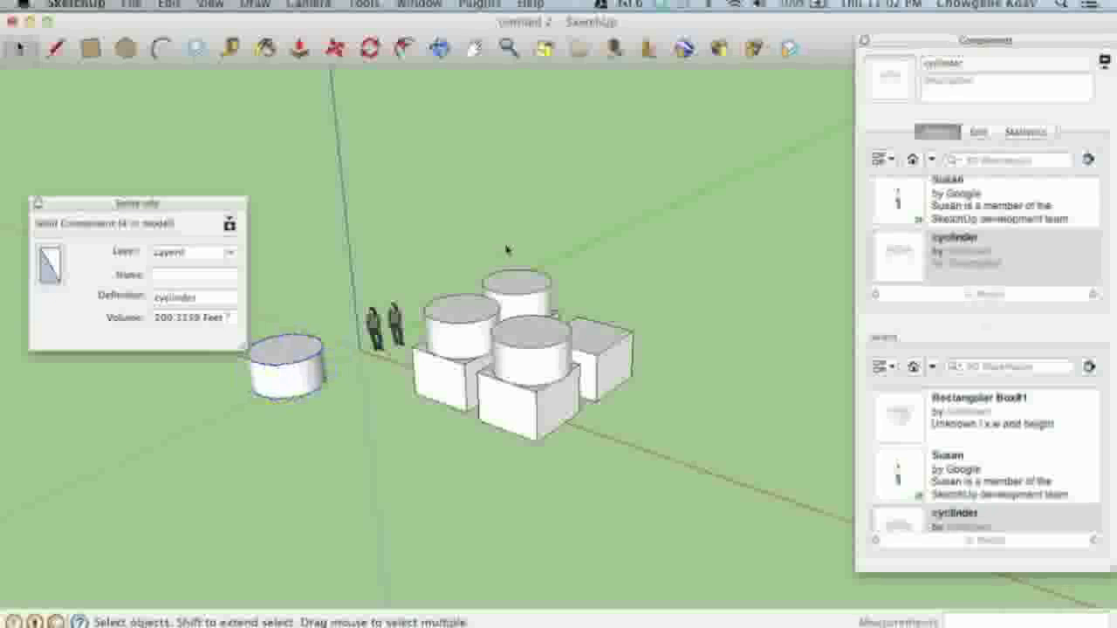
- Select the grouped box and each cylinder-and-box group in turn to compare their entity information, and clear the selection
{"action": "left_click", "coordinate": [597, 347]}
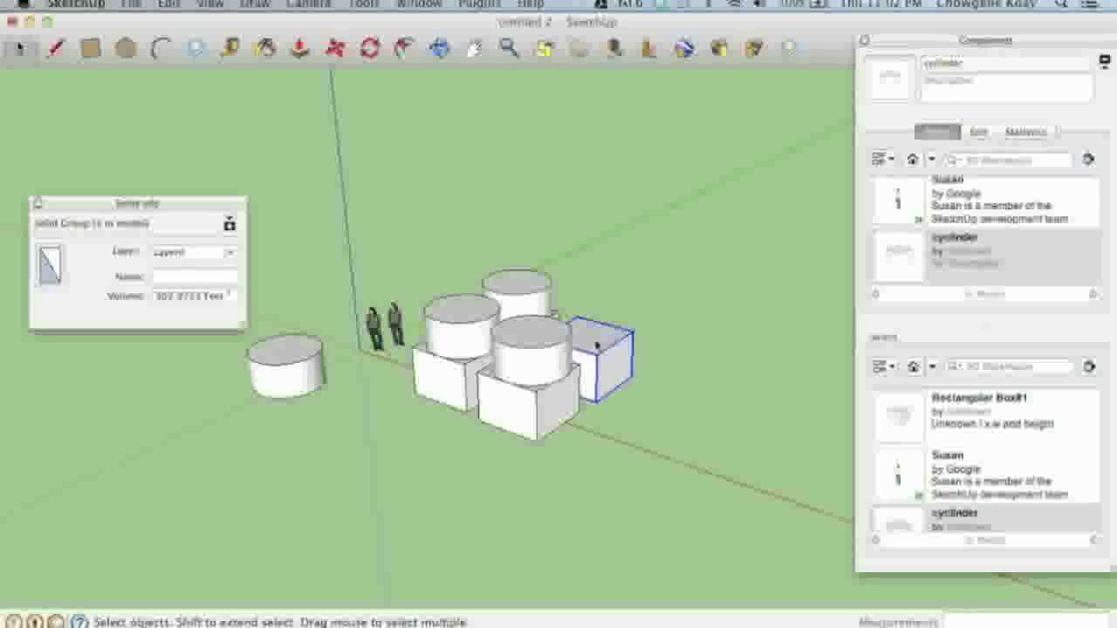
{"action": "left_click", "coordinate": [548, 387]}
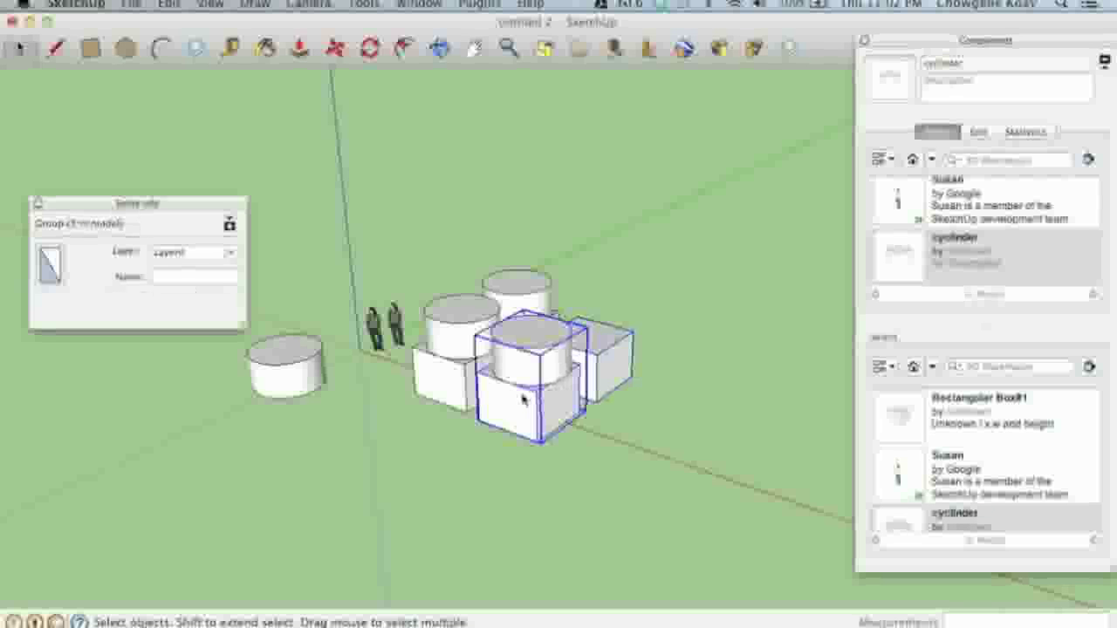
{"action": "left_click", "coordinate": [453, 384]}
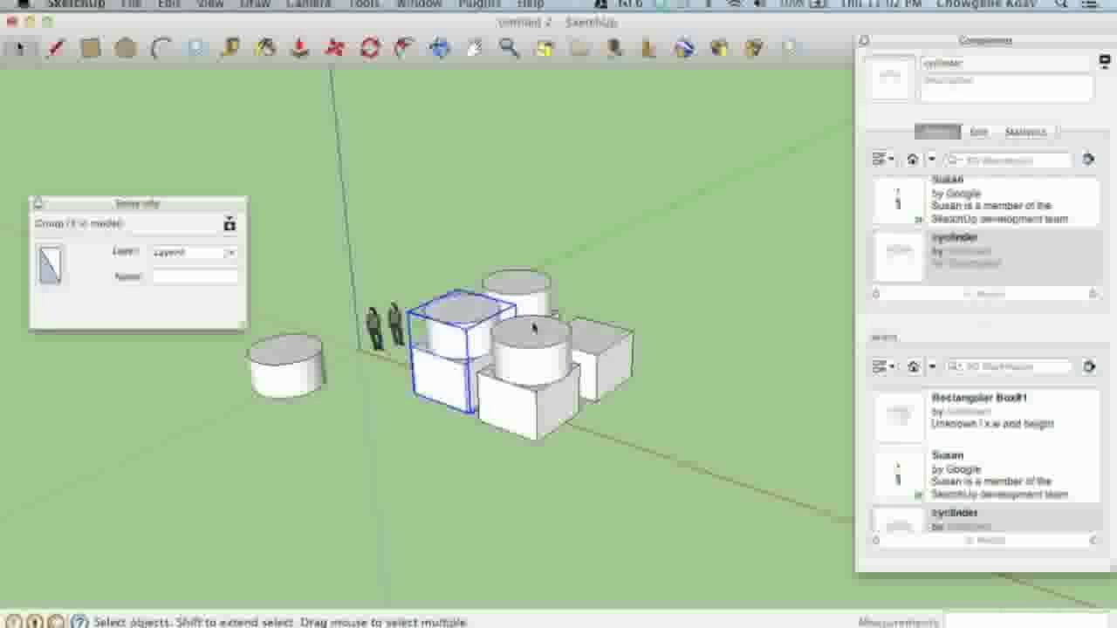
{"action": "left_click", "coordinate": [527, 308]}
{"action": "left_click", "coordinate": [502, 372]}
{"action": "left_click", "coordinate": [468, 365]}
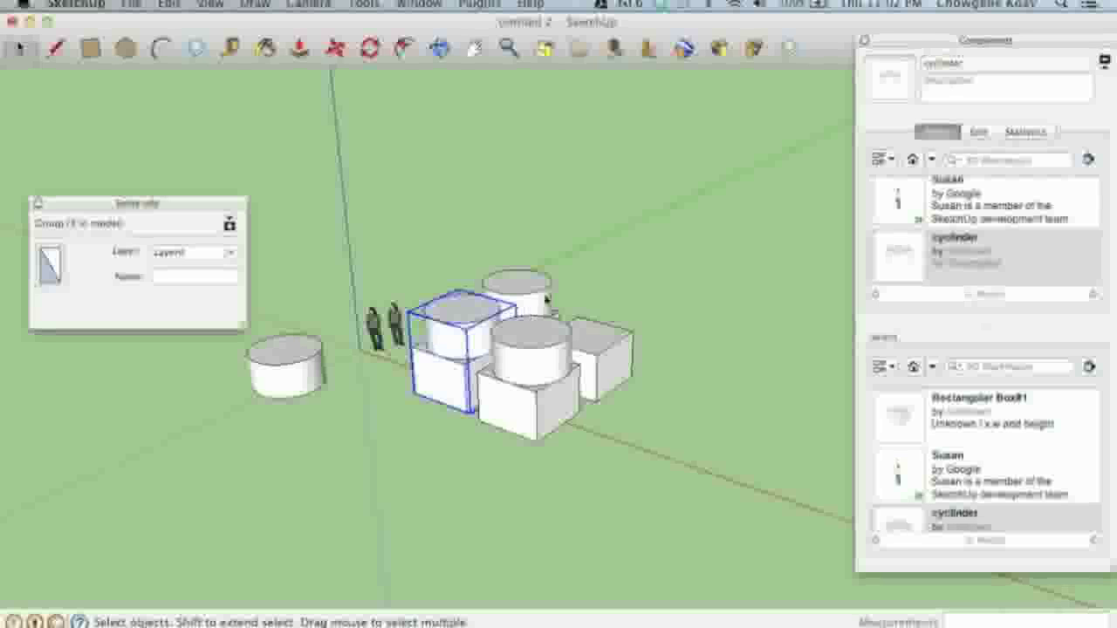
{"action": "left_click", "coordinate": [590, 277]}
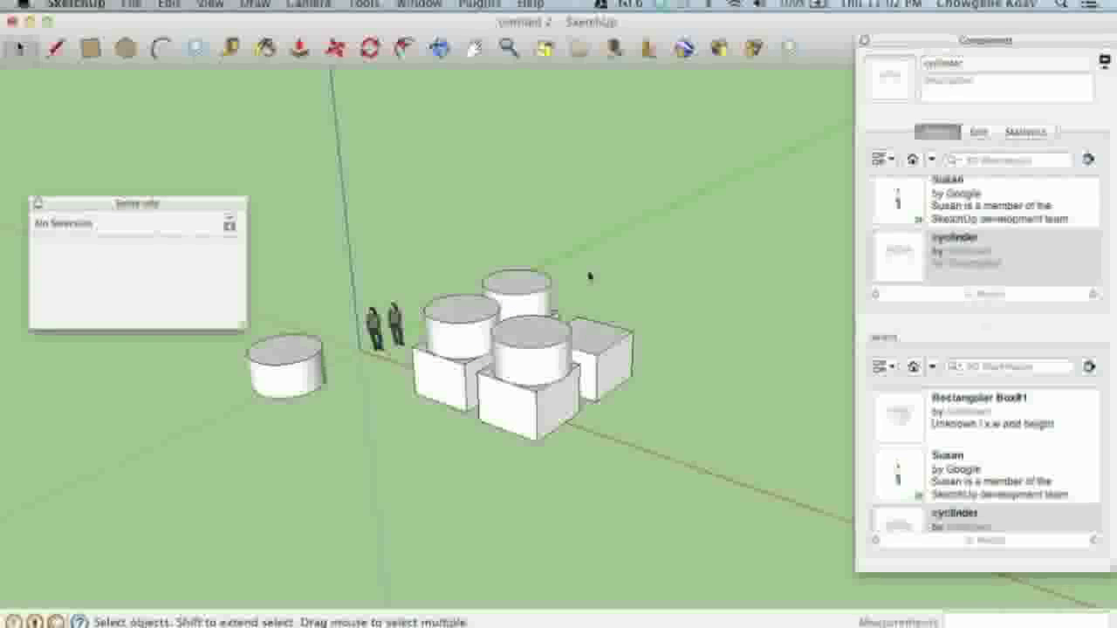
{"action": "left_click", "coordinate": [492, 295]}
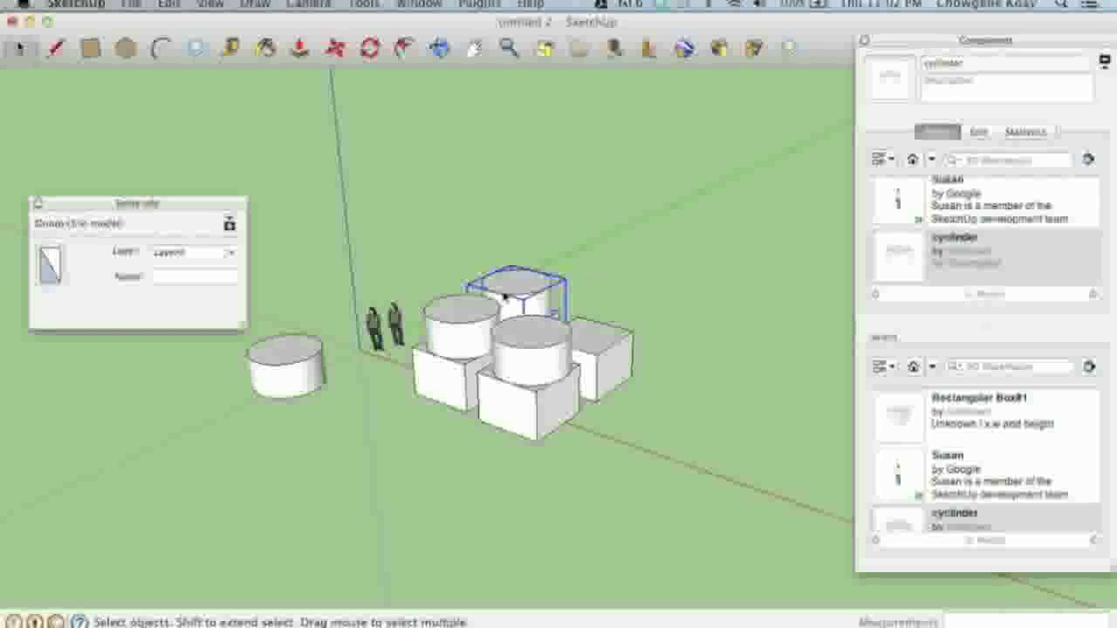
{"action": "left_click", "coordinate": [628, 251]}
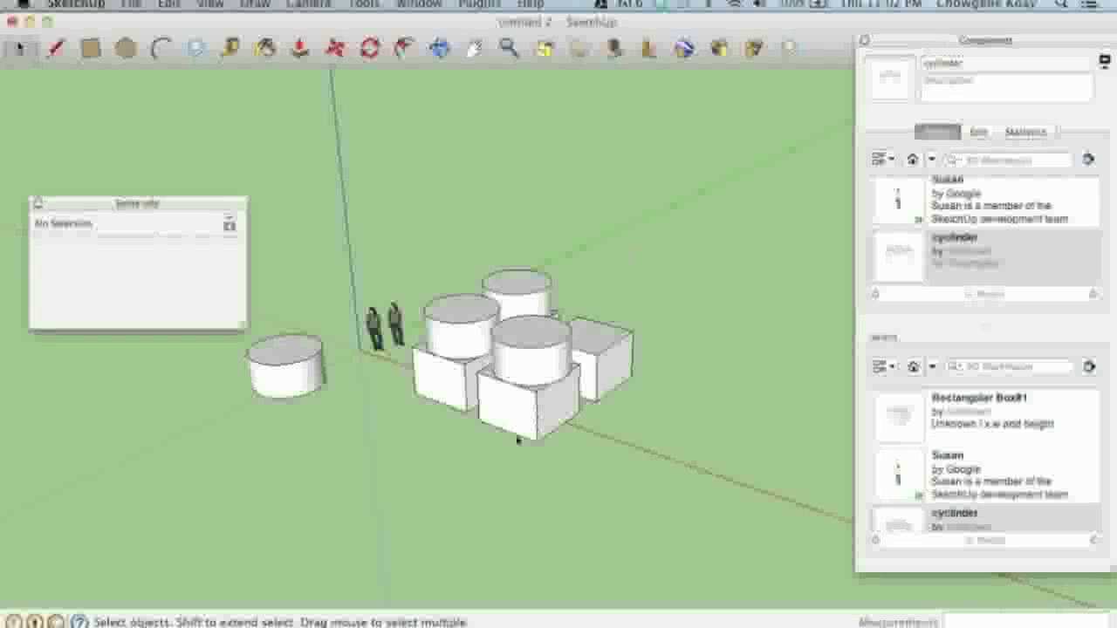
- Open the frontmost cylinder-and-box group for editing and select its cylinder and box components individually
{"action": "left_click", "coordinate": [534, 377]}
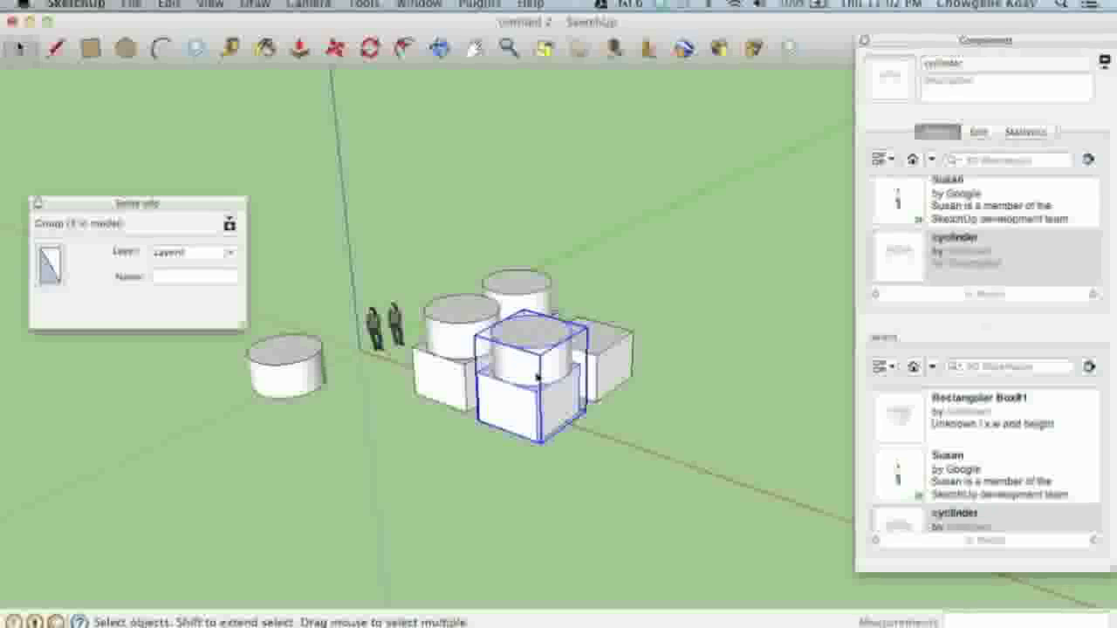
{"action": "double_click", "coordinate": [536, 375]}
{"action": "left_click", "coordinate": [536, 356]}
{"action": "left_click", "coordinate": [526, 390]}
{"action": "left_click", "coordinate": [532, 359]}
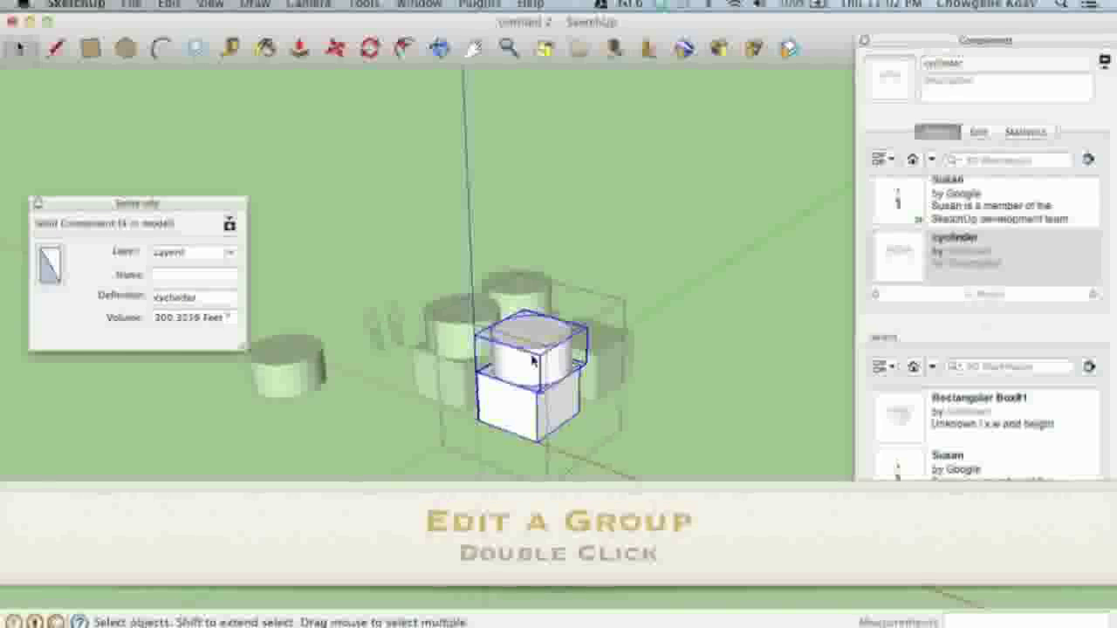
- Open the cylinder component inside the group for editing, and exit both the component and the group
{"action": "double_click", "coordinate": [530, 361]}
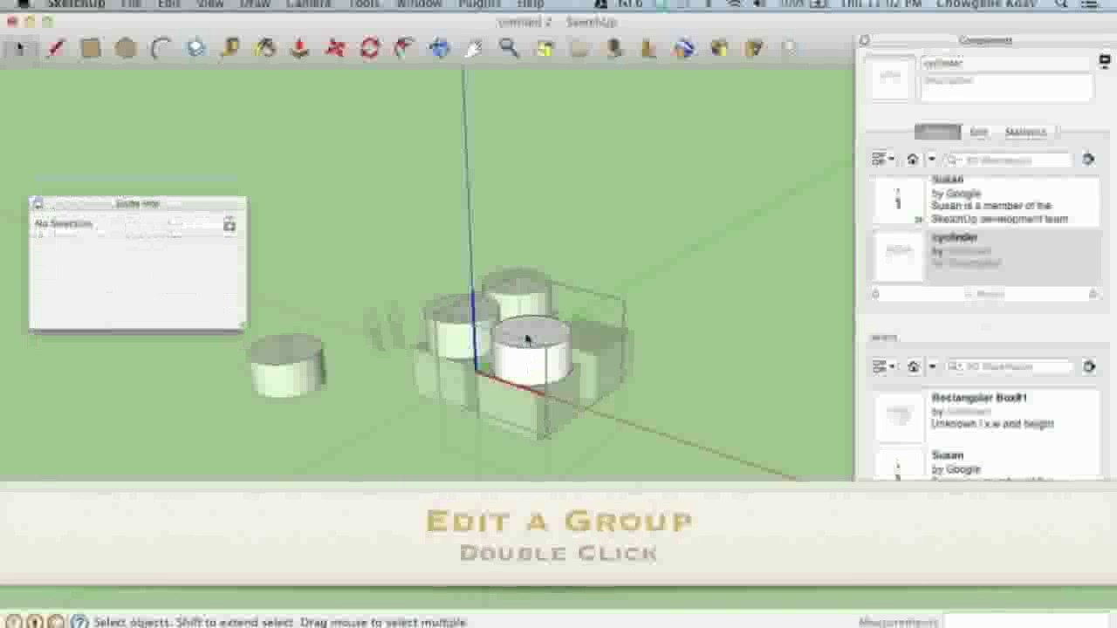
{"action": "left_click", "coordinate": [513, 363]}
{"action": "left_click", "coordinate": [576, 253]}
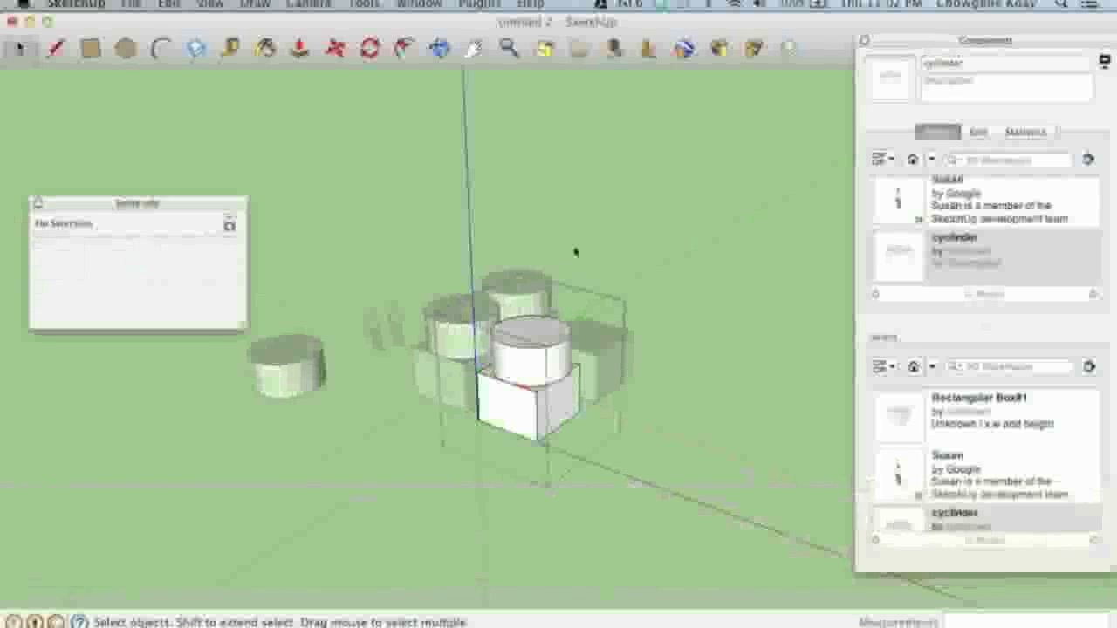
{"action": "left_click", "coordinate": [576, 253]}
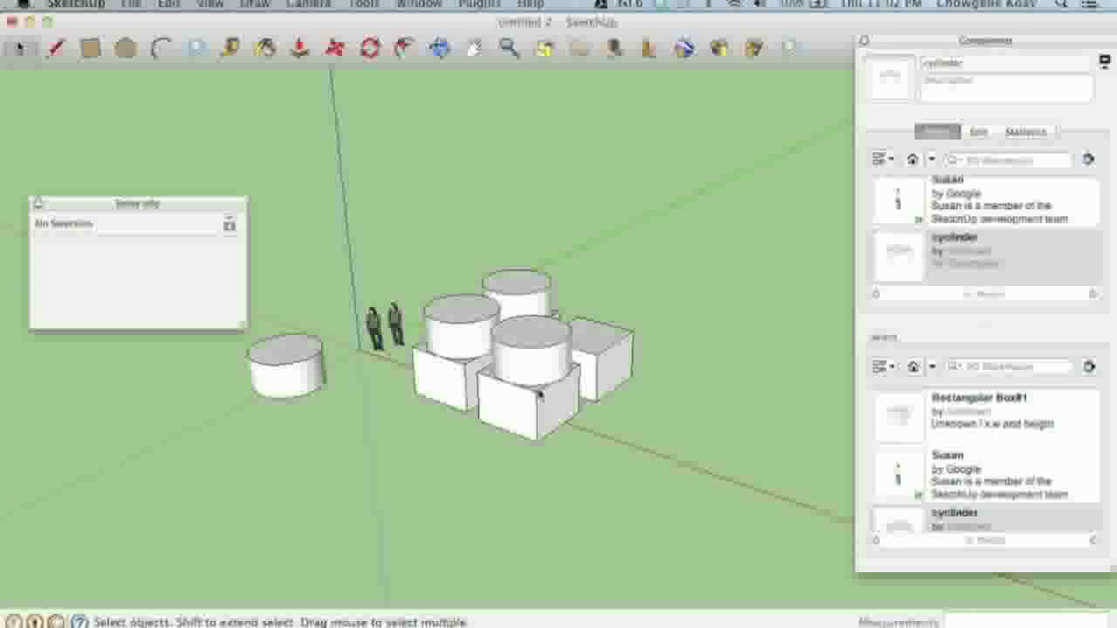
- Explode the cylinder-and-box group nearest the two figures, select its box and cylinder separately, and clear the selection
{"action": "left_click", "coordinate": [523, 364]}
{"action": "left_click", "coordinate": [469, 330]}
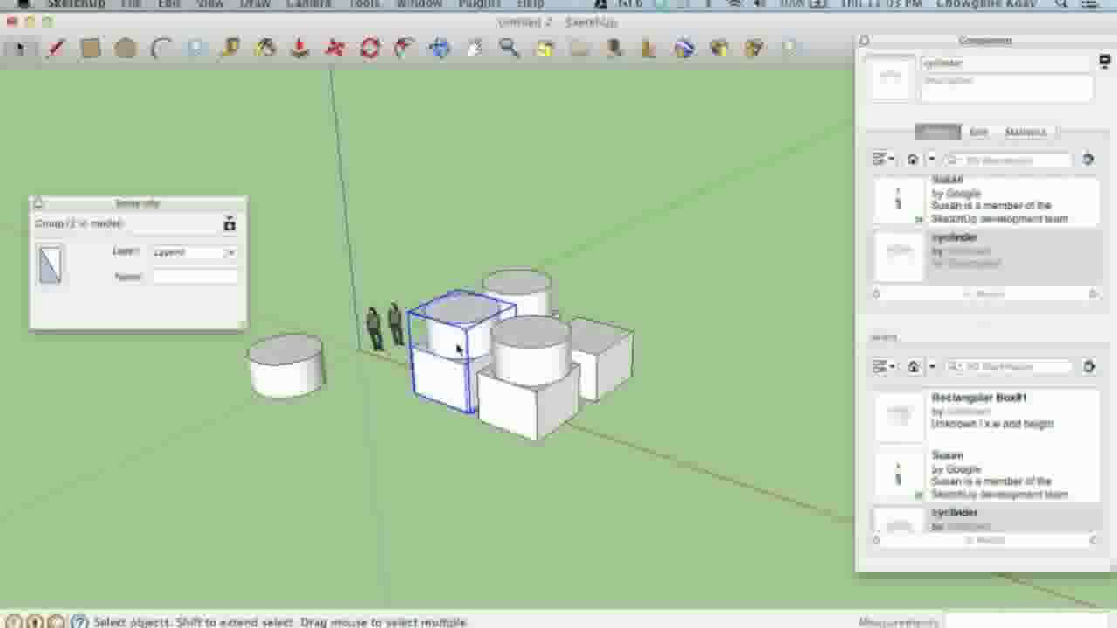
{"action": "right_click", "coordinate": [457, 349]}
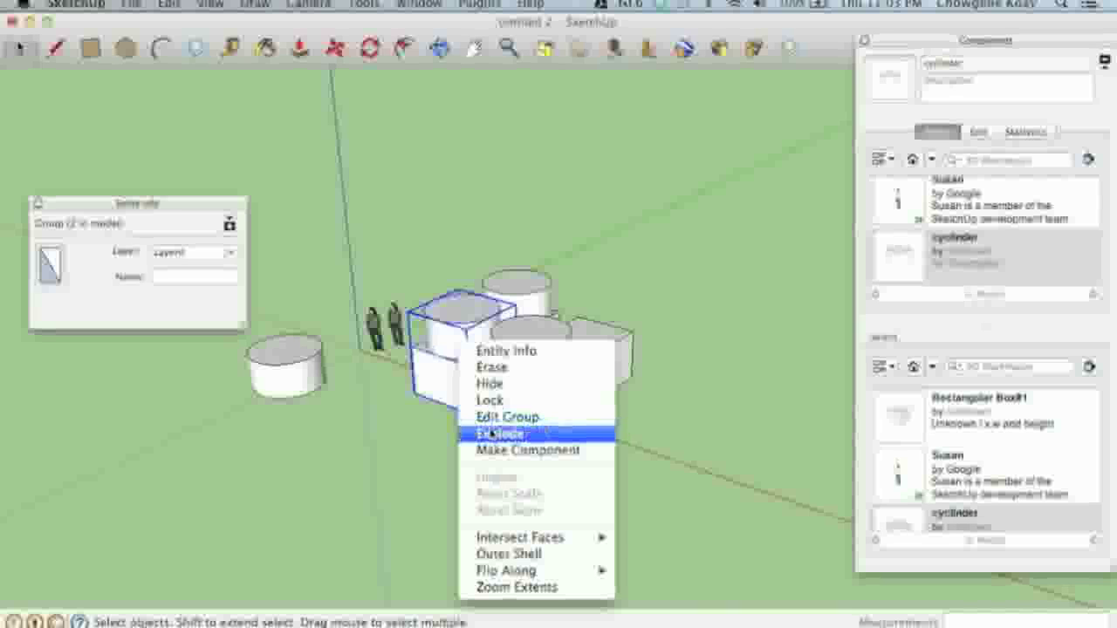
{"action": "left_click", "coordinate": [494, 434]}
{"action": "left_click", "coordinate": [471, 436]}
{"action": "left_click", "coordinate": [439, 381]}
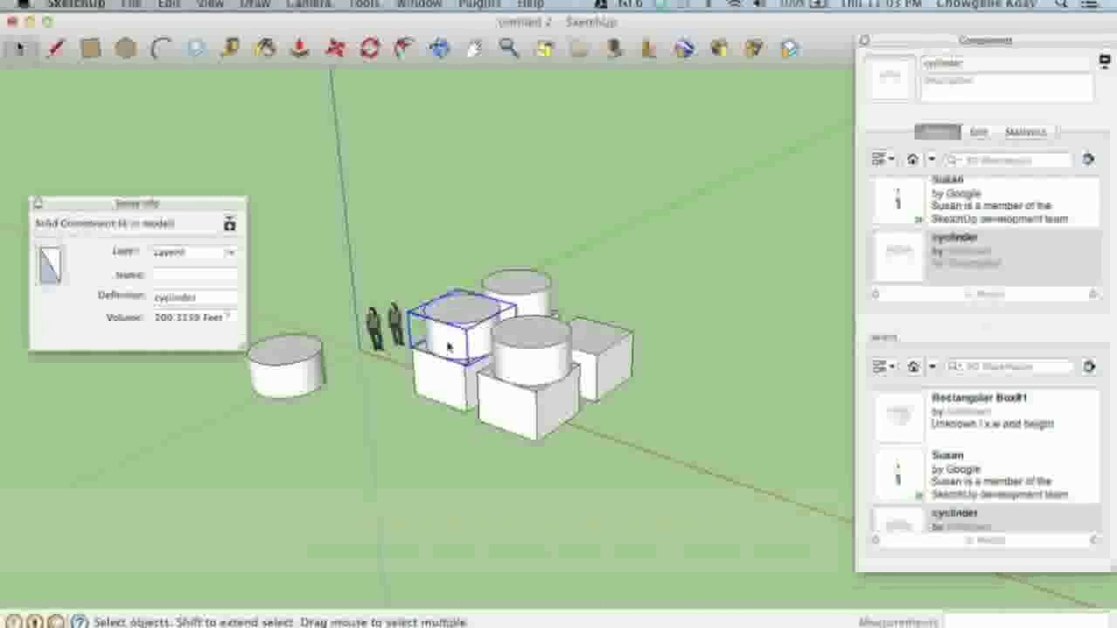
{"action": "left_click", "coordinate": [455, 350]}
{"action": "left_click", "coordinate": [405, 428]}
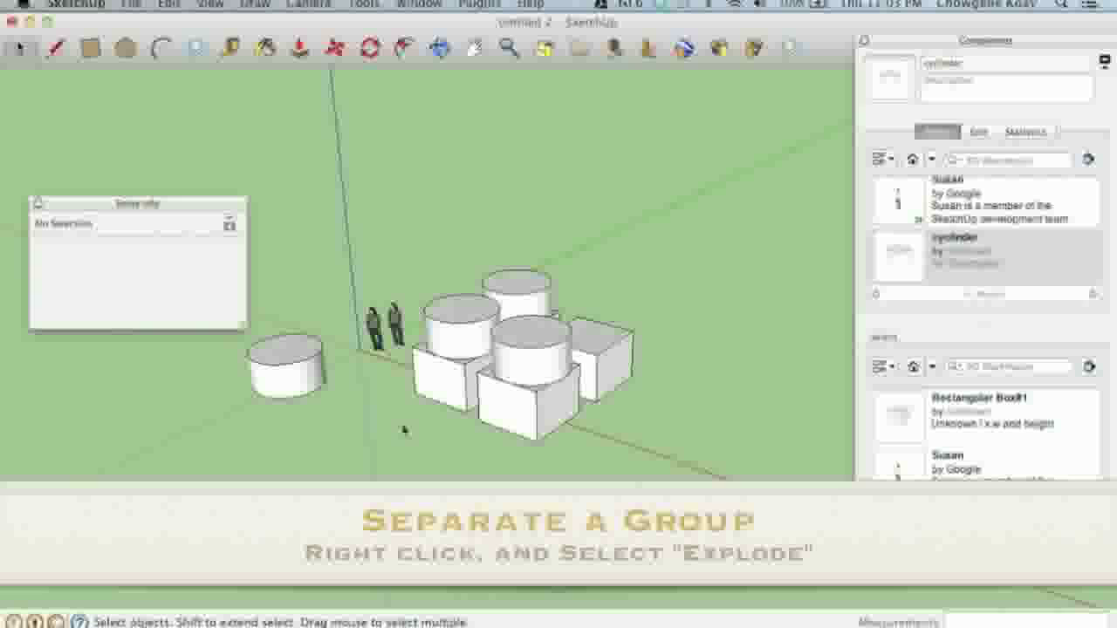
- Select the remaining groups and the exploded box and cylinder in turn to compare their entity information, and clear the selection
{"action": "left_click", "coordinate": [541, 375]}
{"action": "left_click", "coordinate": [534, 310]}
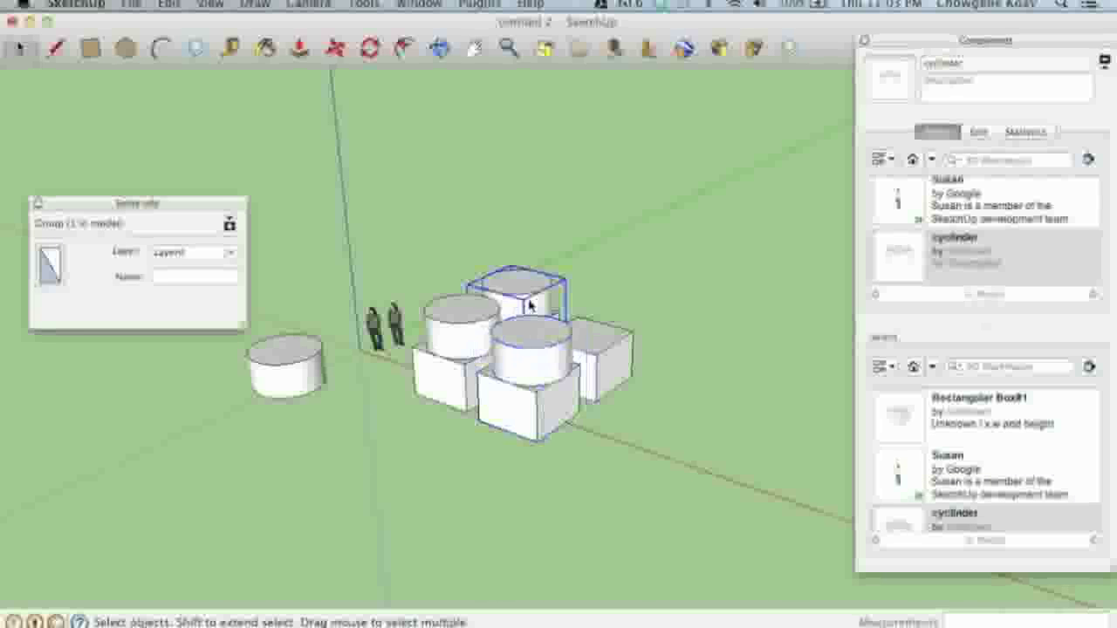
{"action": "left_click", "coordinate": [574, 334]}
{"action": "left_click", "coordinate": [441, 376]}
{"action": "left_click", "coordinate": [456, 331]}
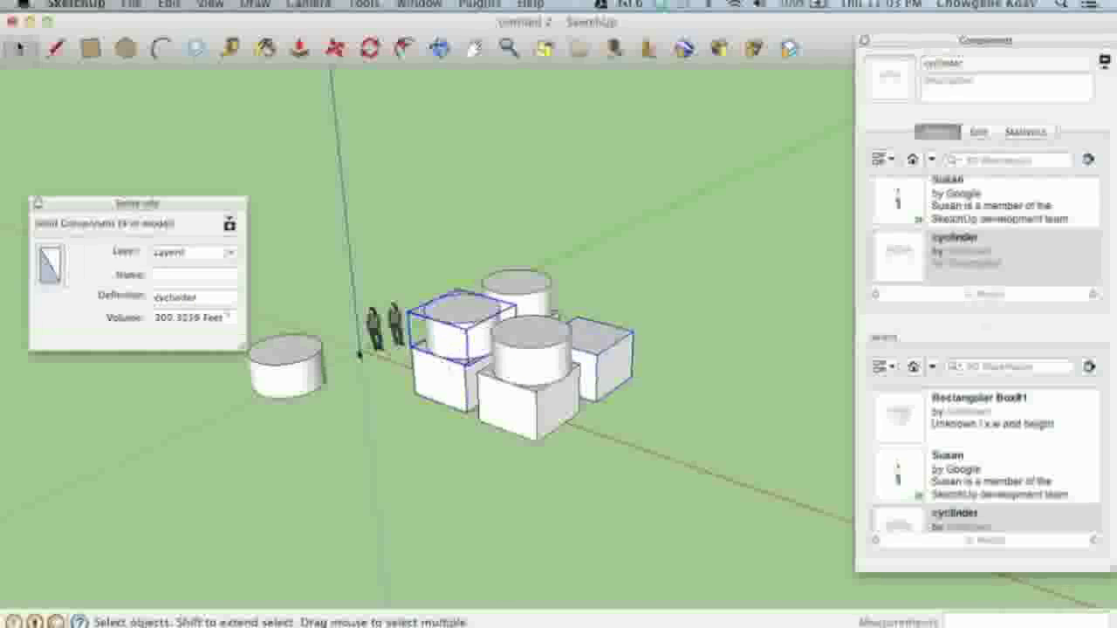
{"action": "left_click", "coordinate": [358, 373]}
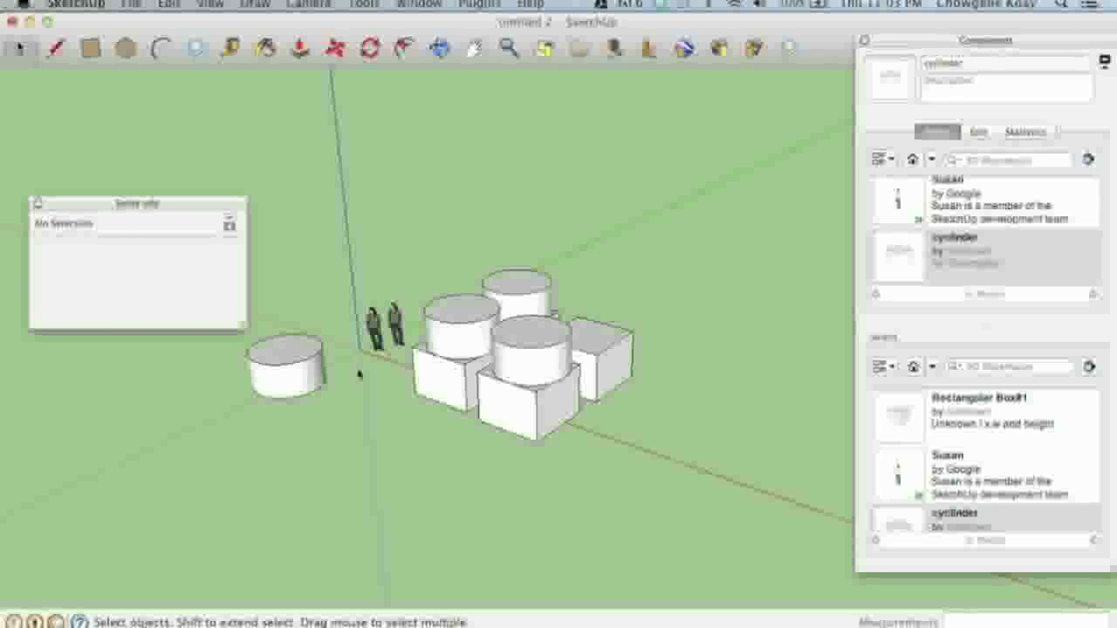
{"action": "key", "text": "o"}
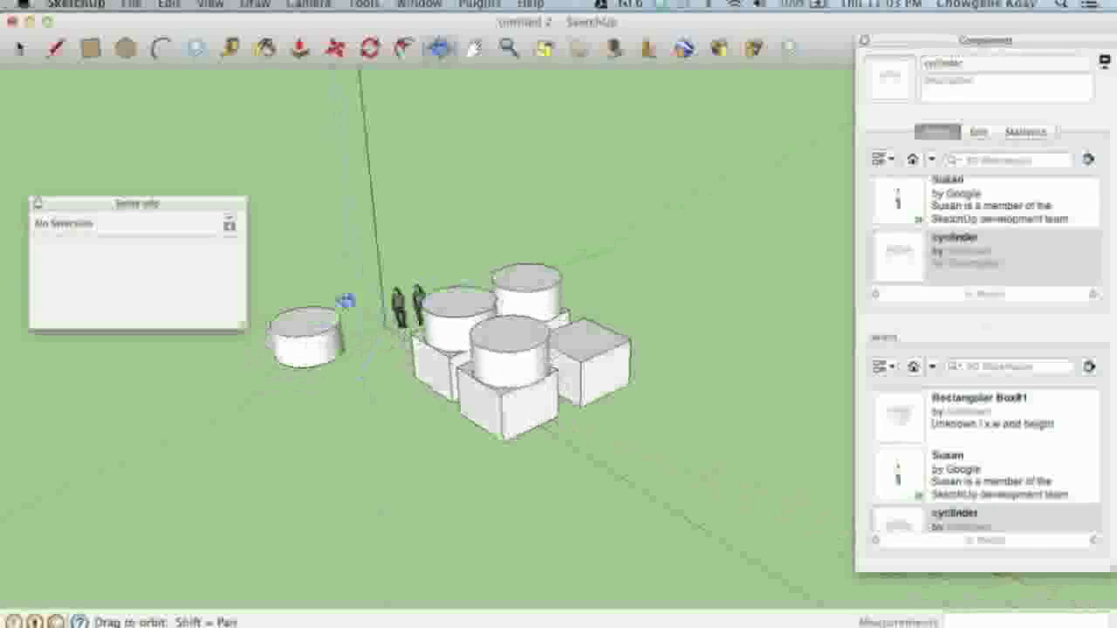